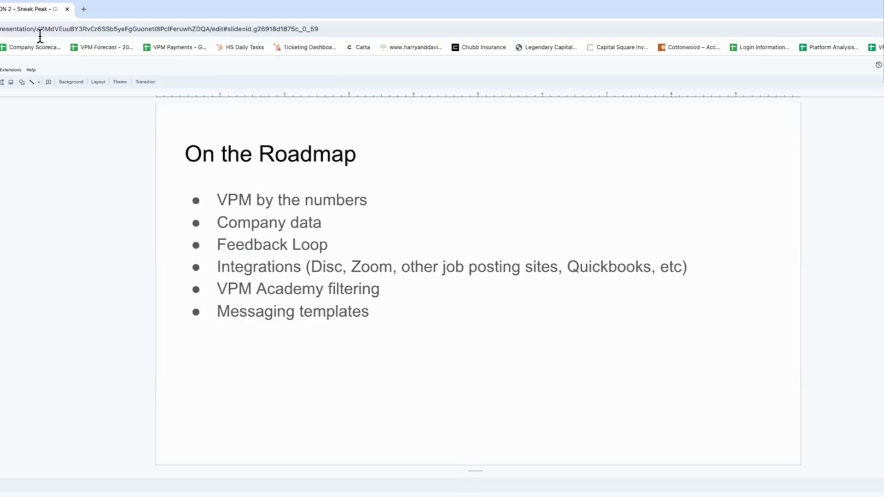
Close the Sneak Peak presentation, open the VPM home dashboard and shift the browser window slightly
click(67, 9)
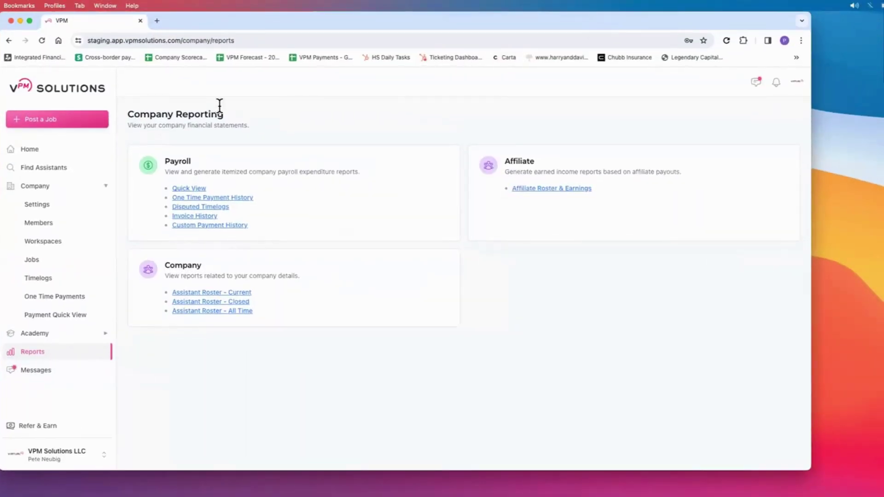
click(36, 150)
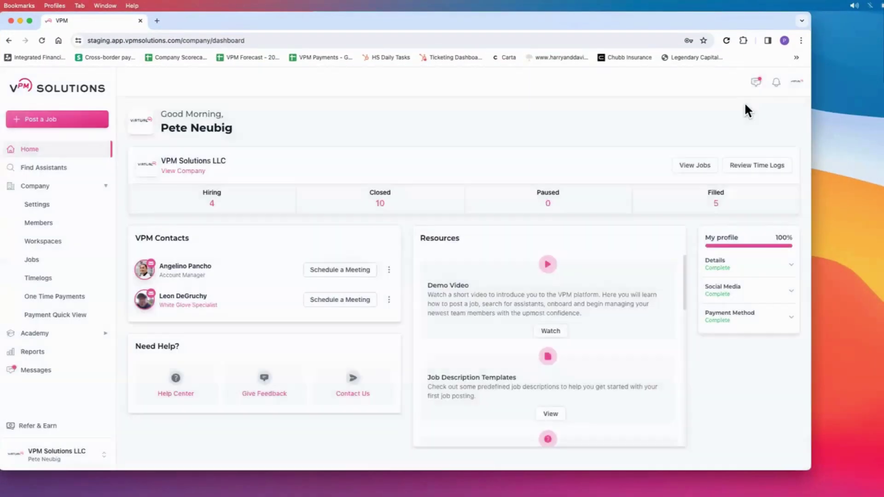
drag(776, 21, 800, 21)
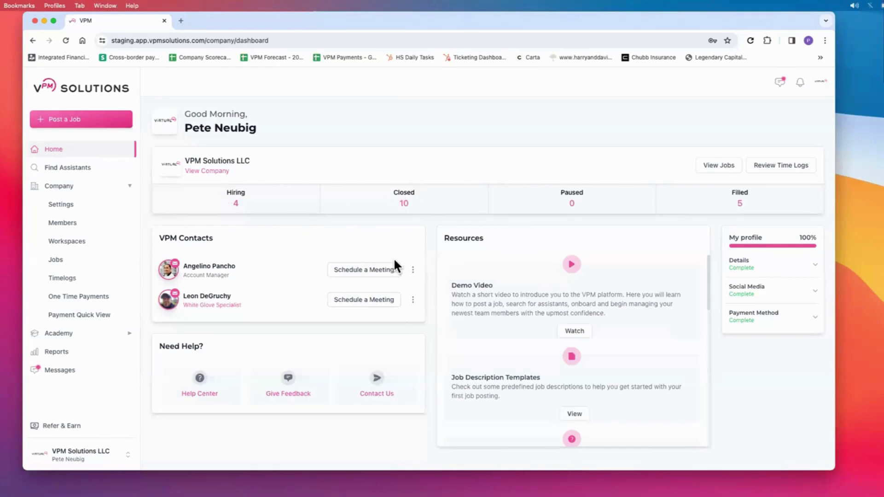
Expand Details in the My profile checklist and open its Description item to review the company settings sections
click(813, 273)
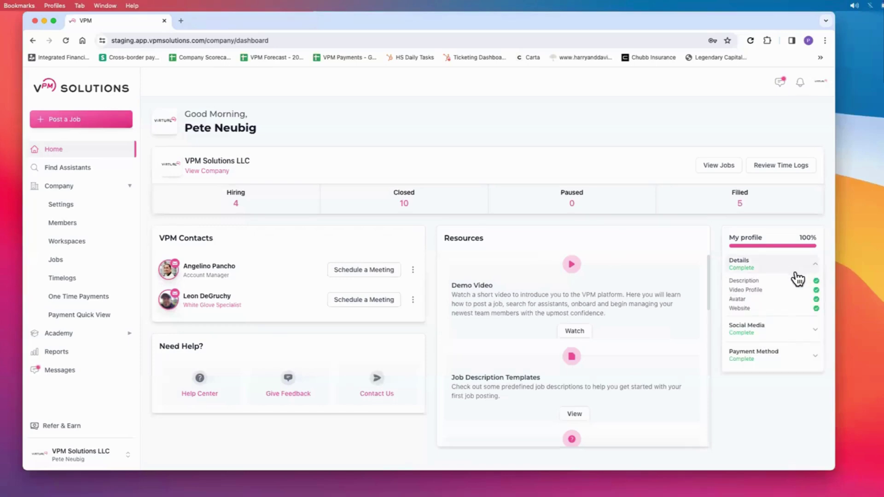
click(745, 280)
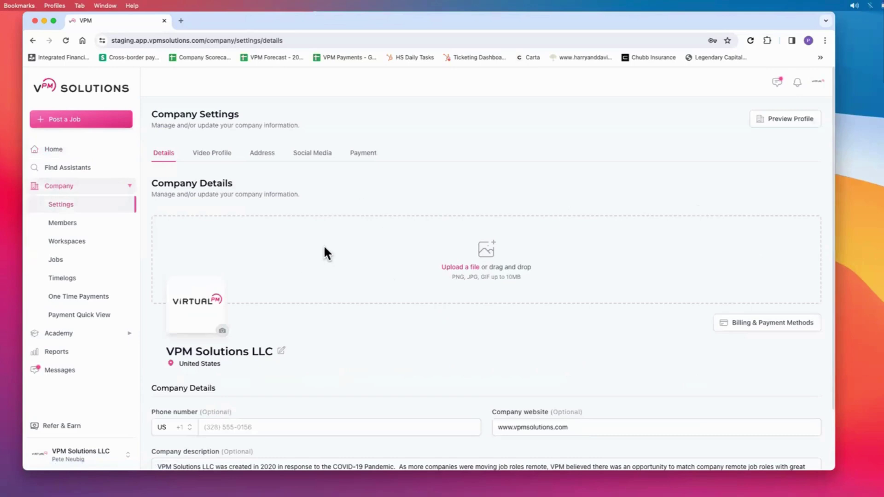
click(213, 157)
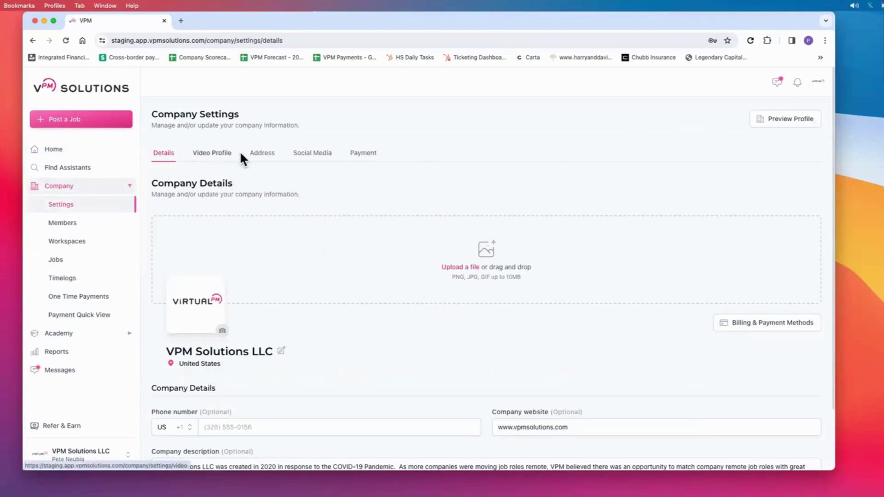
click(313, 155)
click(166, 155)
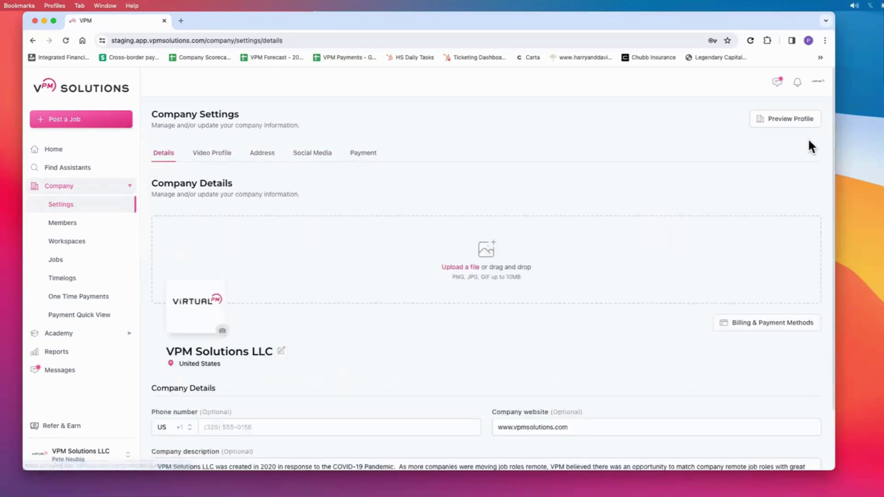
Preview the VPM Solutions LLC company profile, review its video, description and owner sections, and close the preview
click(792, 120)
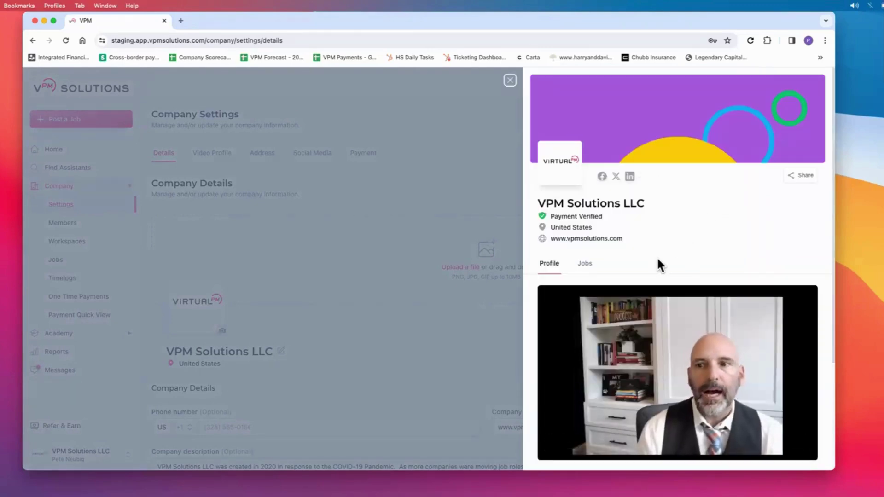
scroll(682, 277, down, 2)
scroll(681, 275, down, 3)
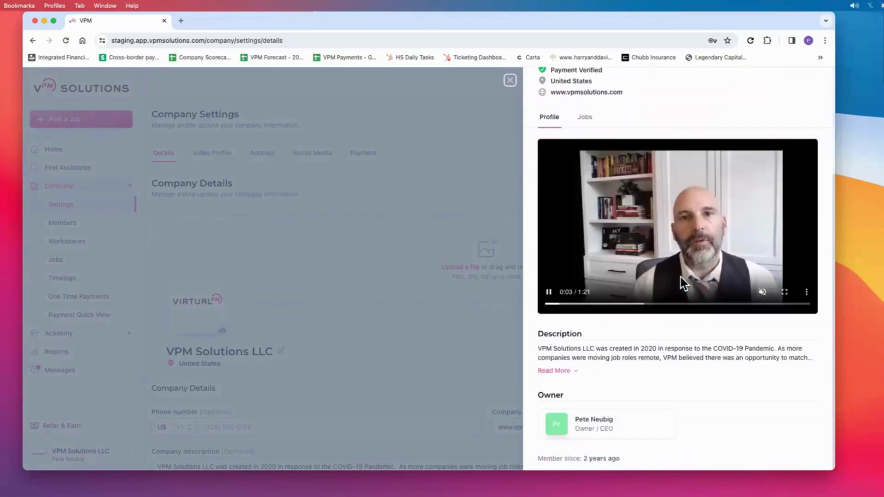
scroll(680, 277, up, 5)
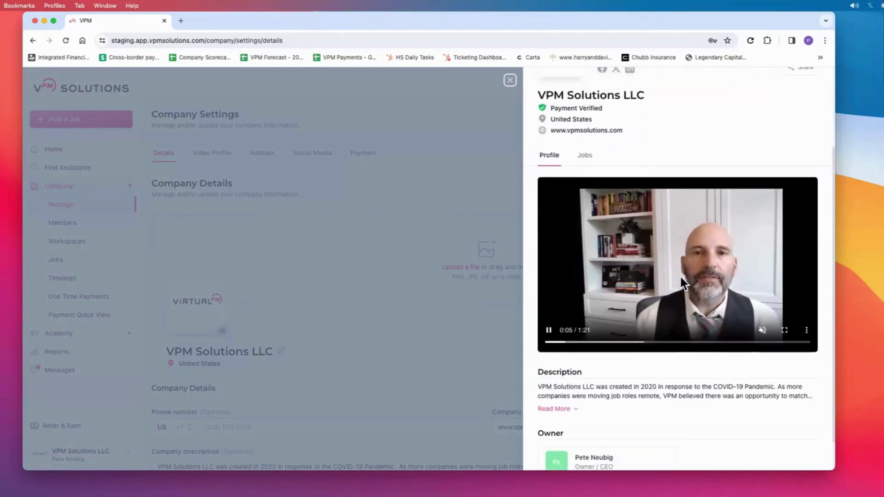
scroll(681, 278, up, 1)
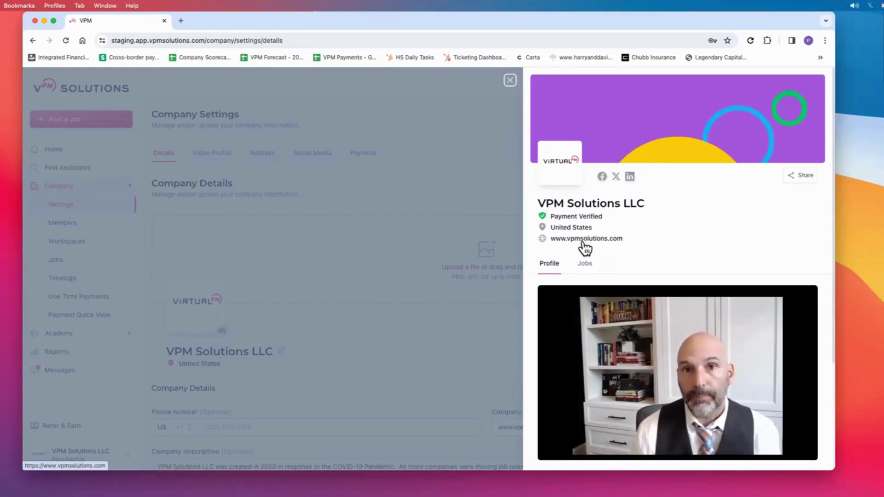
scroll(621, 263, down, 3)
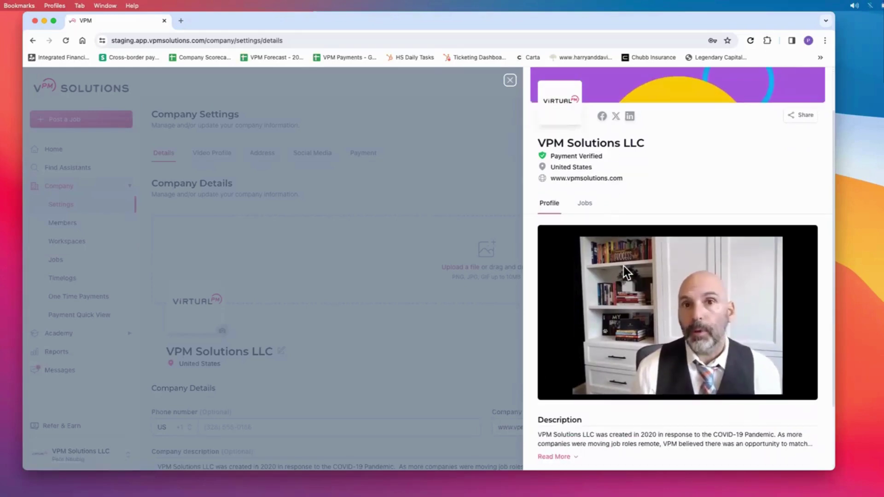
scroll(631, 261, up, 4)
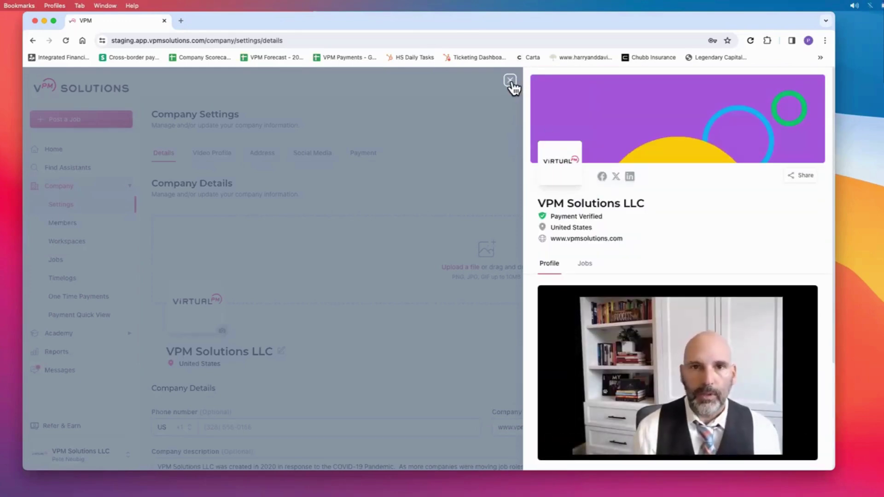
click(510, 80)
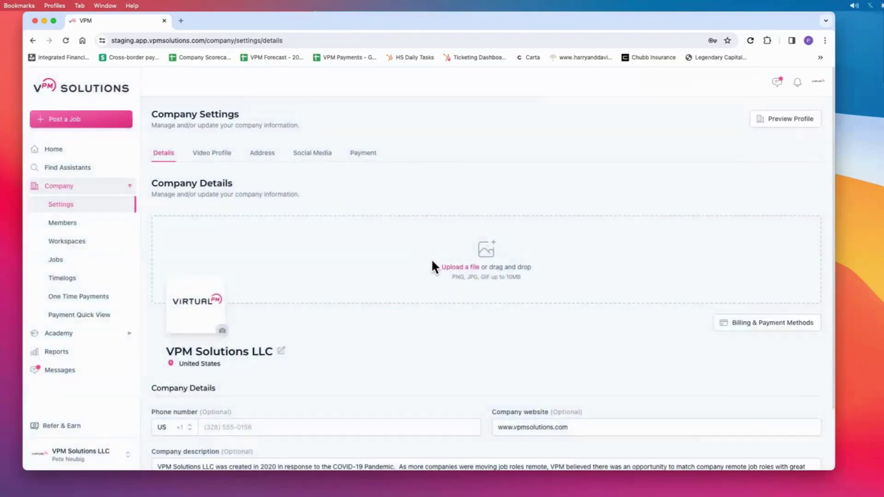
Return to the home dashboard, open the Demo Video from Resources and close the video page
click(49, 149)
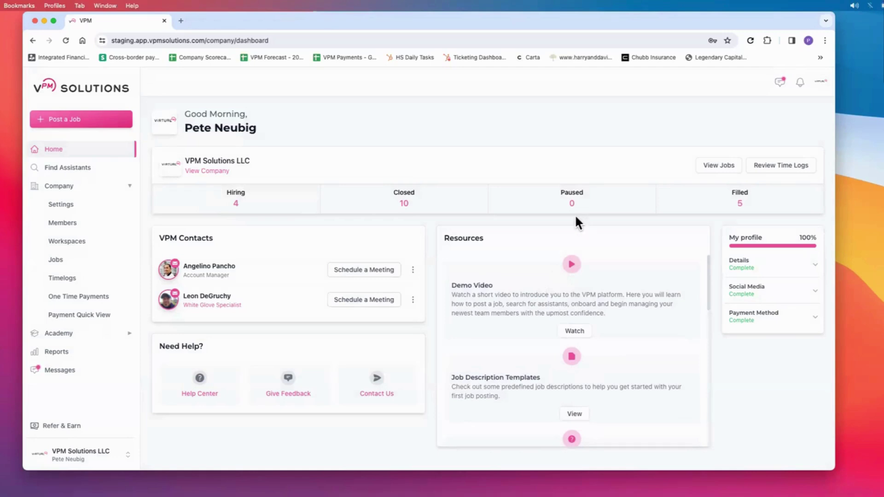
scroll(584, 330, down, 1)
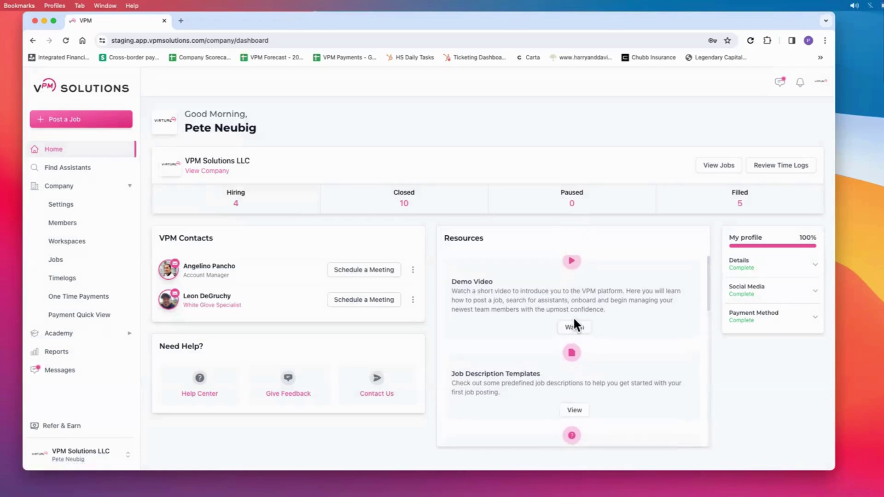
click(576, 327)
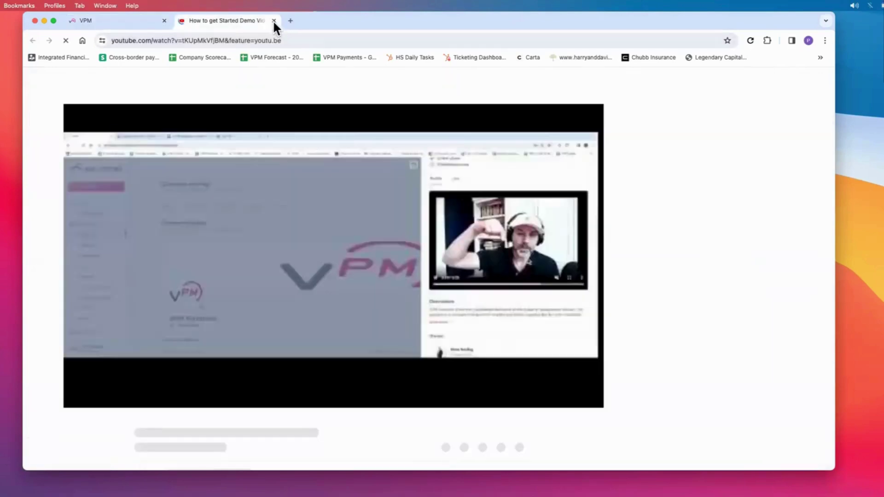
key(super+w)
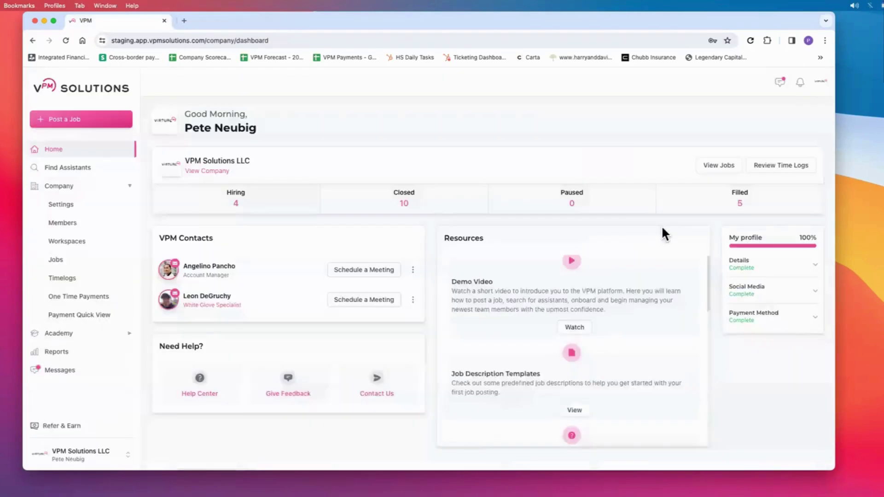
Look through the dashboard resources from Job Description Templates onward and open the Vendor Directory
scroll(567, 285, up, 2)
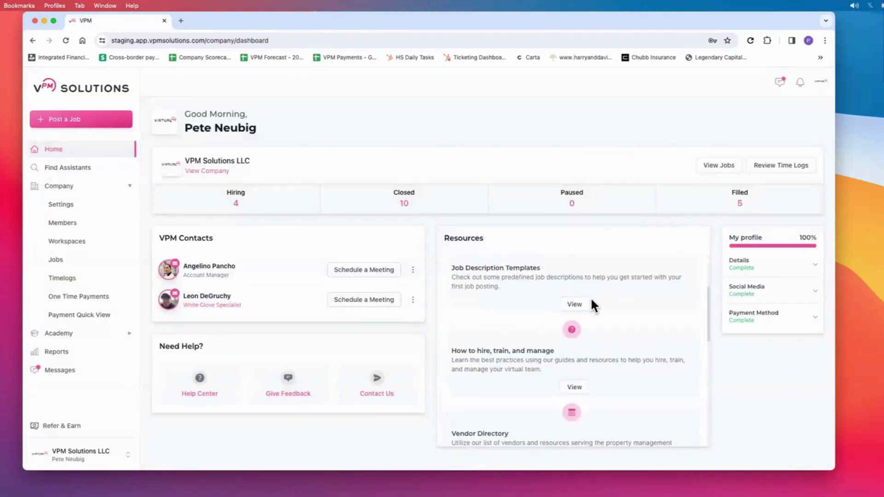
scroll(578, 317, down, 2)
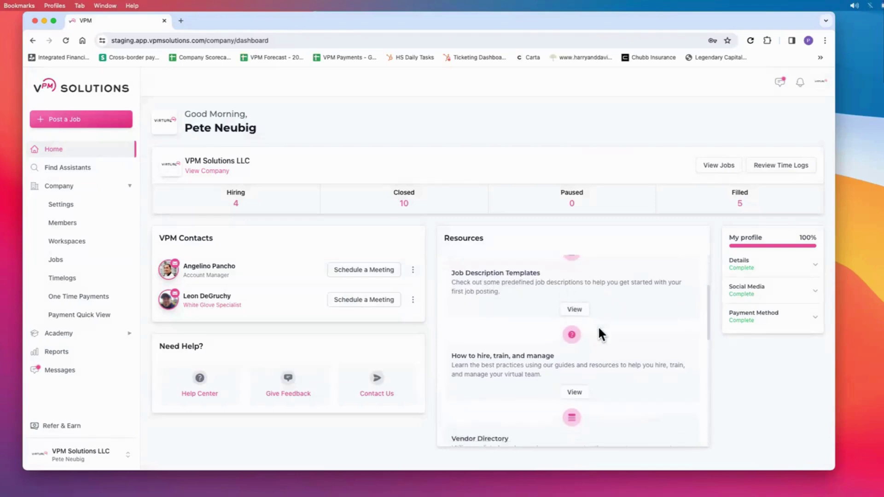
scroll(578, 338, down, 2)
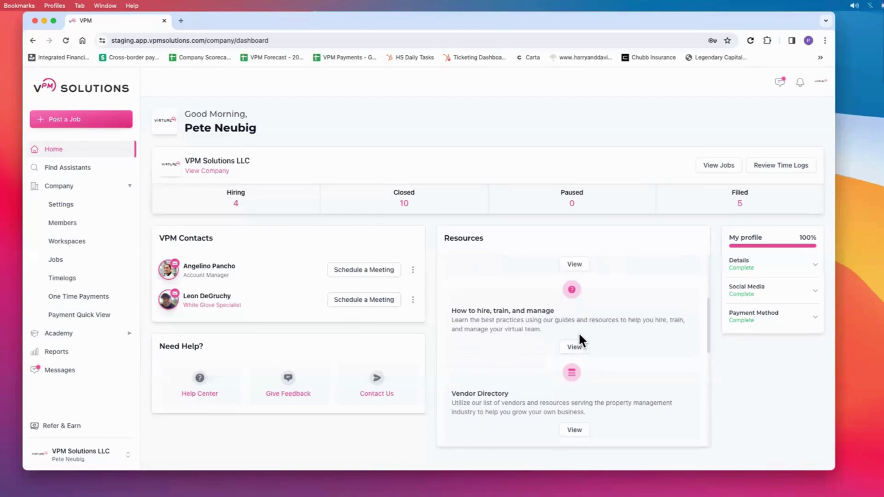
scroll(601, 332, down, 1)
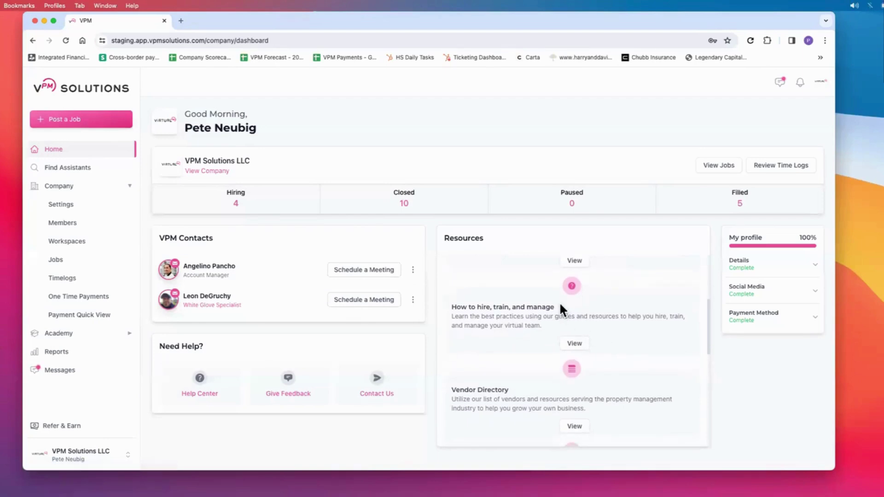
scroll(612, 339, down, 4)
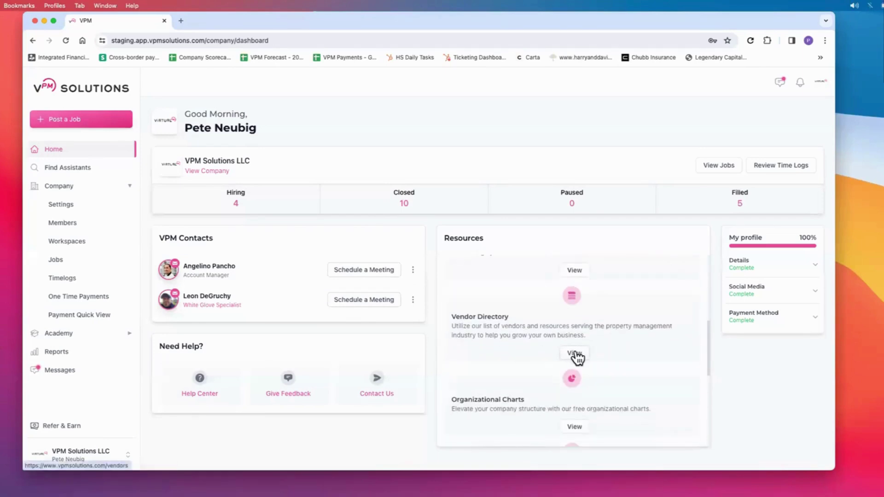
click(575, 354)
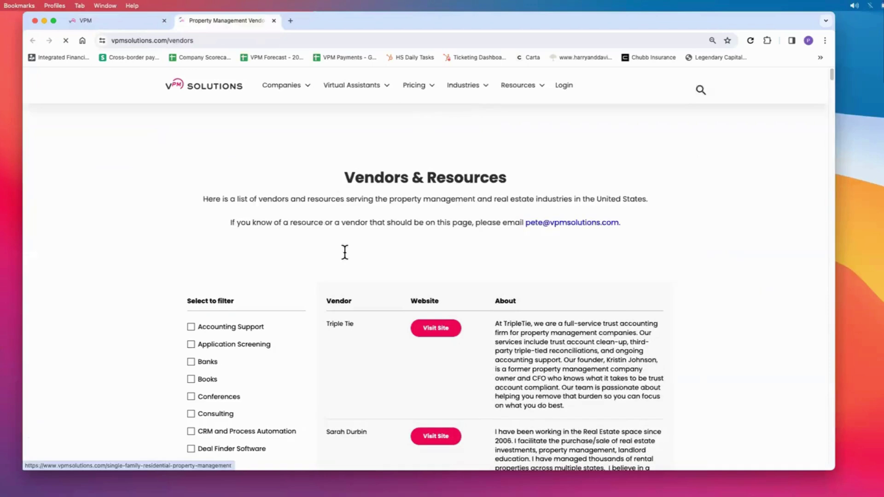
Filter the vendor list by Consulting, clear that filter, review the remaining categories and close the directory
scroll(280, 302, down, 5)
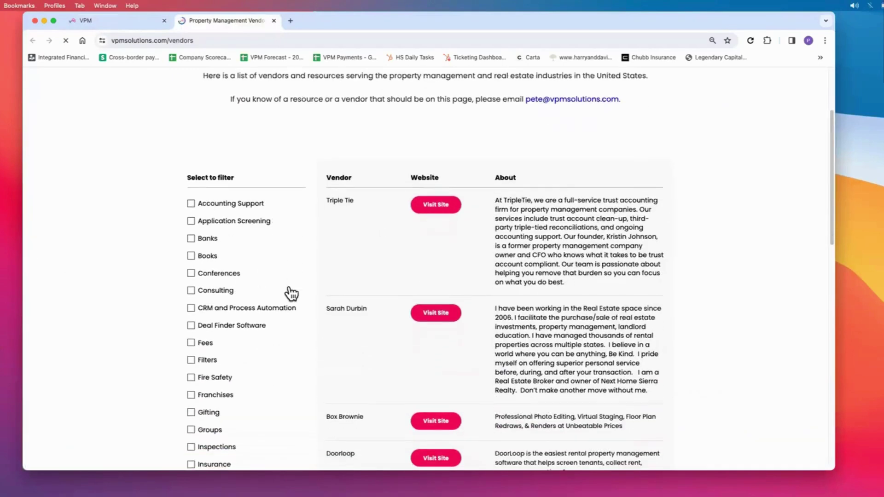
click(192, 259)
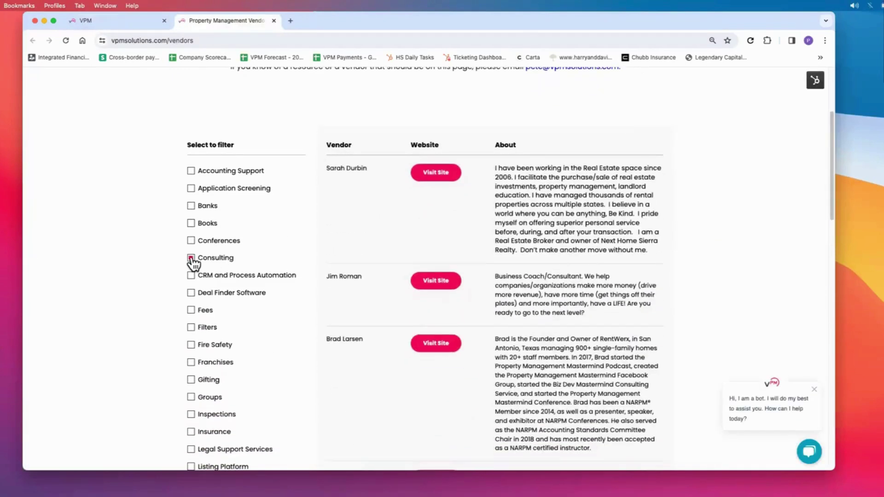
click(191, 258)
scroll(286, 310, down, 5)
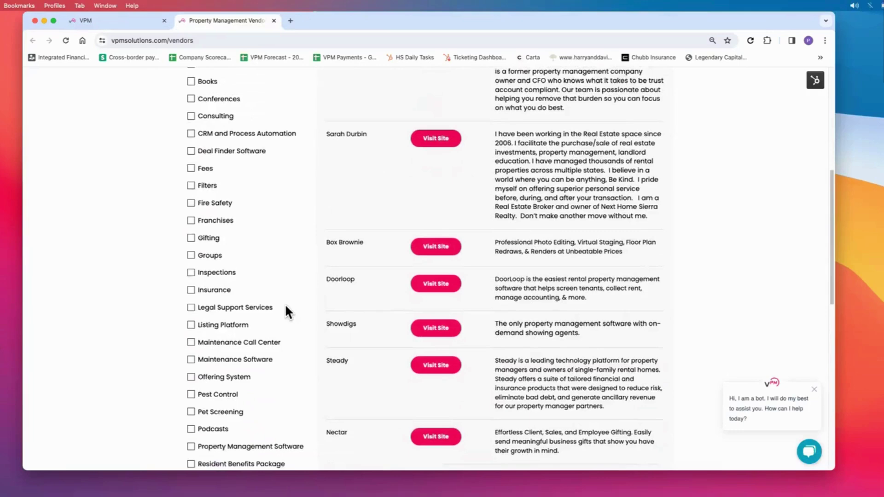
scroll(306, 322, down, 11)
scroll(305, 322, up, 10)
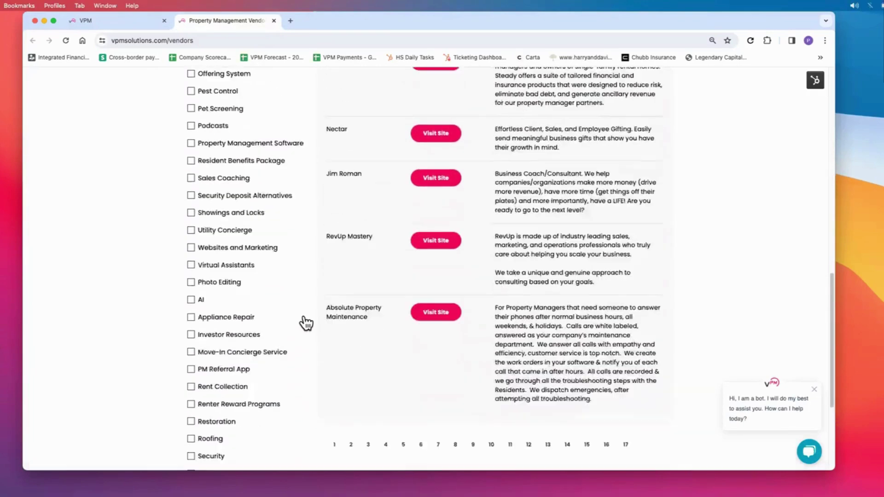
scroll(306, 323, up, 10)
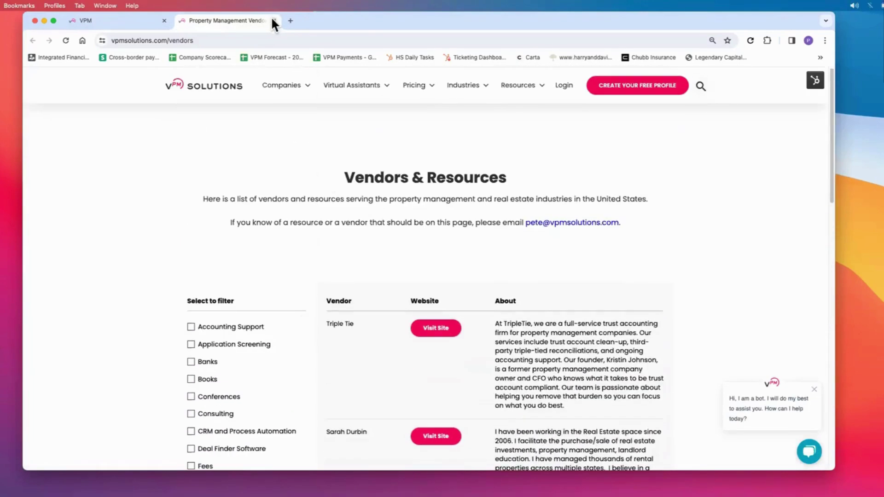
click(274, 21)
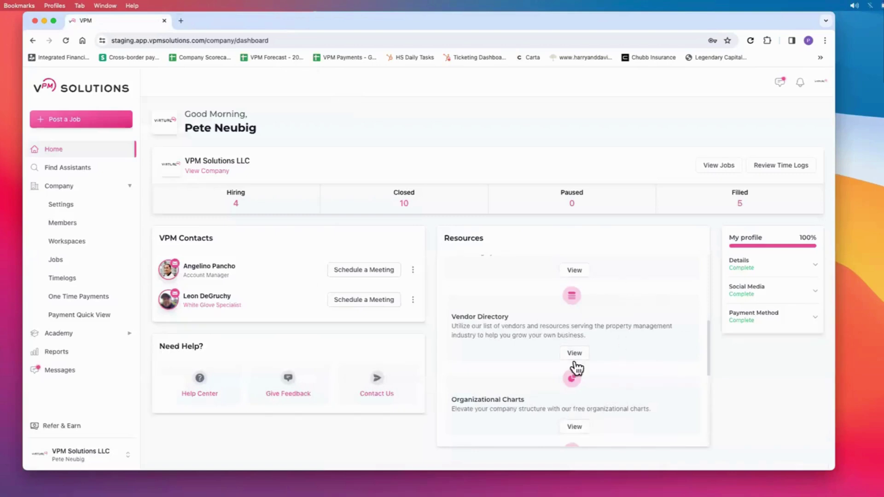
Review the remaining dashboard resources through KPIs, and open and close the account manager's meeting scheduling page
scroll(564, 342, down, 3)
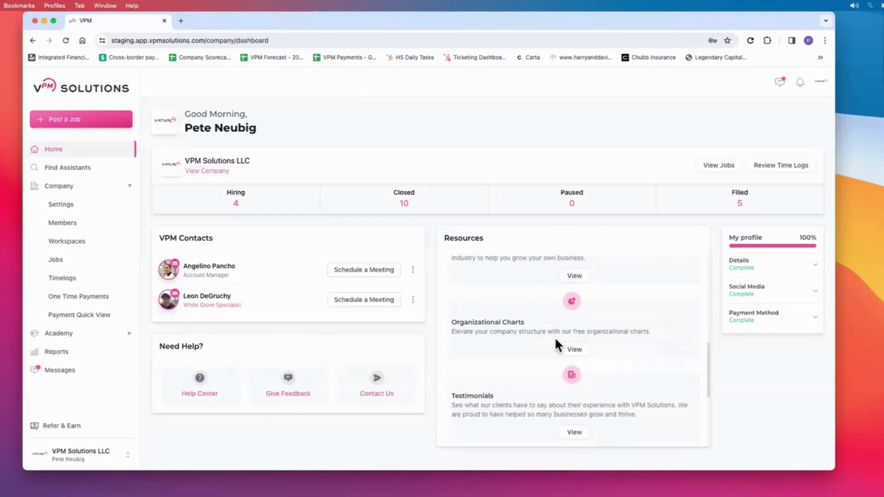
scroll(570, 368, down, 1)
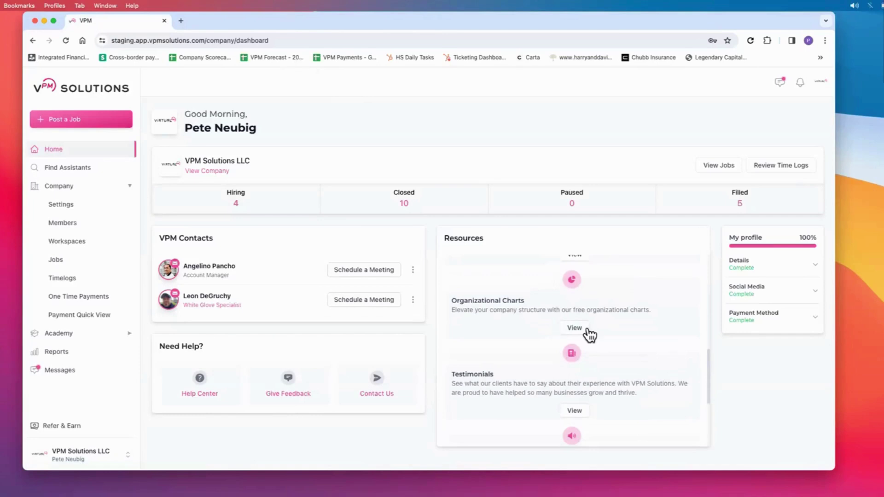
scroll(594, 350, down, 6)
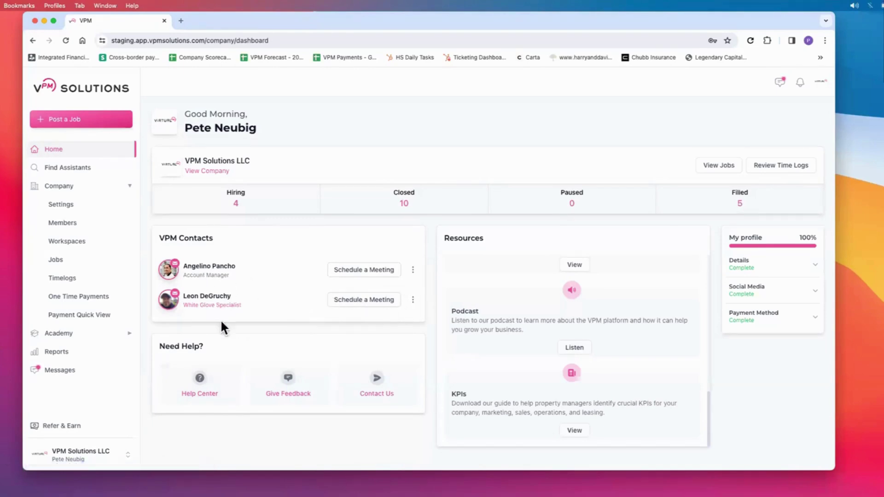
click(371, 270)
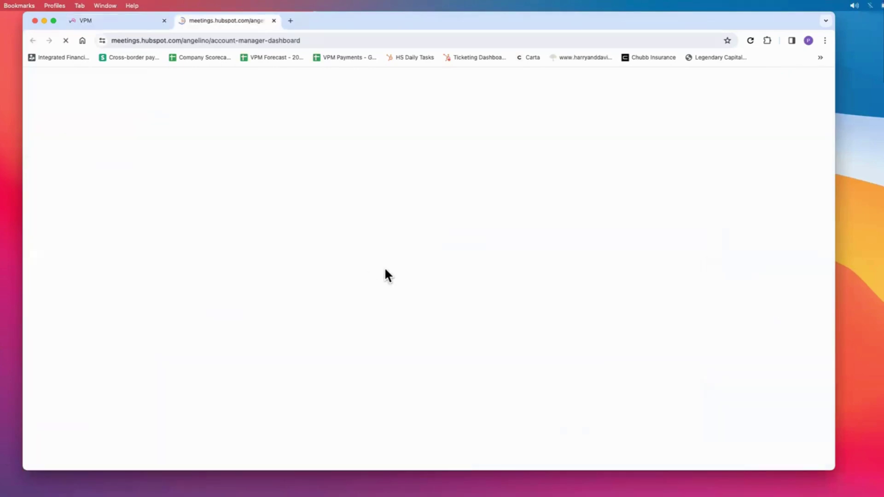
click(273, 20)
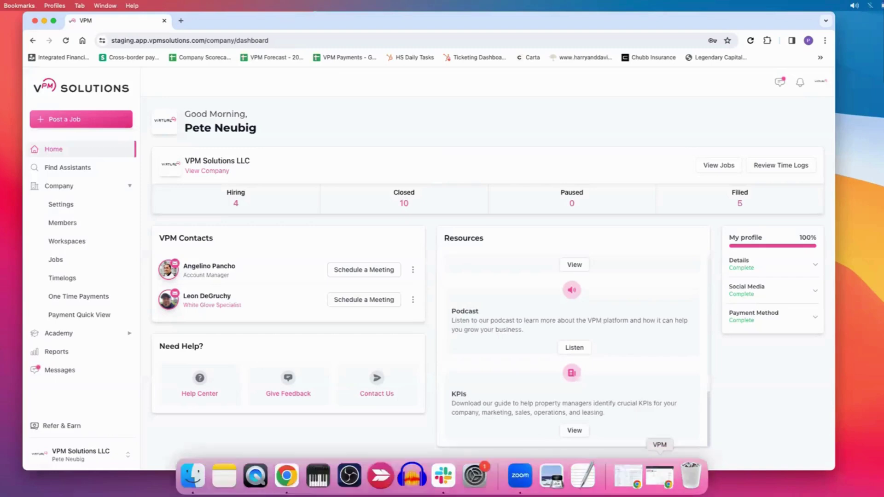
Switch to the assistant account's browser window, try to search for a job and dismiss the profile completion notice
click(659, 477)
drag(466, 26, 385, 40)
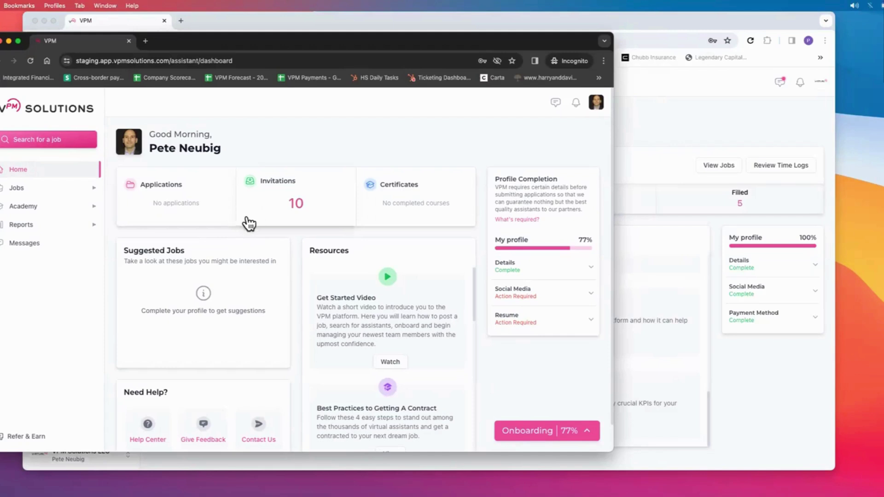
click(42, 139)
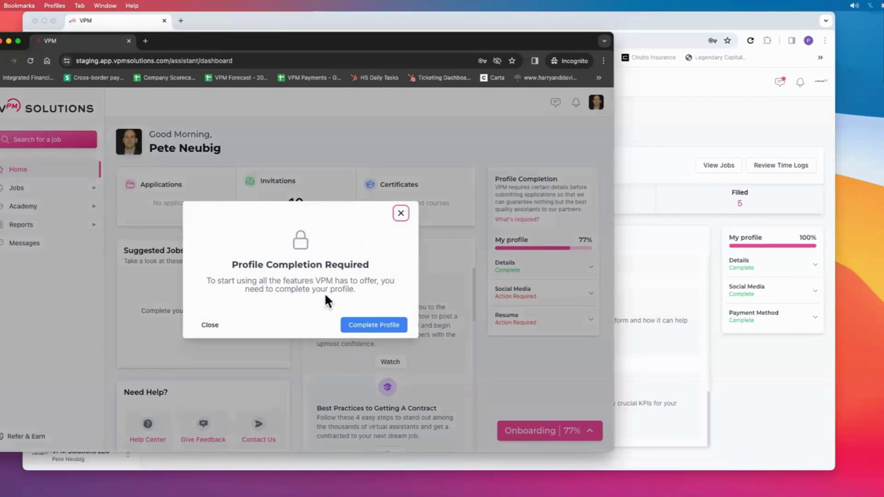
click(400, 216)
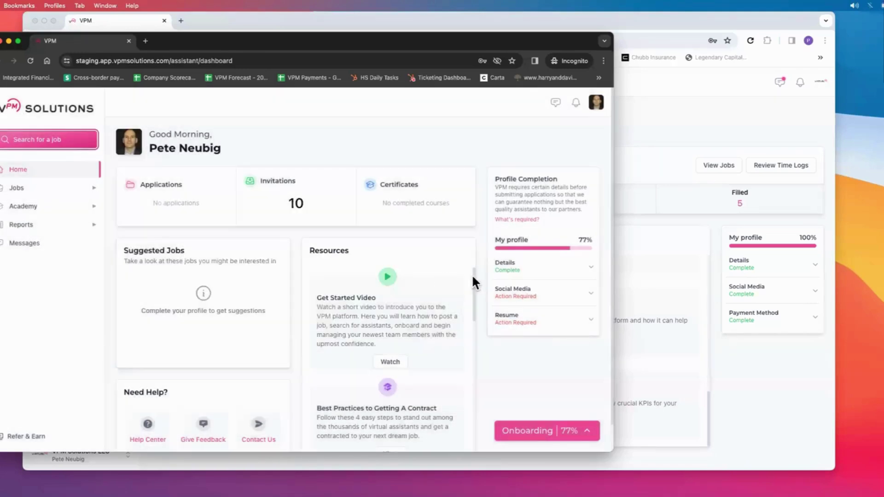
From the Resume item in the profile checklist, upload "selecting and searching by favorites.mp4" from Movies as the video profile
click(590, 324)
click(519, 349)
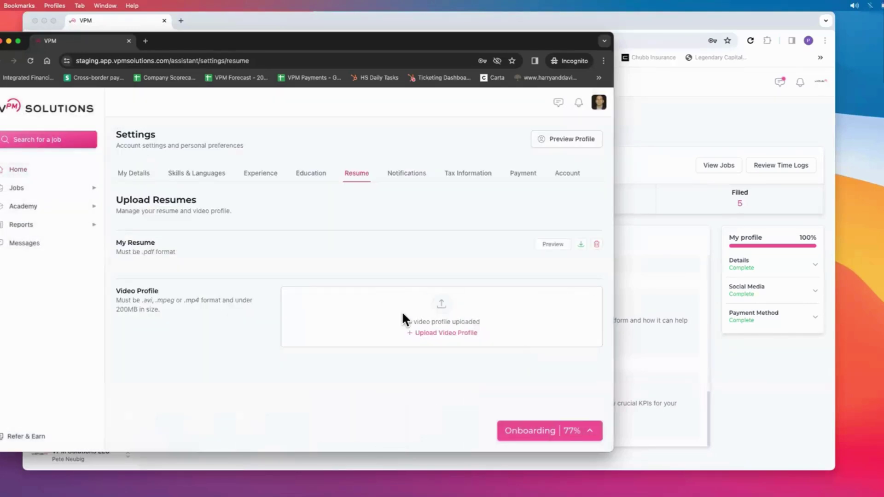
click(443, 335)
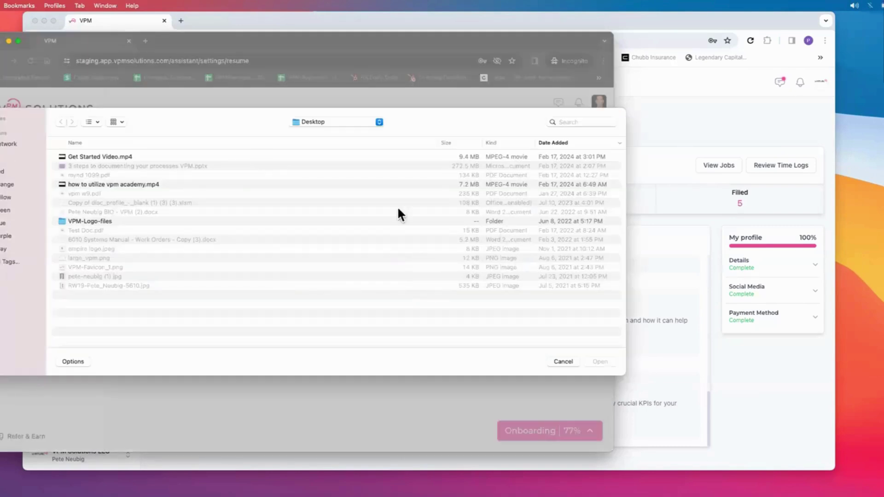
click(316, 121)
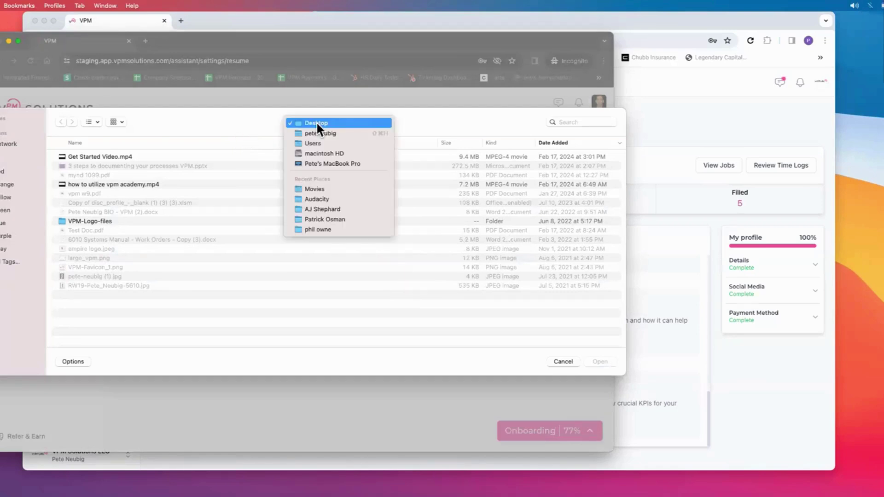
click(317, 188)
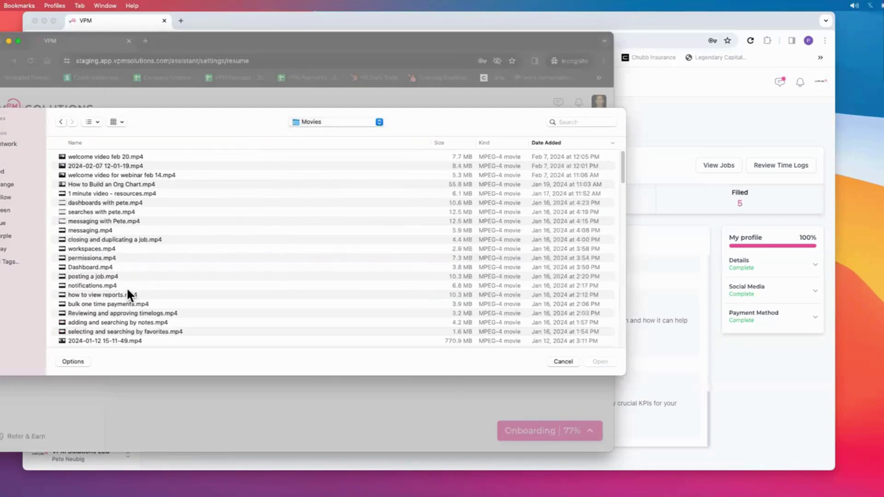
click(301, 332)
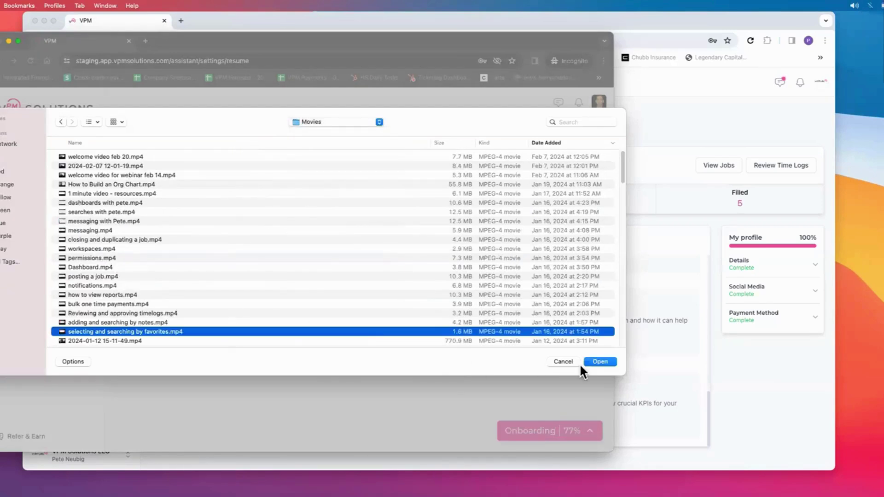
click(596, 359)
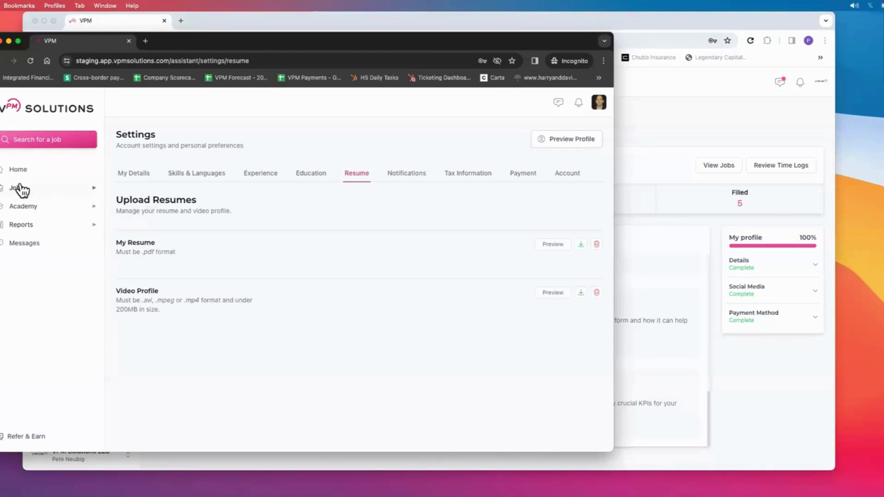
Open the assistant's job search, toggle the profile from Hidden to Available and look over the job listings
click(27, 141)
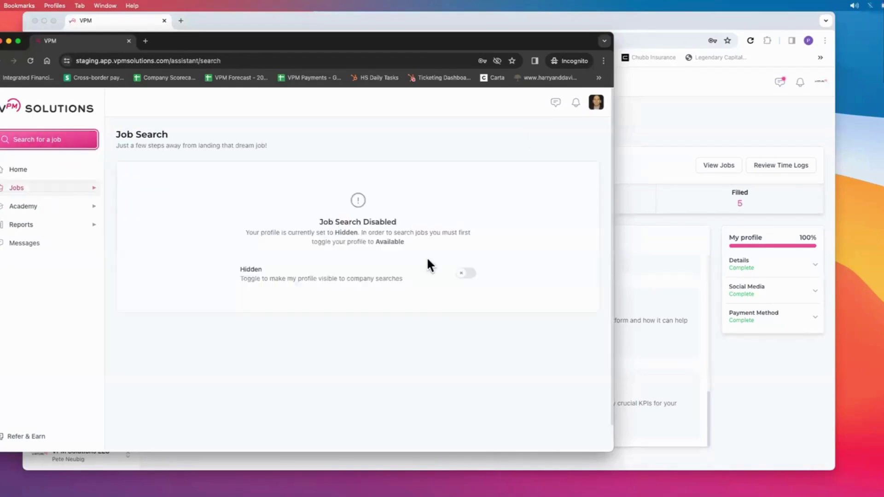
click(464, 275)
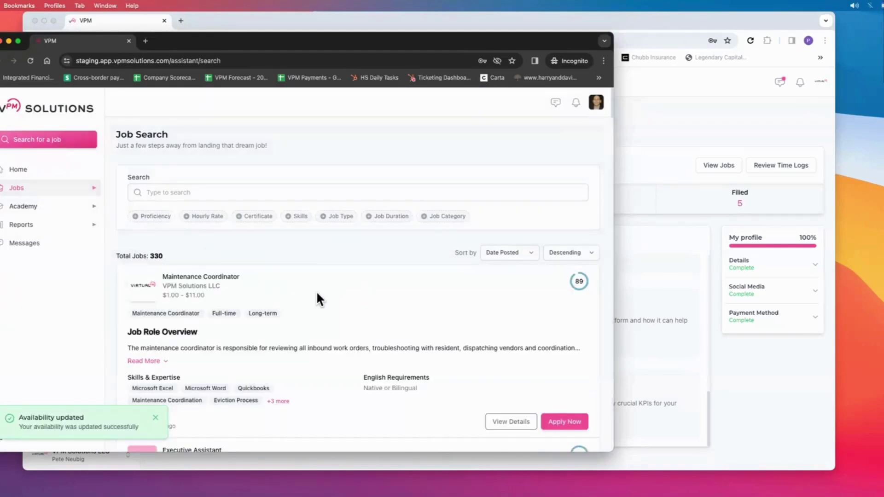
scroll(316, 294, down, 1)
scroll(317, 285, down, 2)
scroll(317, 283, up, 4)
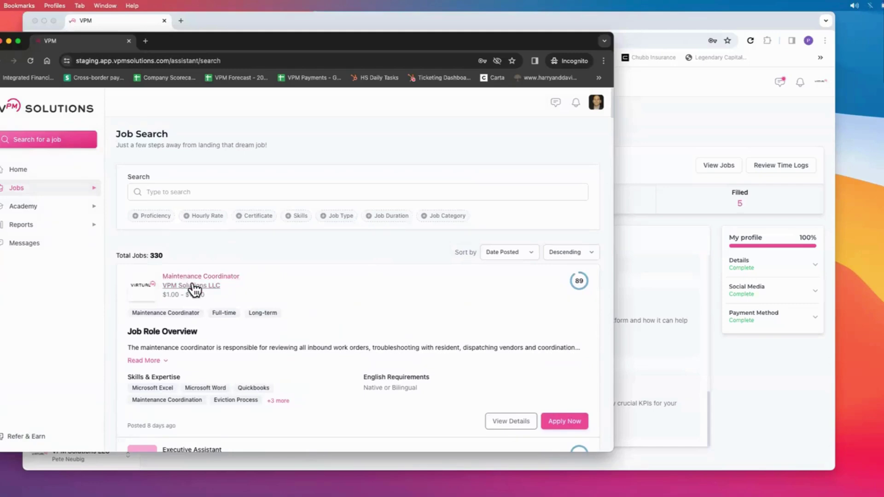
Open the VPM Solutions LLC company profile from the Maintenance Coordinator listing, look through it and close it
click(193, 287)
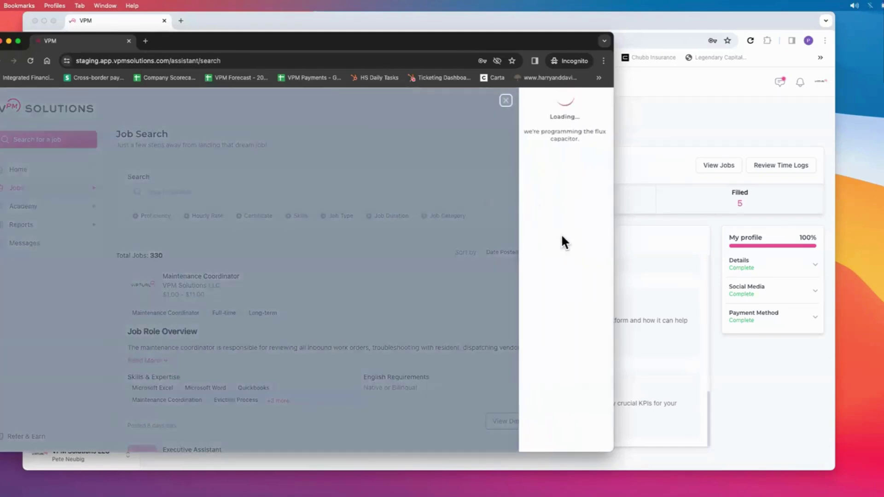
scroll(527, 272, down, 4)
scroll(528, 285, up, 4)
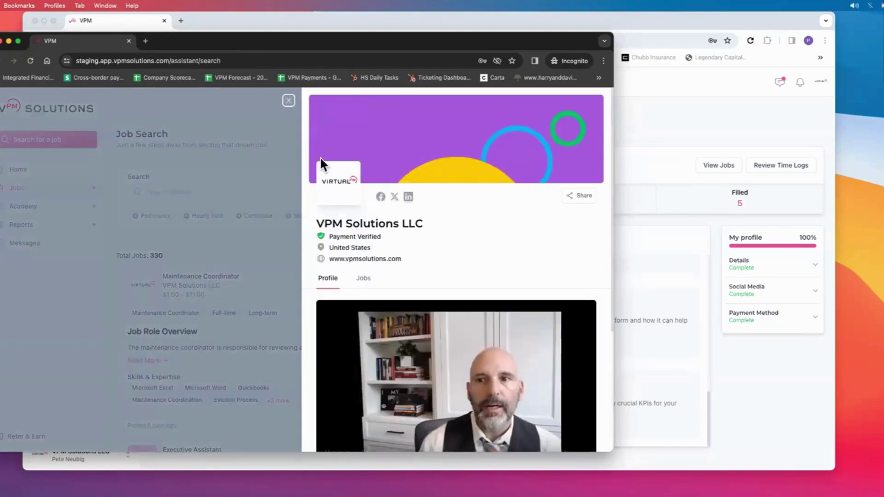
click(289, 100)
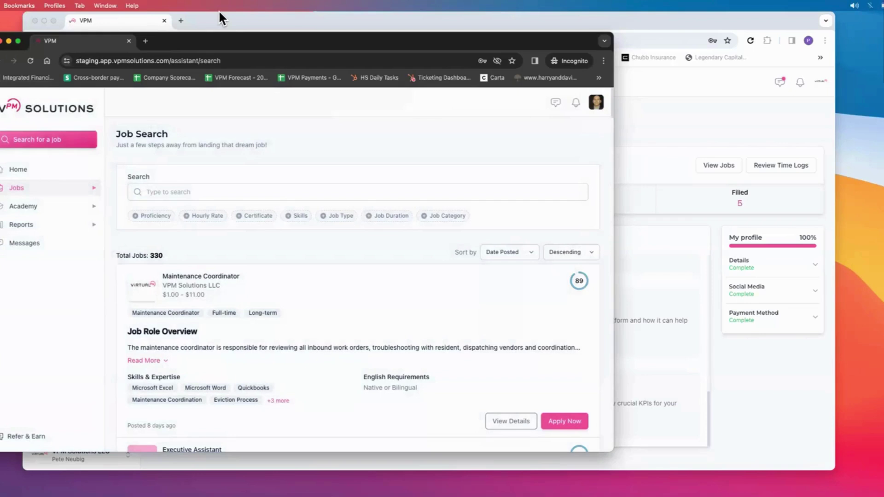
Switch back to the company account's window, open Find Assistants and look through the first listed assistant's profile
click(219, 14)
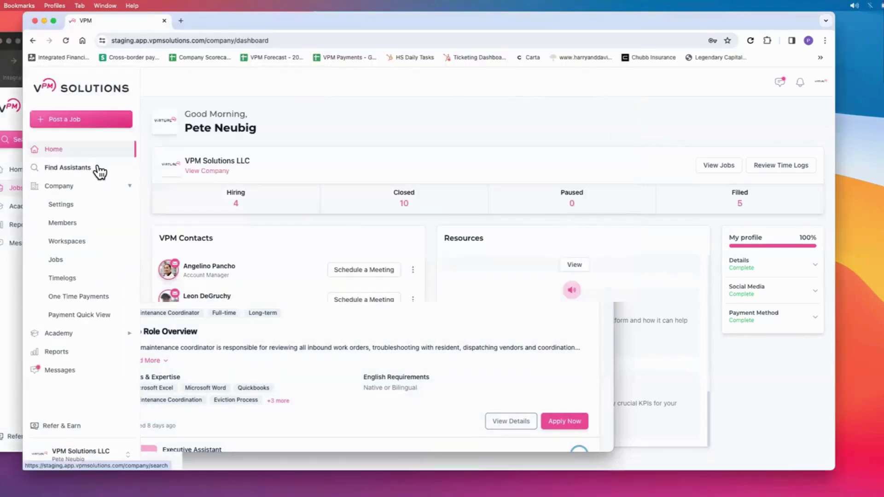
click(73, 168)
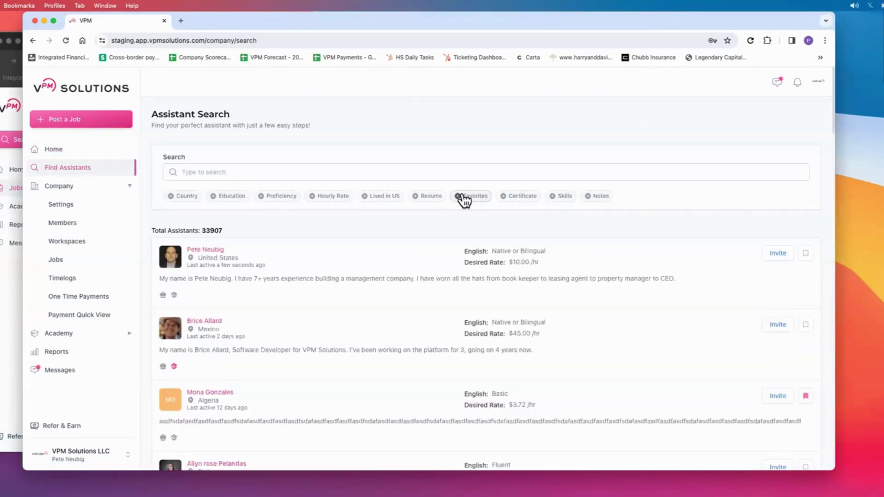
click(198, 251)
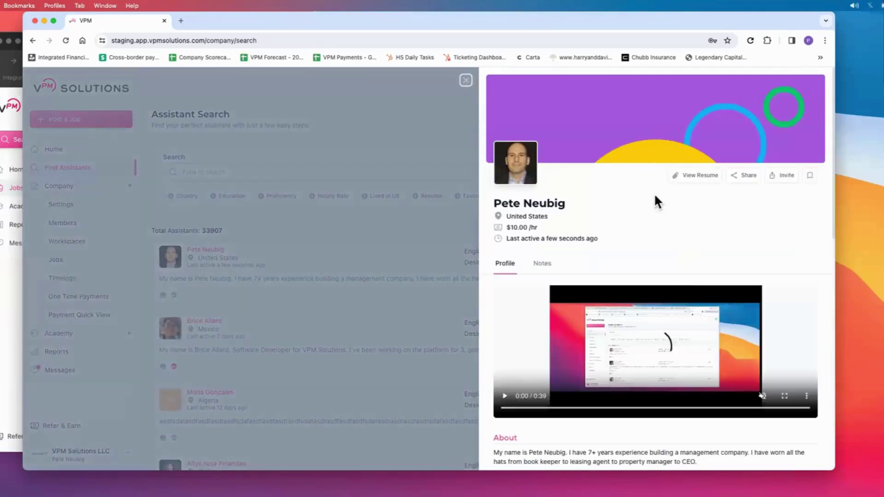
scroll(703, 333, down, 10)
scroll(703, 333, up, 10)
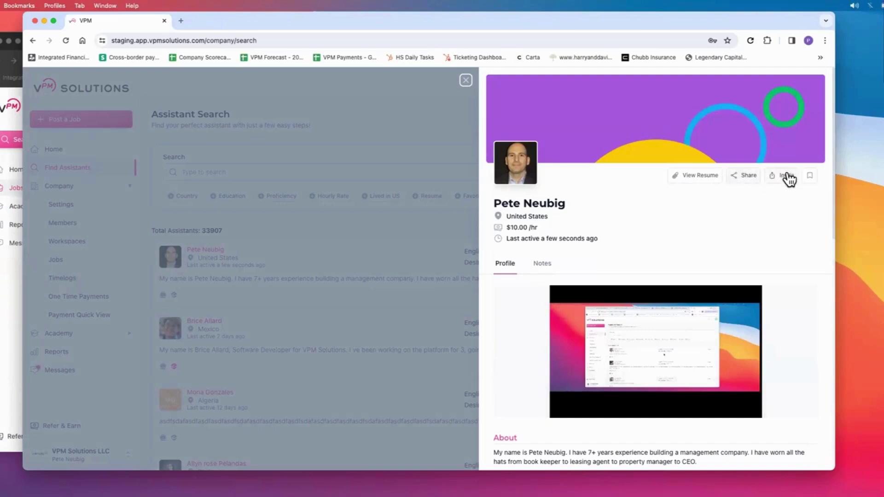
Add the open assistant profile to favorites, remove it from favorites again and close the profile
click(810, 176)
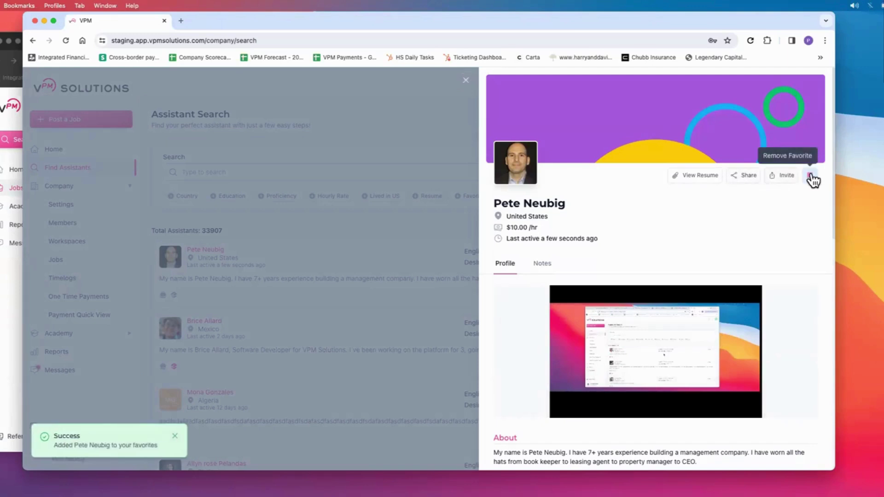
click(810, 175)
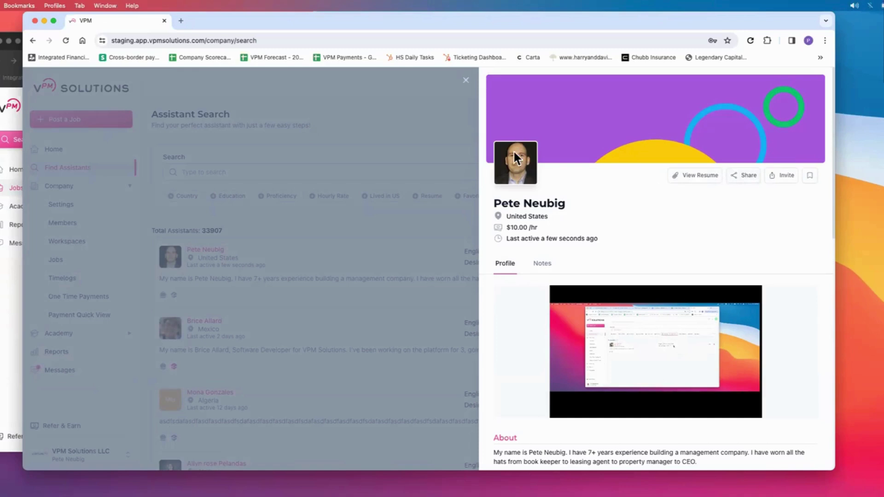
click(466, 81)
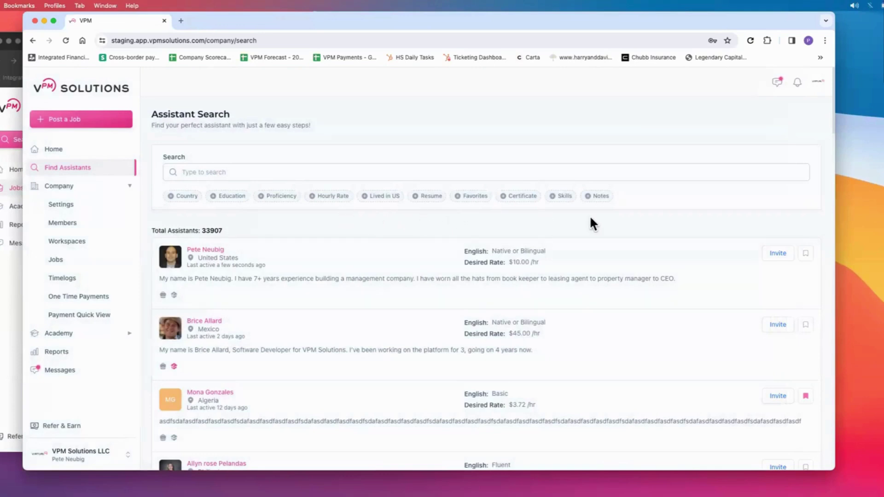
Filter the assistant search by the general skills Admin Support, Call Center and Customer Service
click(561, 197)
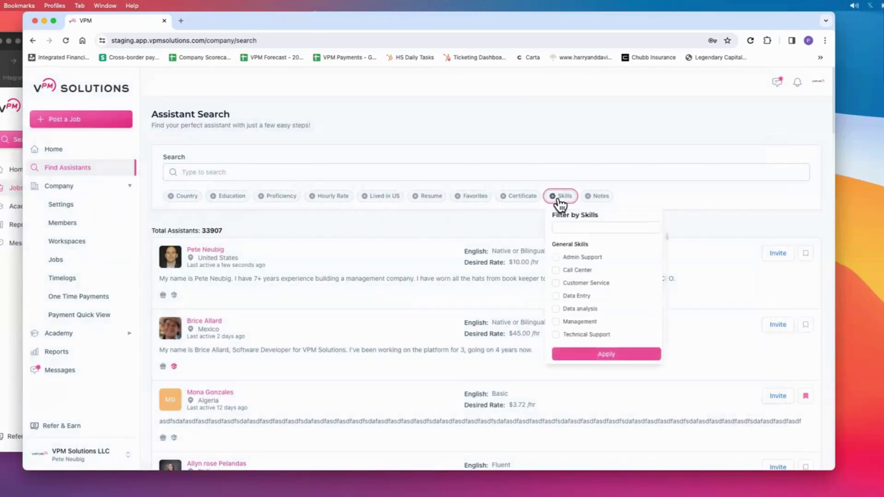
click(555, 257)
click(555, 268)
click(554, 282)
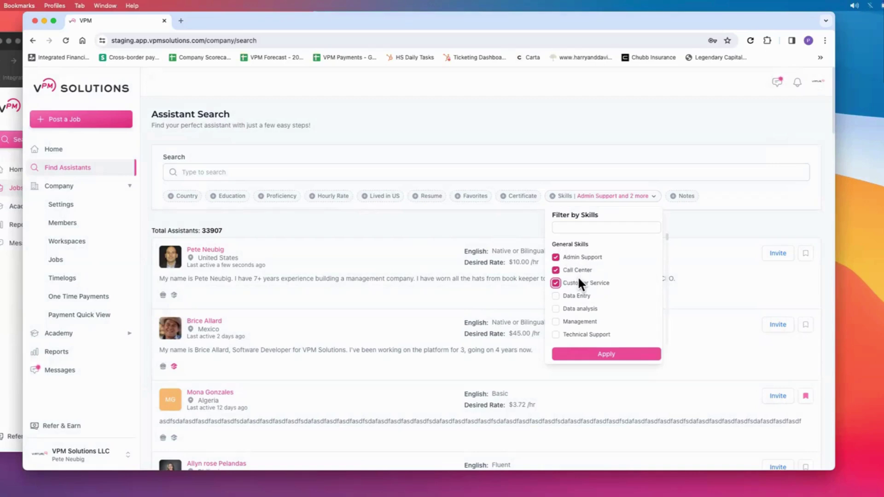
click(605, 355)
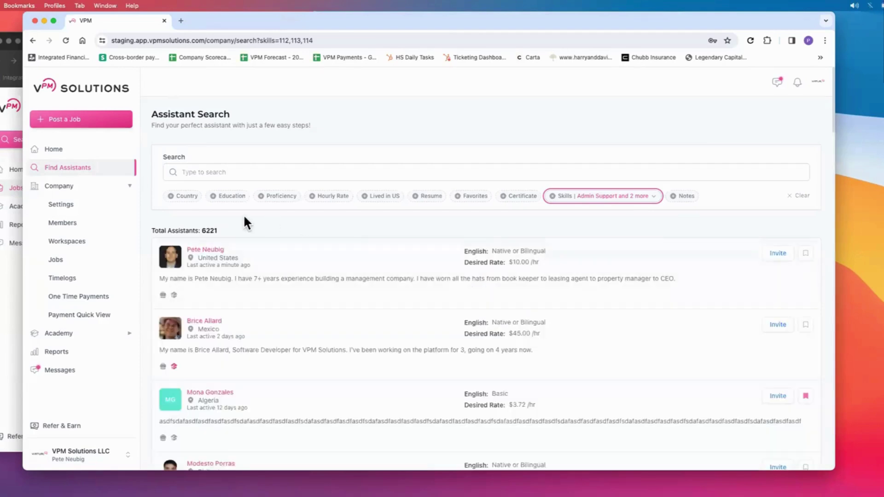
Clear the skills filter and filter the assistant search to those with Has Notes
click(676, 197)
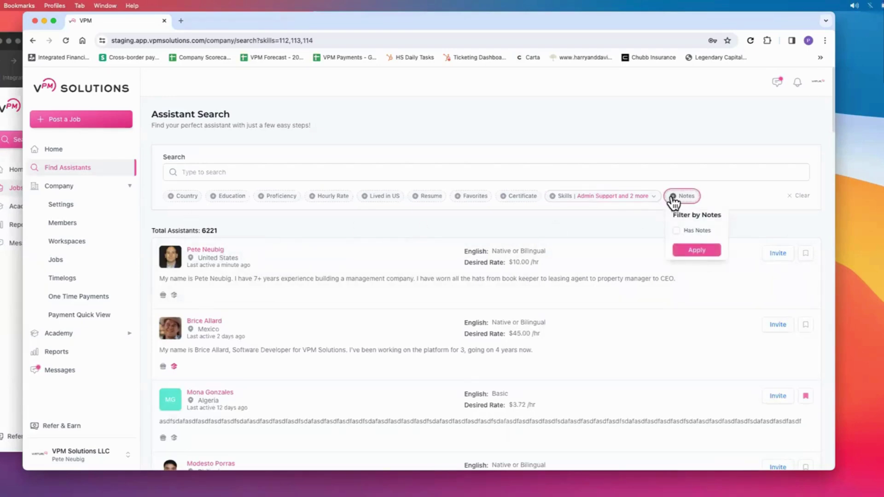
click(799, 196)
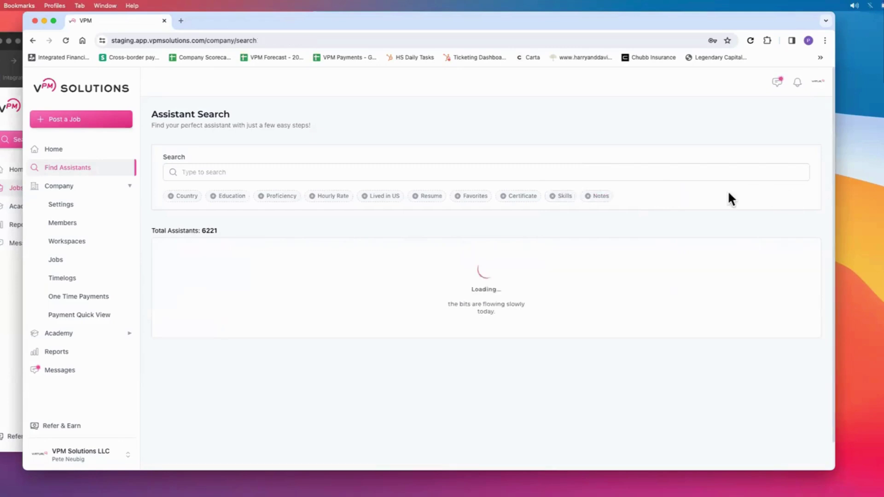
click(588, 198)
click(587, 229)
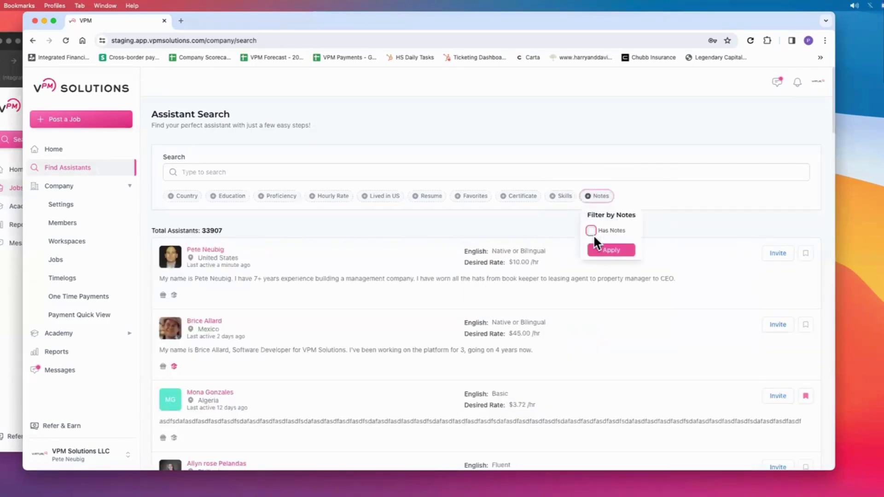
click(609, 251)
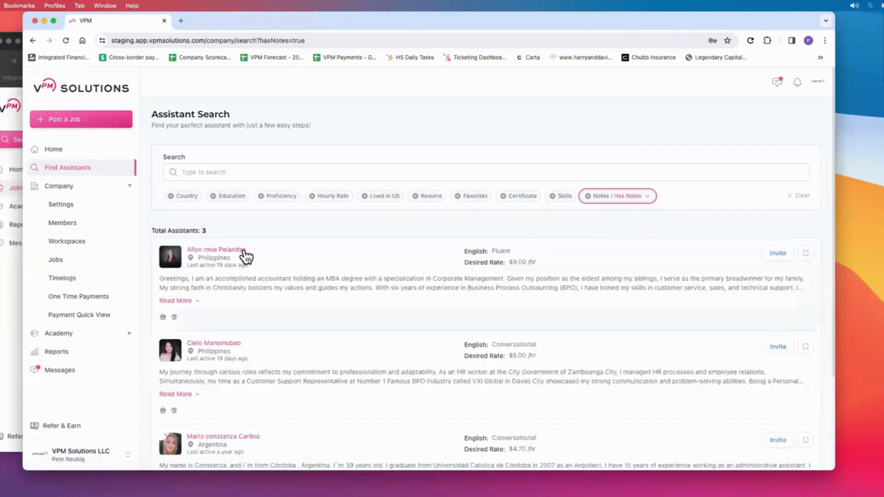
Open the first filtered assistant's profile, review the shared assistant notes and close the profile
click(350, 269)
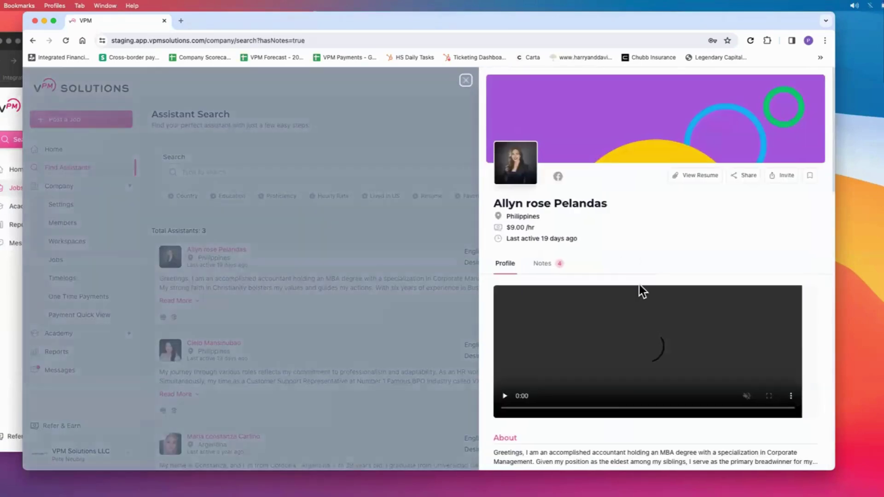
click(545, 263)
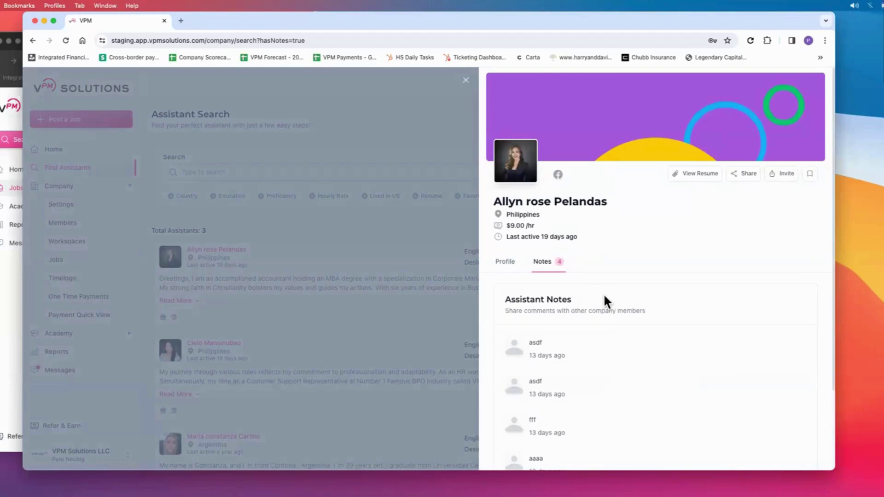
scroll(605, 298, down, 3)
scroll(605, 300, up, 3)
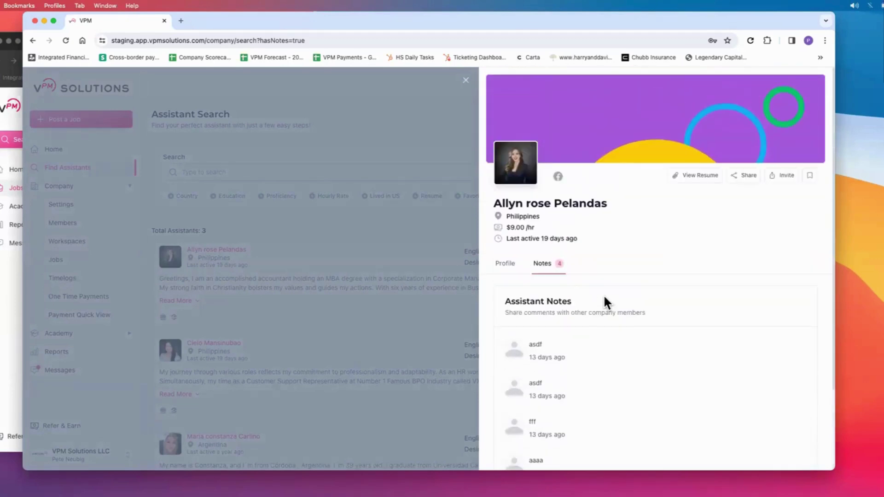
click(466, 80)
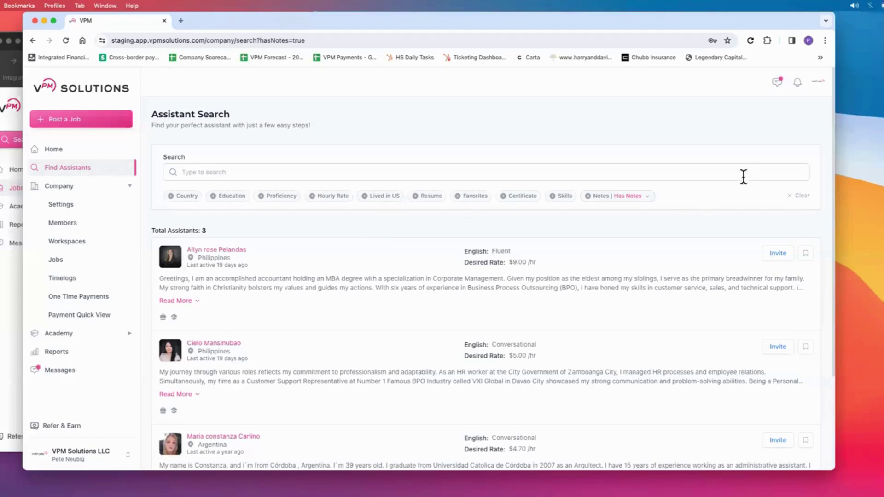
Reopen the first filtered assistant's profile and review the video, About, skills, languages and work experience sections
click(236, 249)
scroll(567, 279, down, 3)
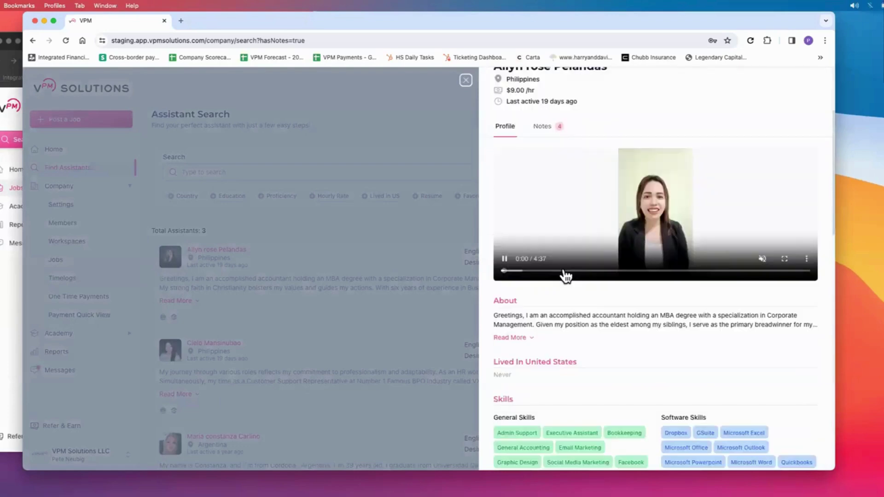
scroll(570, 282, down, 3)
scroll(571, 283, down, 3)
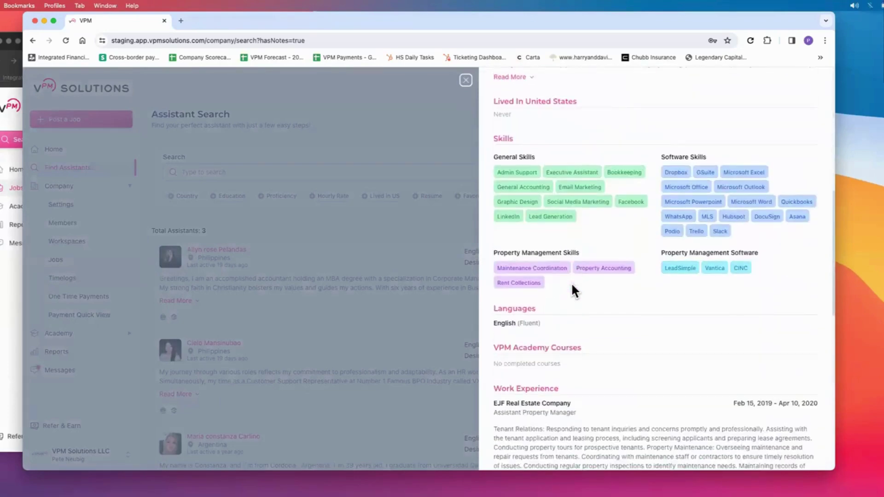
Close the assistant's profile and clear the Has Notes filter from the assistant search
scroll(572, 290, up, 8)
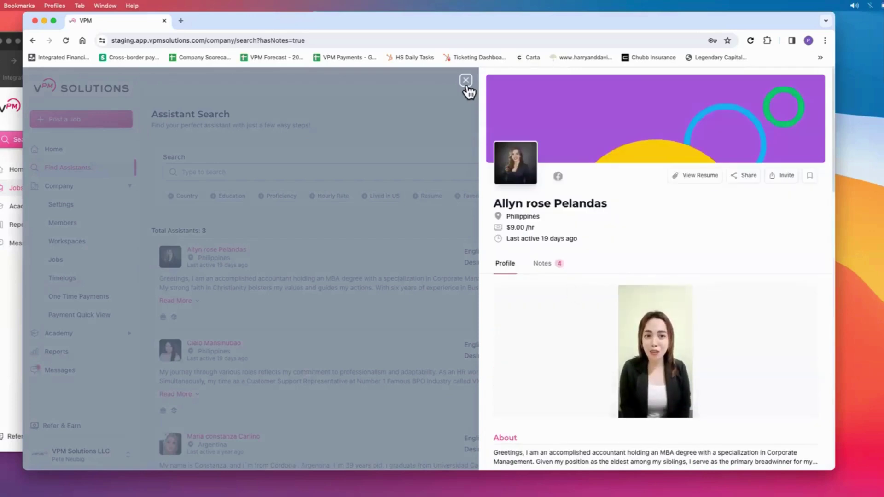
click(465, 81)
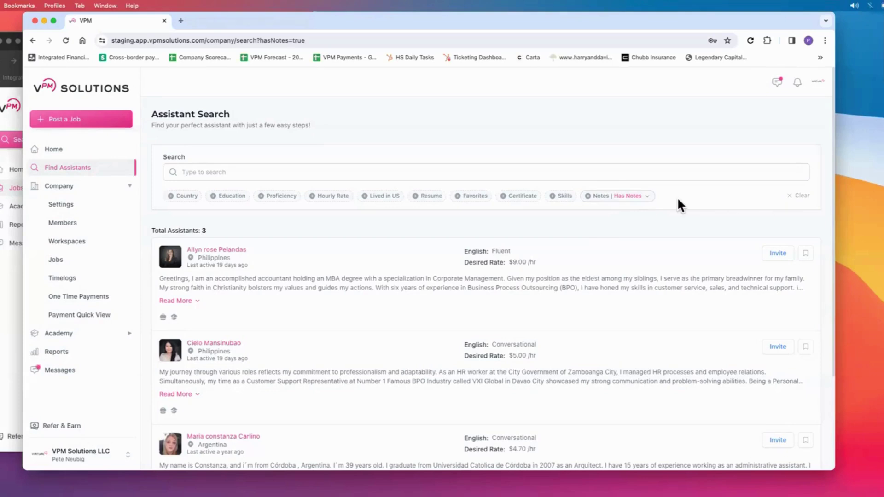
click(789, 197)
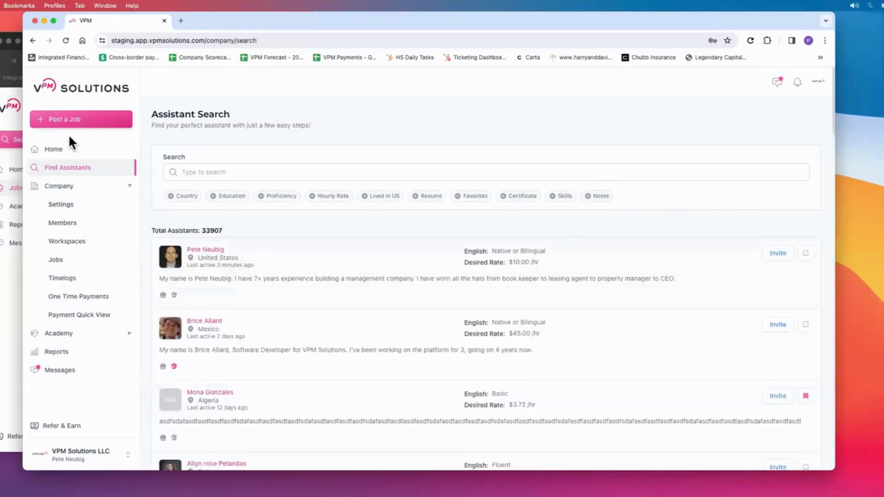
Start a new job post and choose the pre-defined Maintenance Coordinator description from the Operations group
click(77, 122)
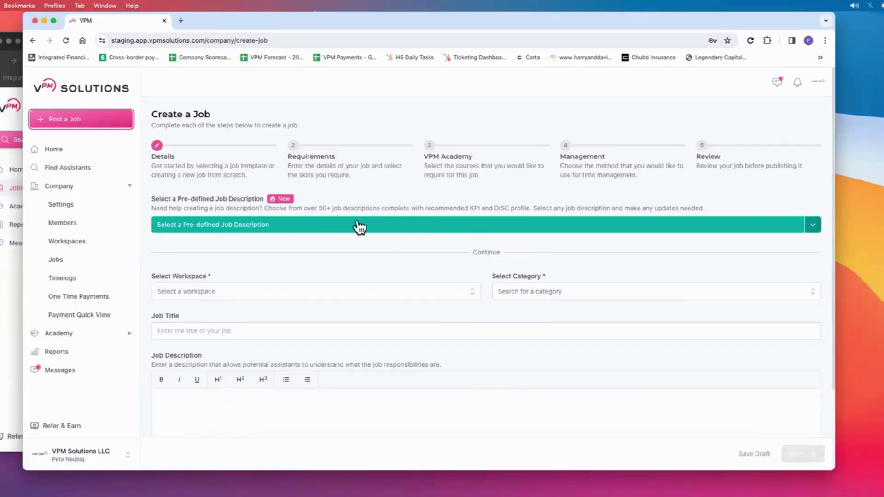
click(322, 229)
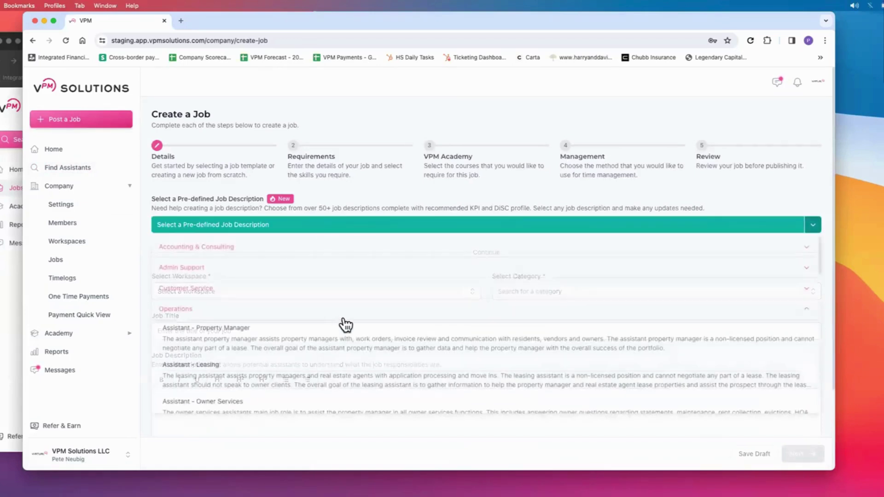
scroll(311, 322, down, 2)
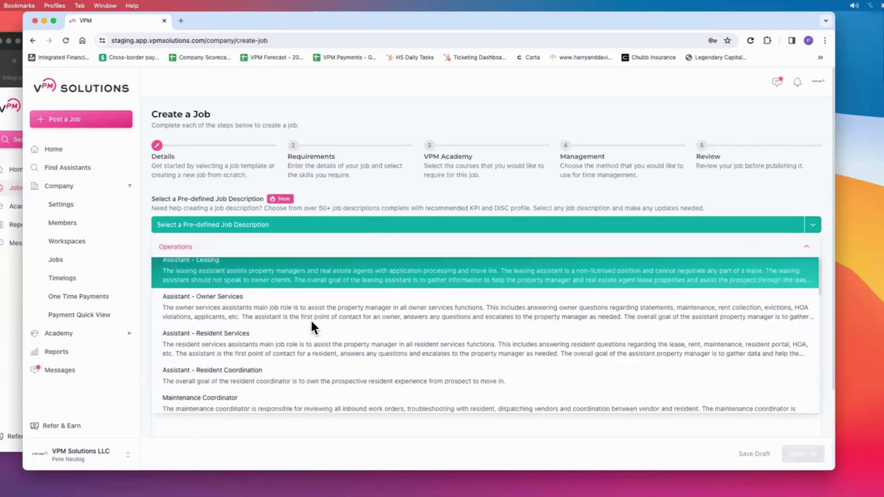
scroll(310, 319, down, 1)
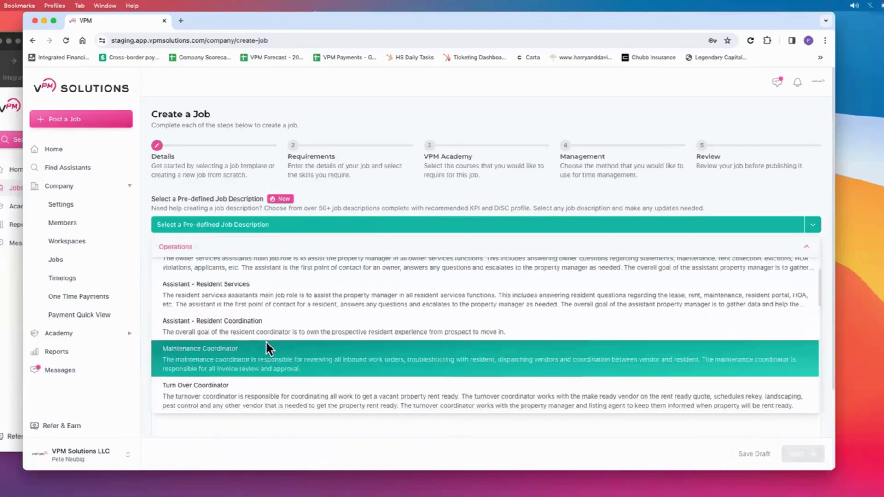
click(266, 344)
Review the filled-in job description, including the role overview, recommended training, job role tasks and key performance indicators
scroll(413, 329, down, 5)
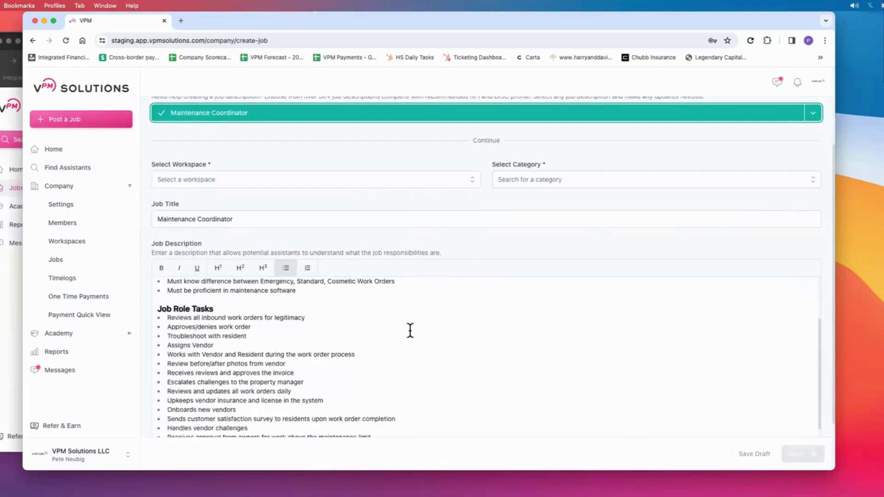
scroll(410, 330, down, 5)
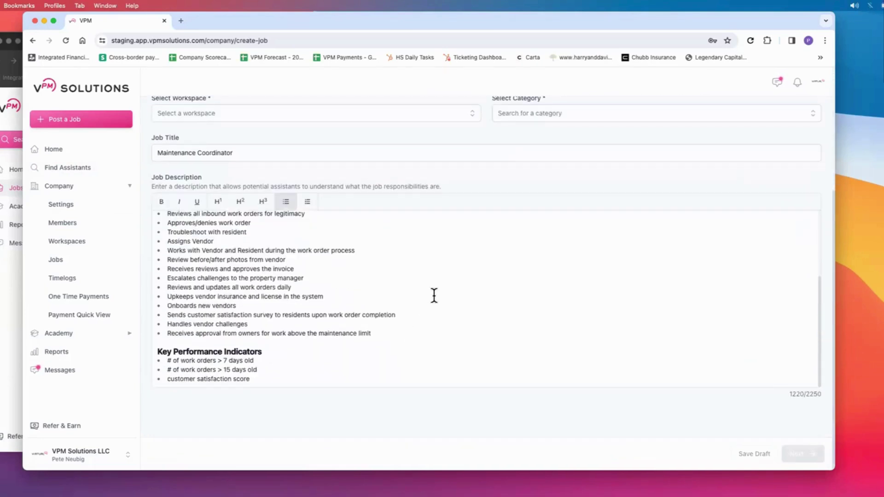
scroll(435, 295, up, 3)
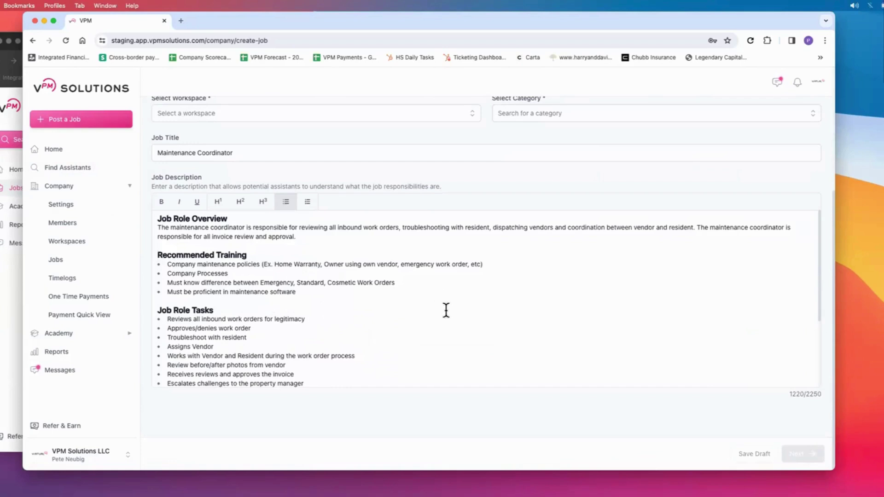
scroll(445, 310, down, 4)
scroll(444, 308, up, 4)
scroll(444, 308, down, 3)
scroll(432, 308, up, 3)
scroll(337, 223, up, 4)
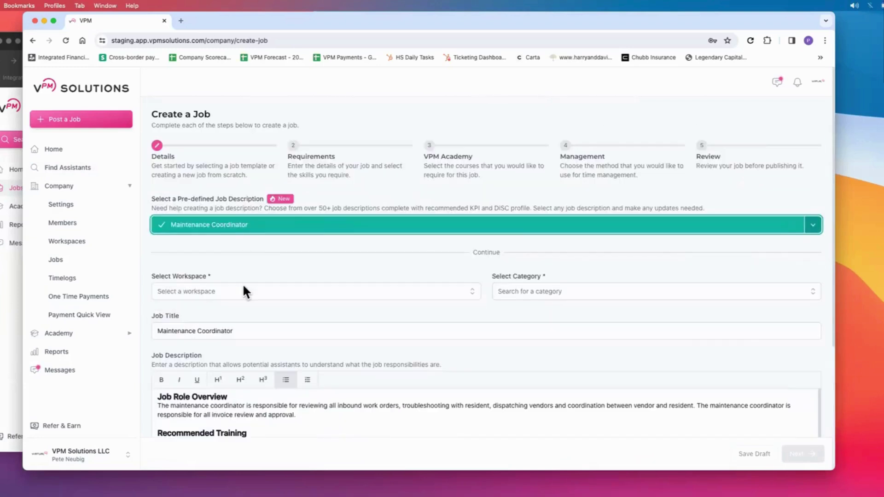
Set the job's workspace to Maintenance and its category to Maintenance Coordinator
click(230, 292)
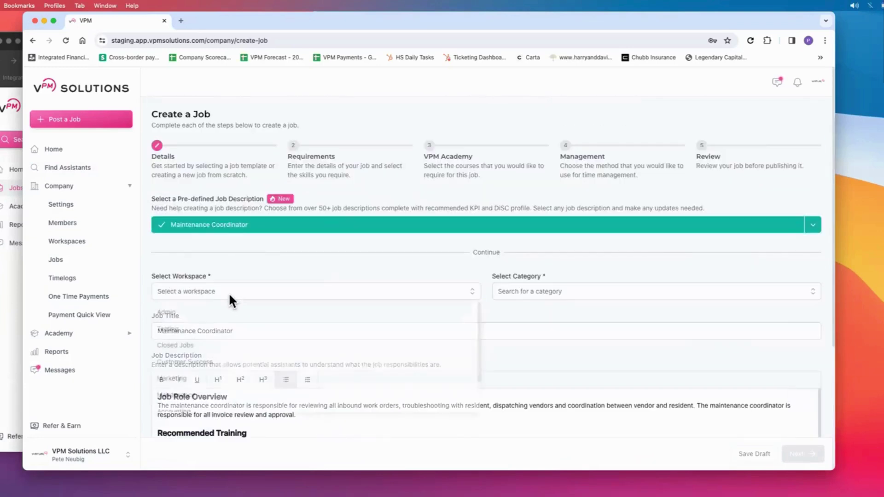
click(180, 395)
click(557, 292)
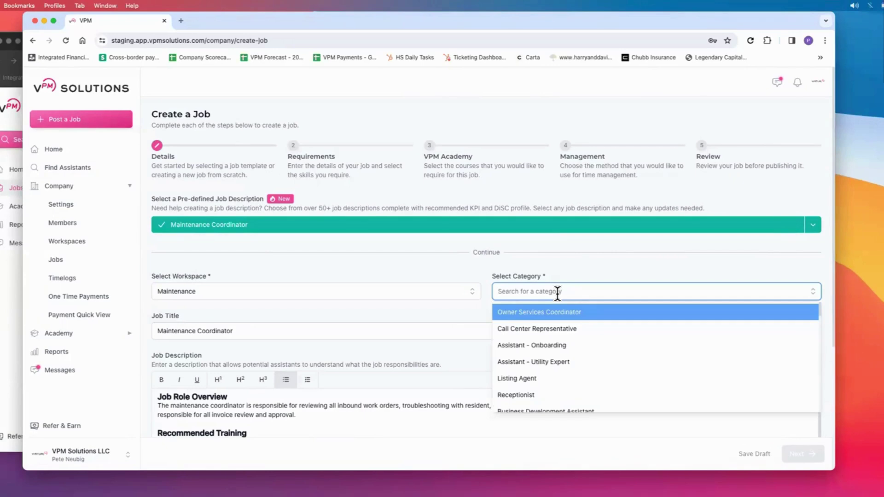
text(mai)
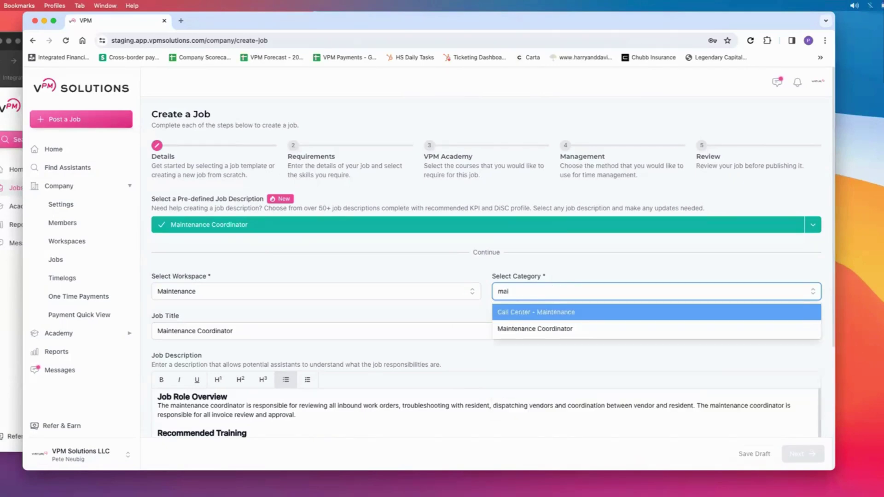
click(557, 327)
Save the job as a draft and highlight its Maintenance workspace entry in the company jobs list
scroll(499, 341, down, 3)
scroll(542, 321, down, 1)
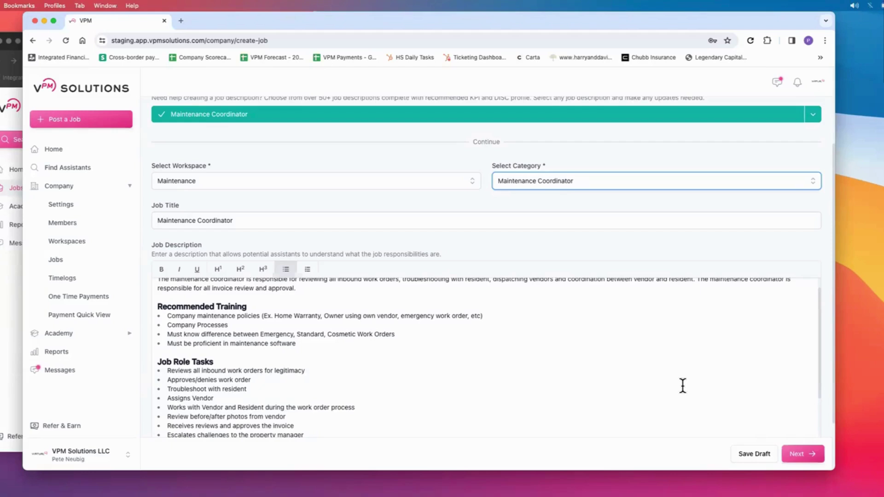
click(761, 458)
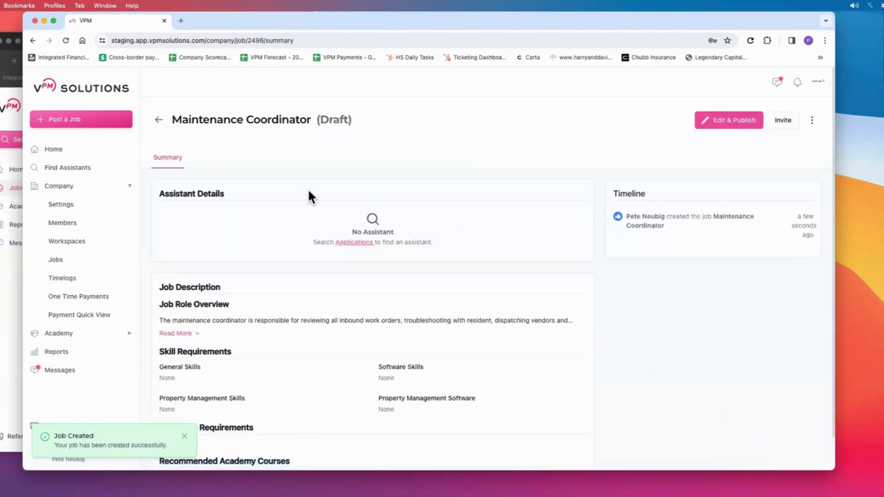
click(57, 261)
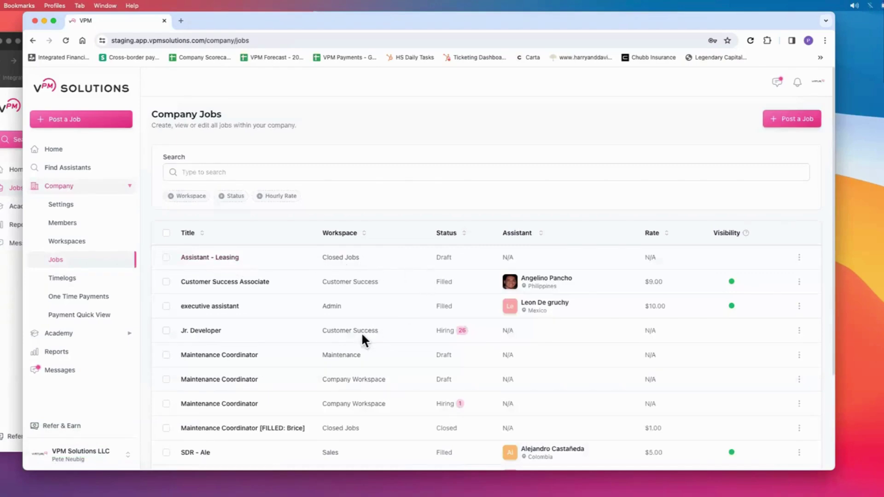
drag(180, 355, 525, 356)
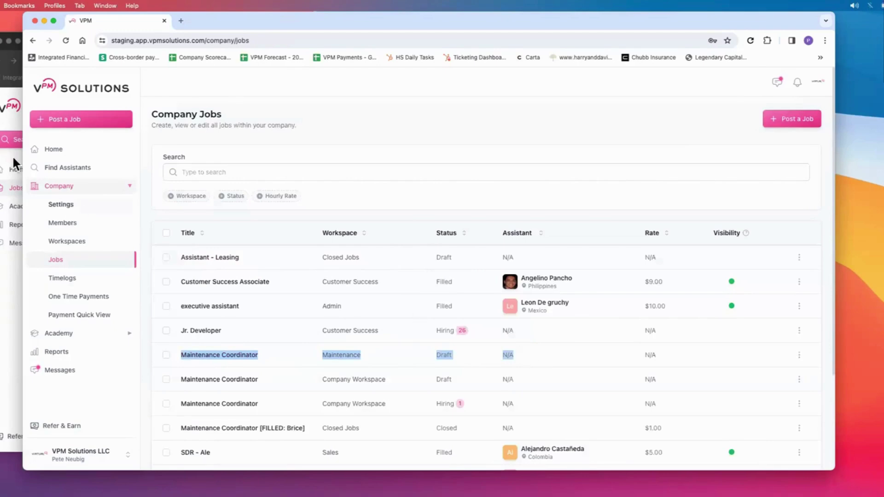
View the company settings by way of the home dashboard, and open the personal account settings
click(57, 150)
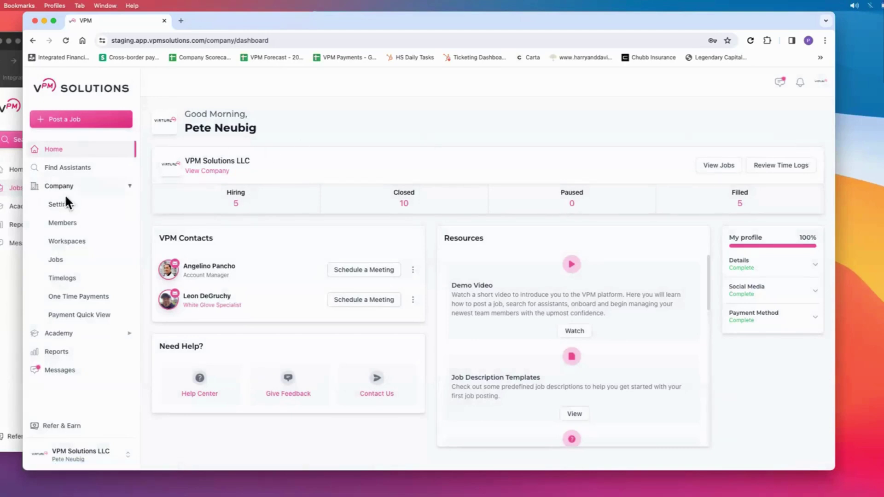
click(65, 209)
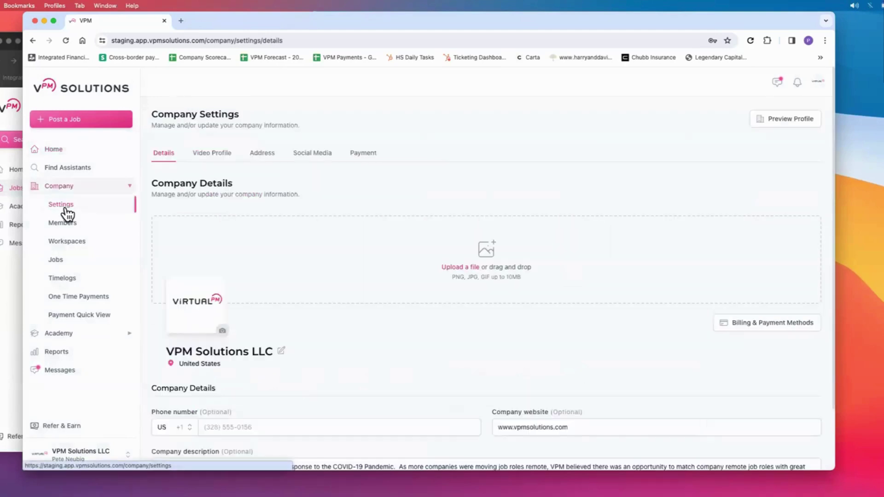
click(818, 86)
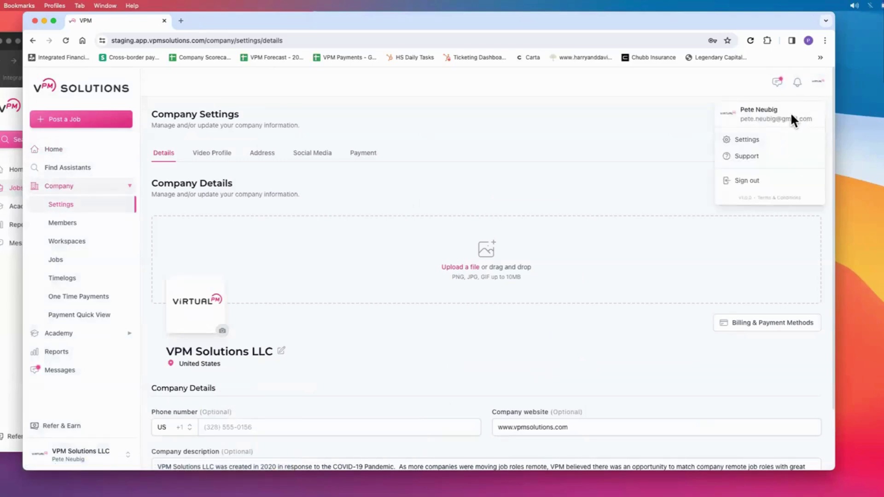
click(746, 139)
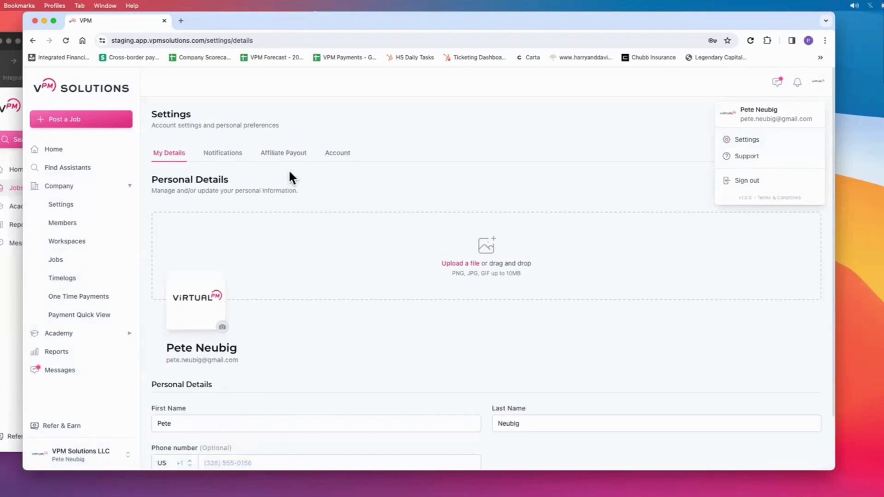
Review the email and push notification preferences for General, Company and Affiliate events in the account settings
click(220, 159)
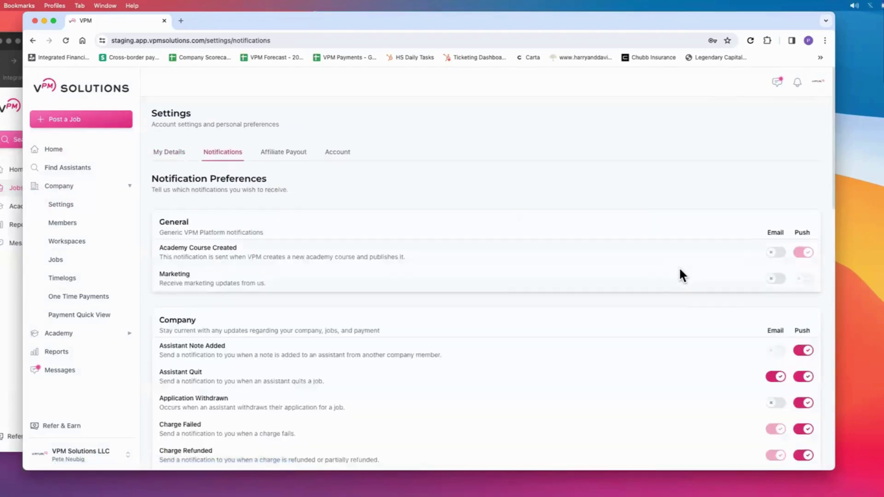
scroll(681, 267, down, 3)
scroll(684, 283, down, 2)
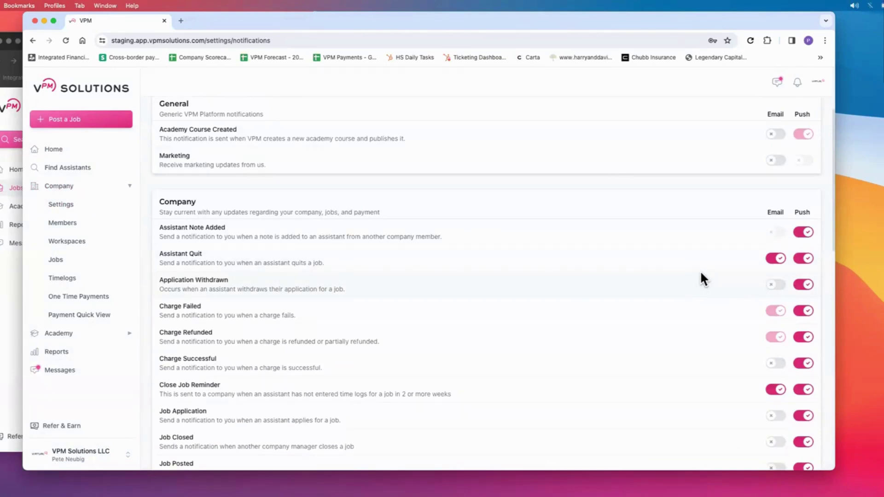
scroll(702, 279, down, 3)
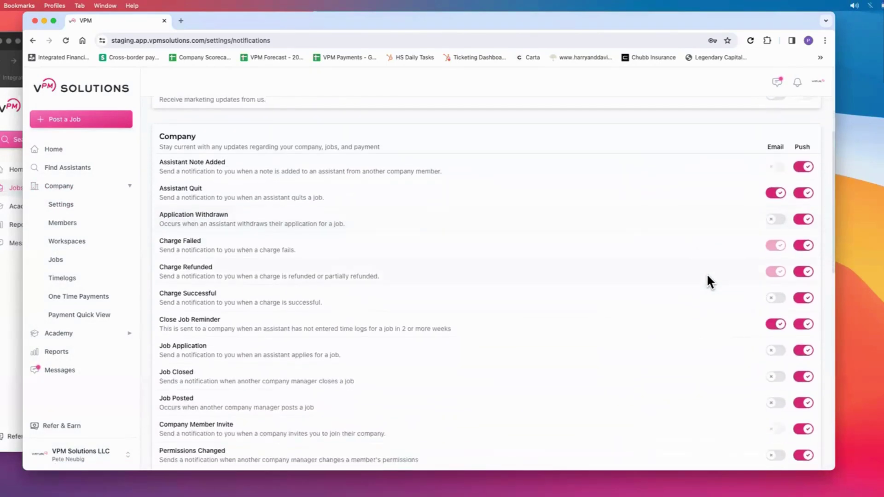
scroll(711, 273, down, 1)
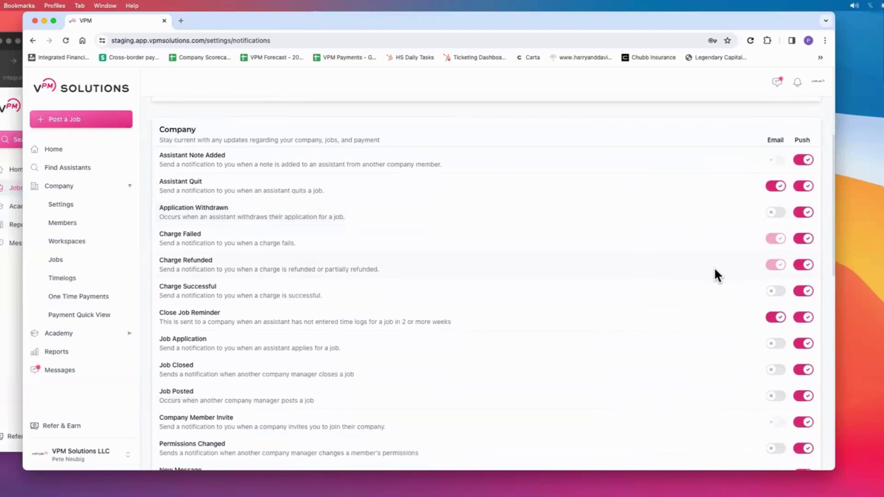
scroll(714, 270, down, 8)
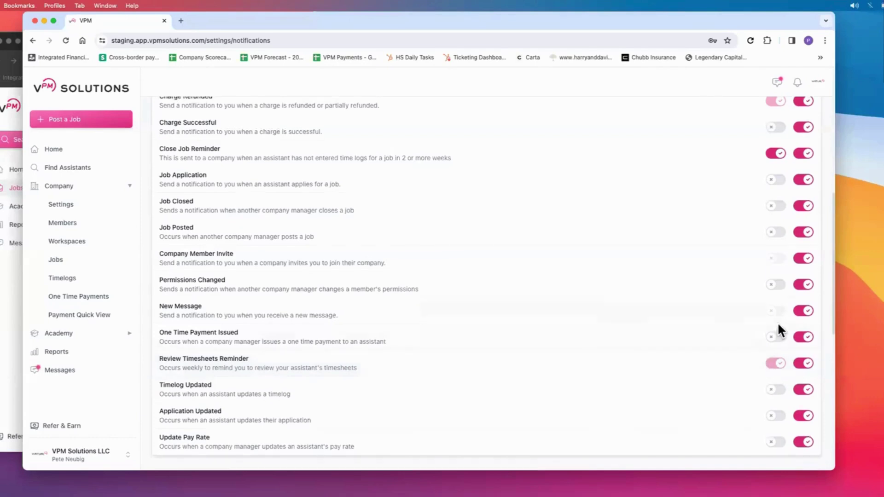
scroll(777, 322, up, 5)
scroll(766, 302, up, 2)
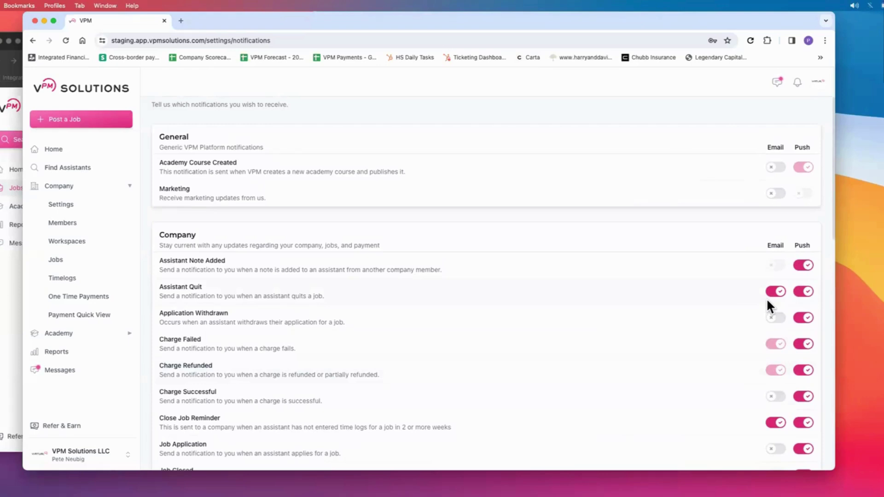
scroll(739, 291, down, 2)
scroll(742, 292, down, 6)
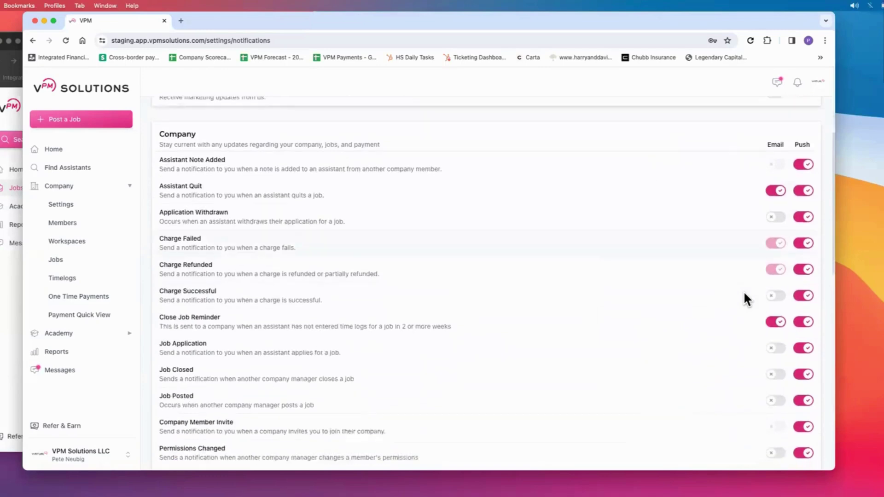
scroll(742, 292, down, 5)
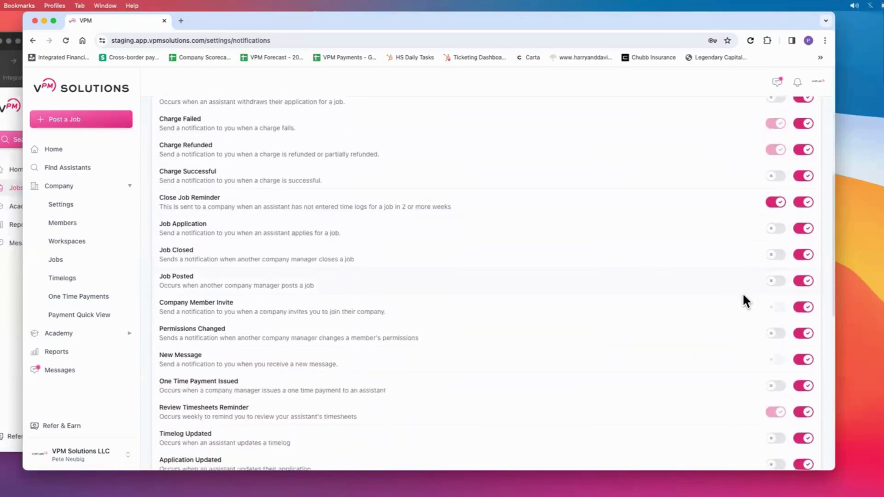
scroll(742, 292, down, 2)
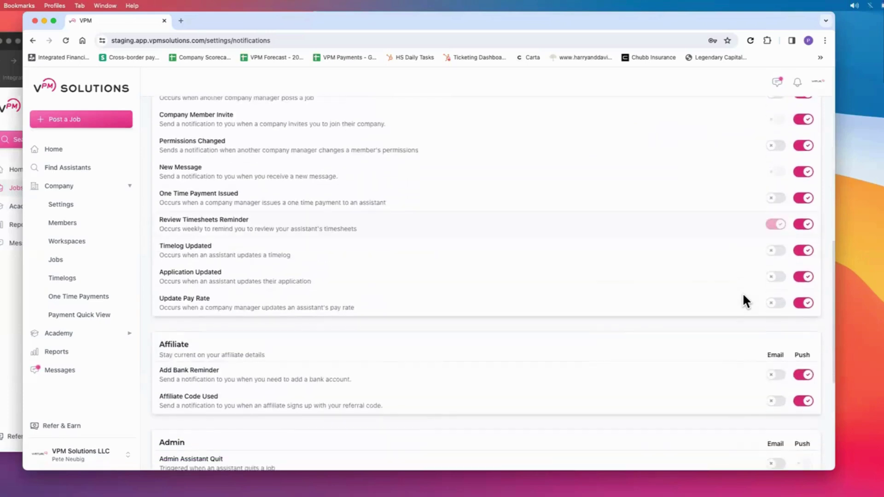
scroll(742, 292, up, 15)
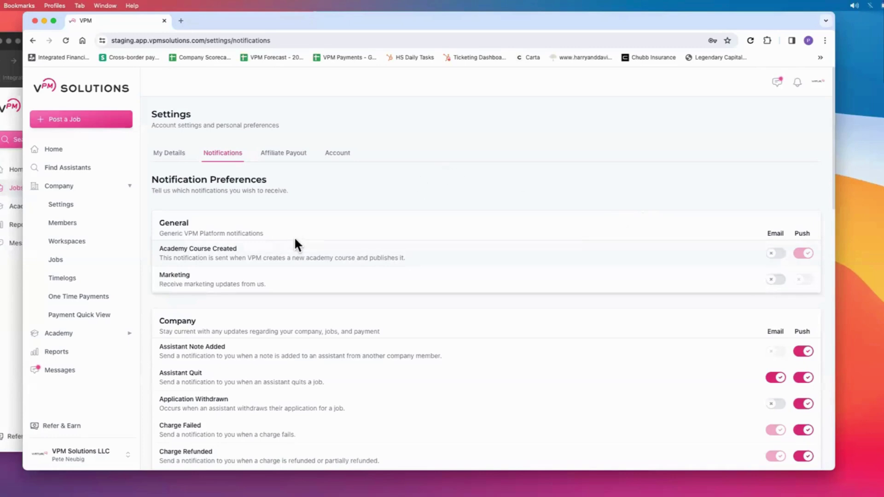
Open the permissions of the first member below the owner in the company members list and assign the Company Manager role
click(61, 223)
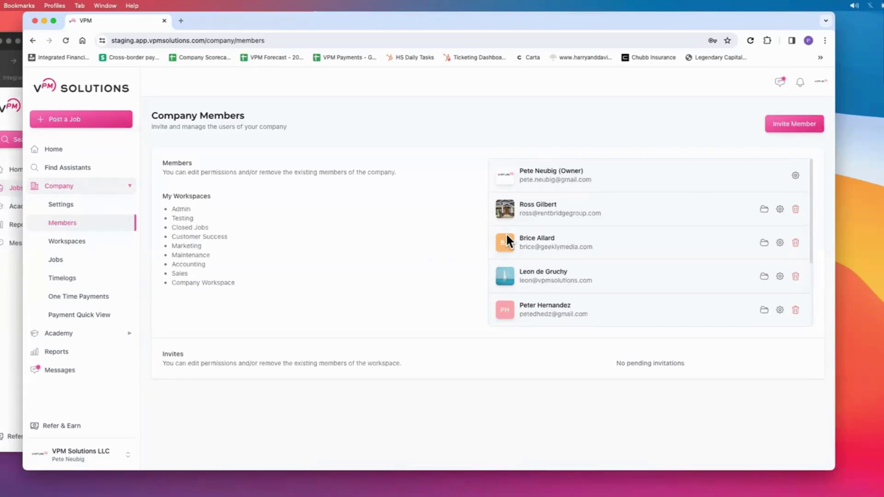
click(780, 210)
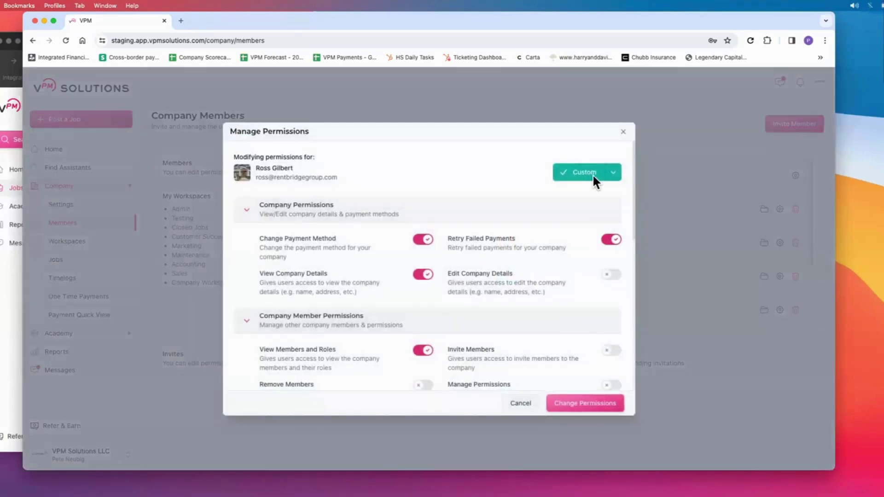
click(612, 179)
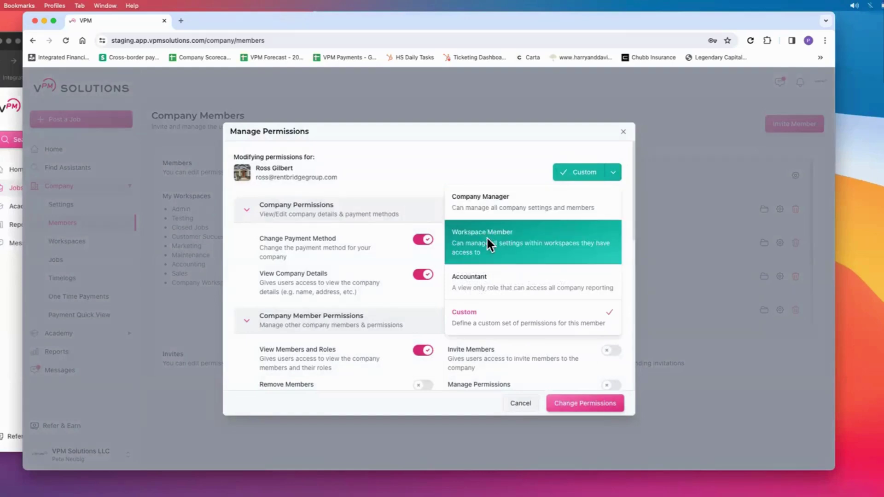
click(481, 203)
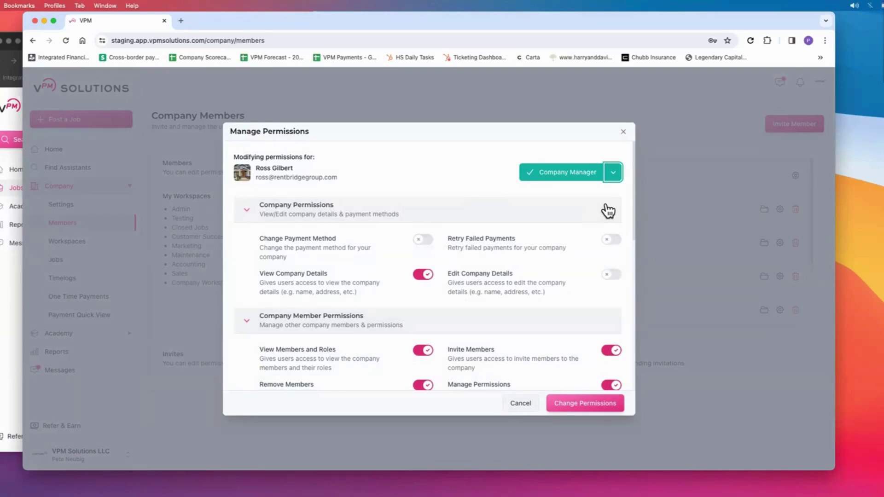
Try the Workspace Member role for this member and switch back to Company Manager
click(613, 173)
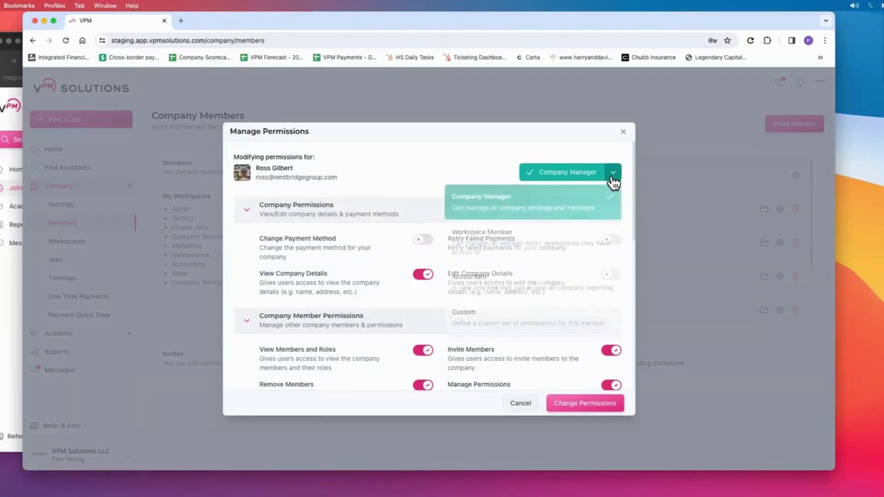
click(497, 242)
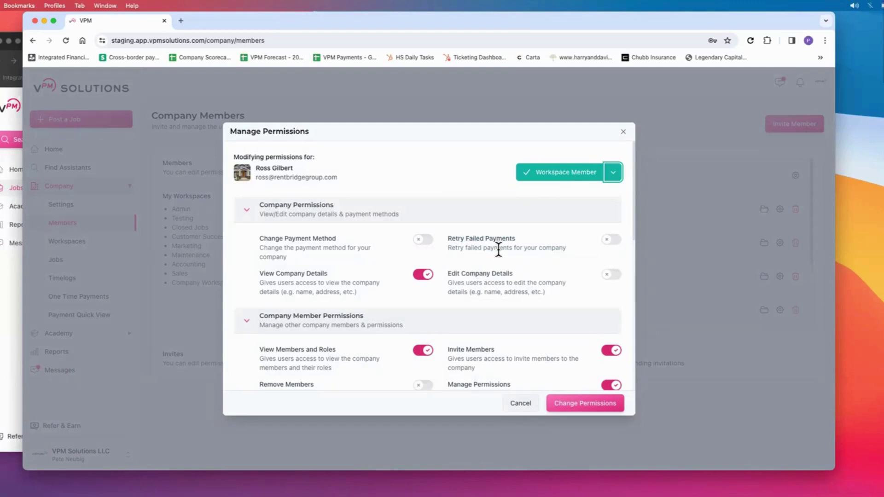
click(613, 172)
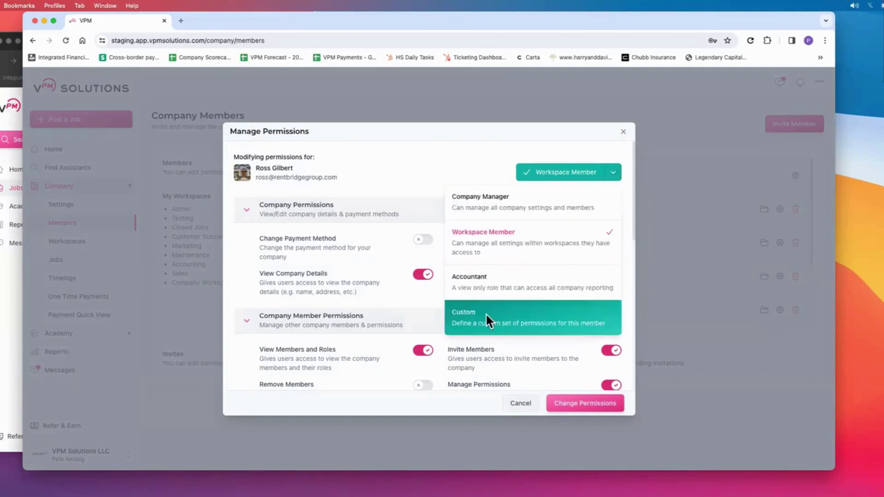
click(501, 203)
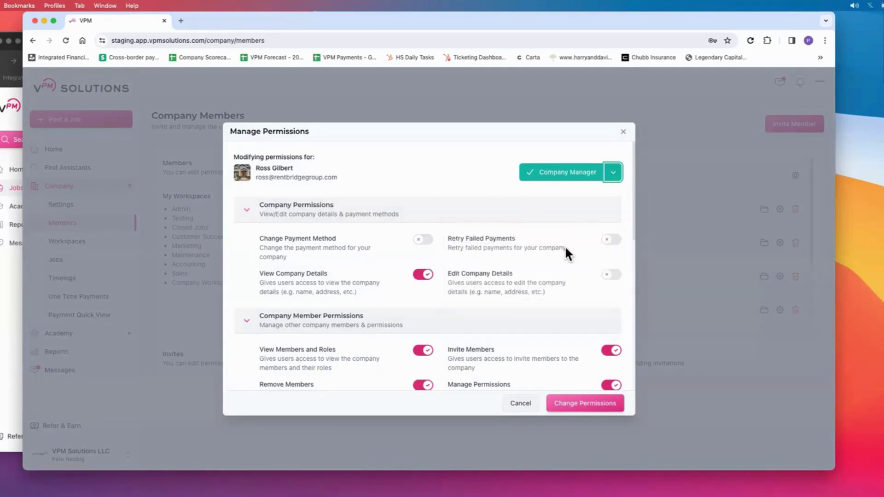
Turn off the member's Create One Time Payments and Update Timelog Status permissions, and save the changed permissions
scroll(565, 250, down, 7)
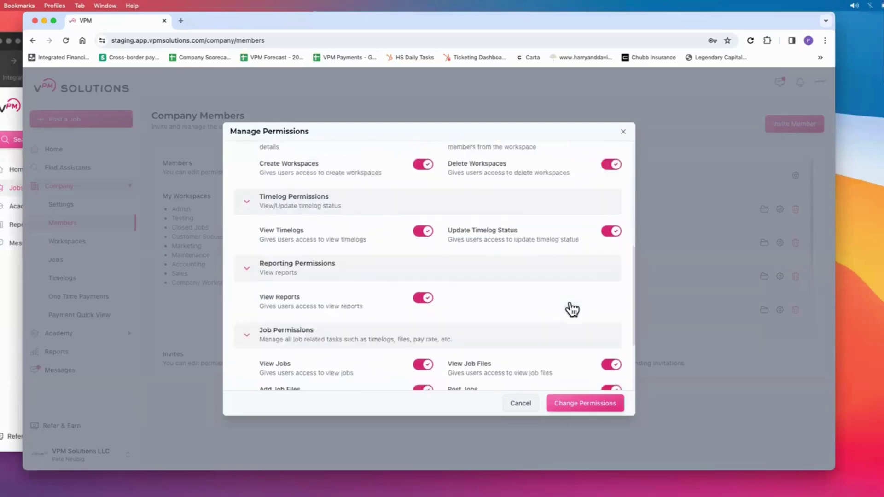
scroll(572, 309, down, 5)
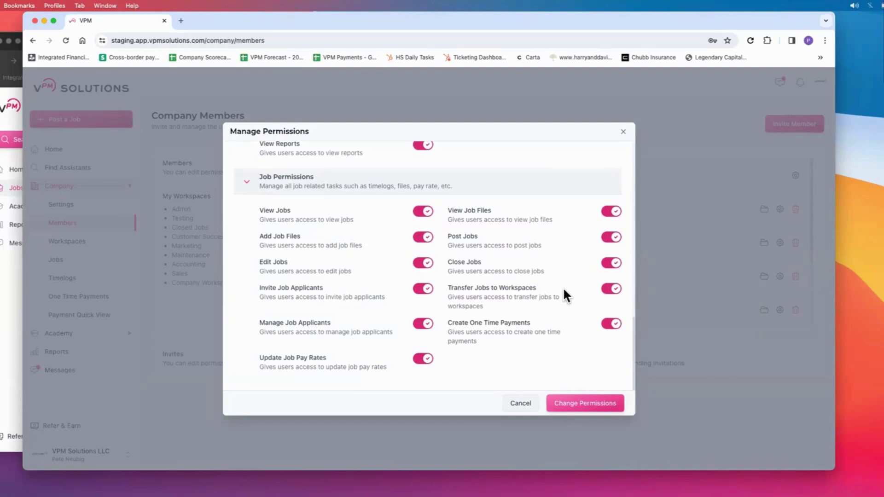
click(613, 325)
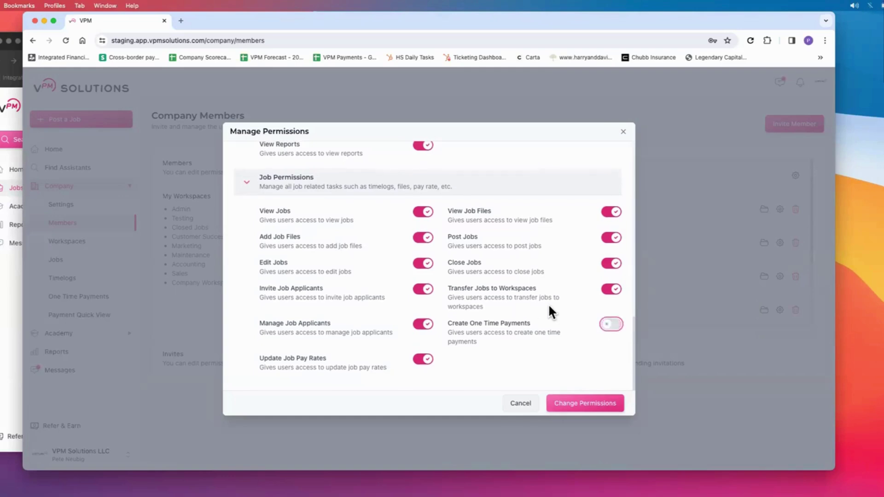
scroll(549, 307, up, 5)
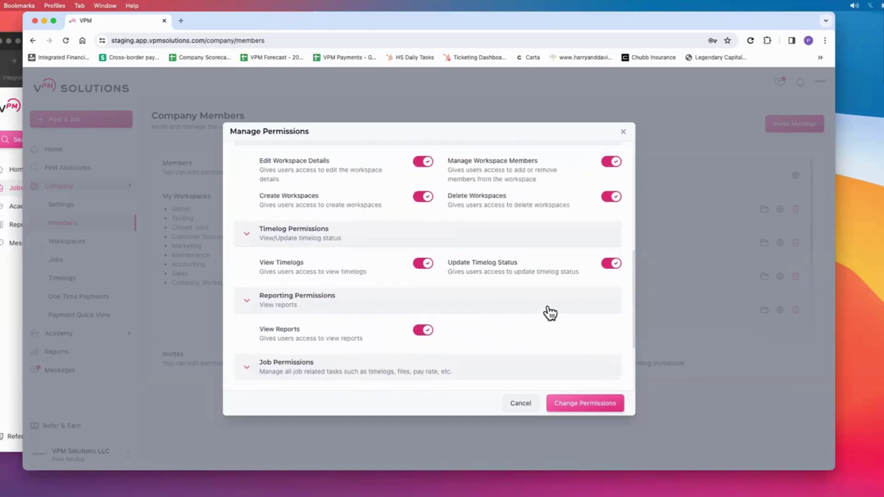
click(611, 263)
scroll(530, 296, up, 4)
scroll(532, 289, up, 3)
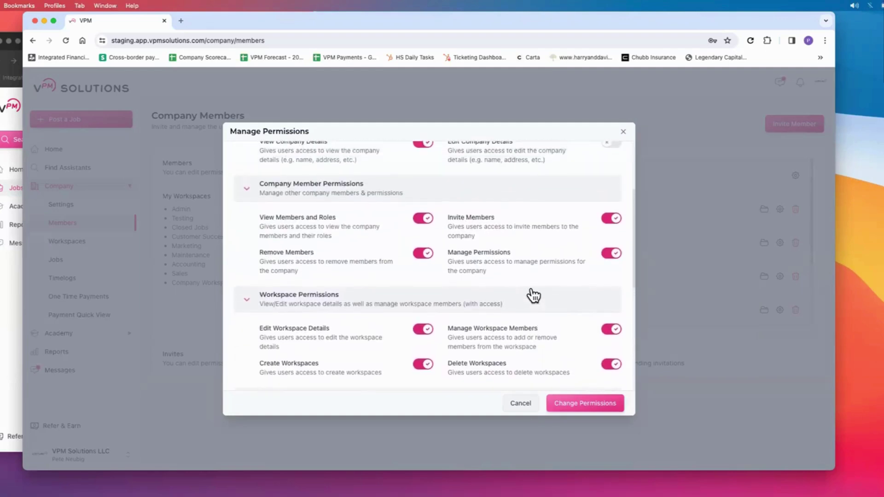
scroll(529, 293, up, 1)
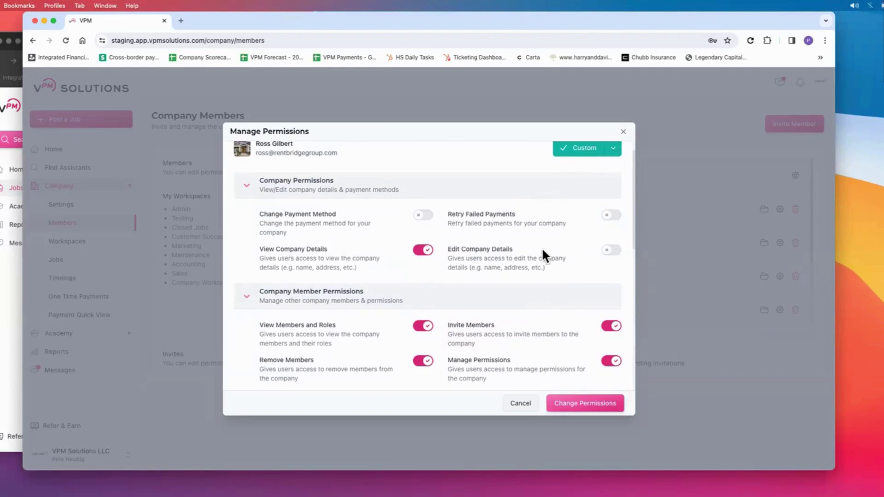
click(590, 402)
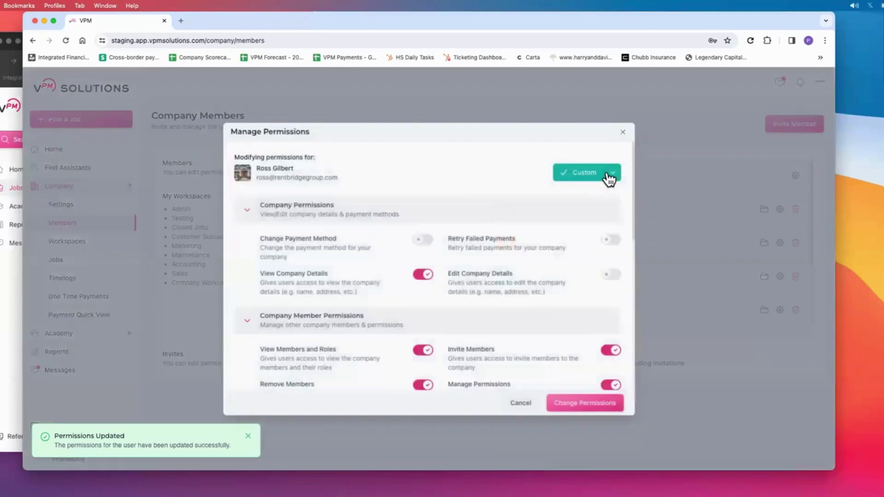
Try the Accountant role with the Edit Jobs permission switched on for the same member, and cancel the permission changes
click(613, 172)
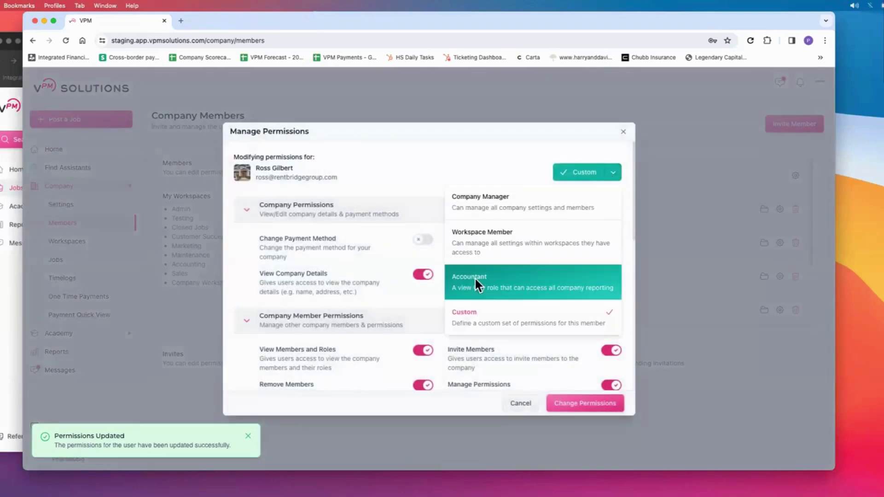
click(474, 277)
scroll(489, 289, down, 4)
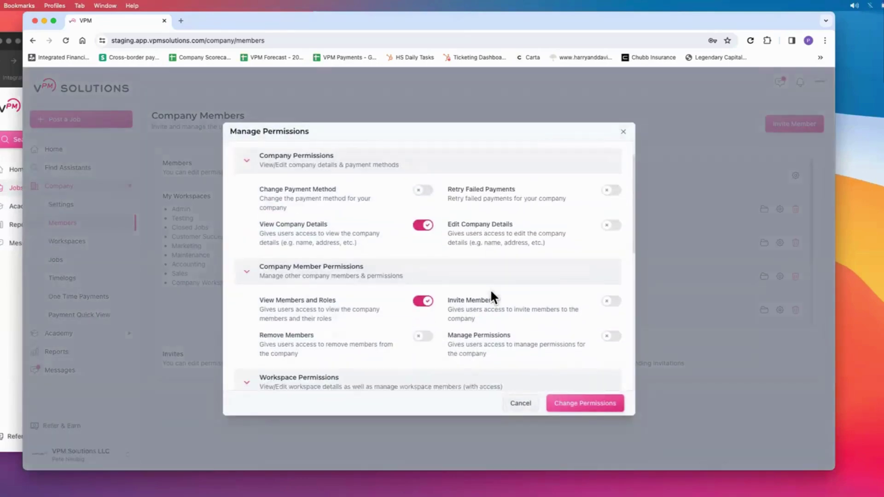
scroll(501, 299, down, 10)
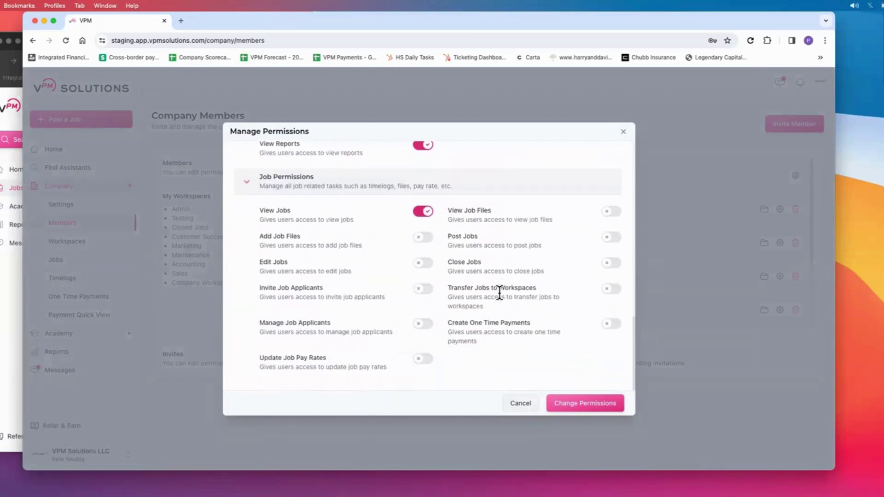
click(421, 266)
click(519, 405)
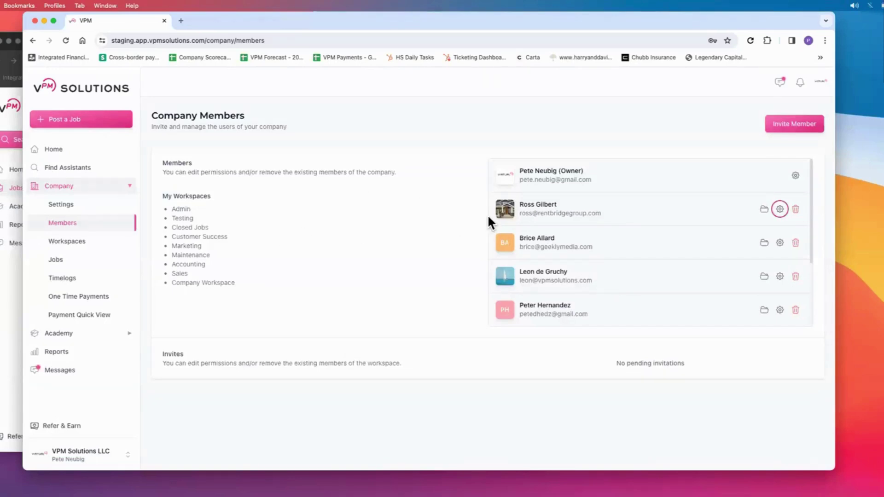
View the jobs and members of the Admin workspace and return to the company workspaces list
click(73, 247)
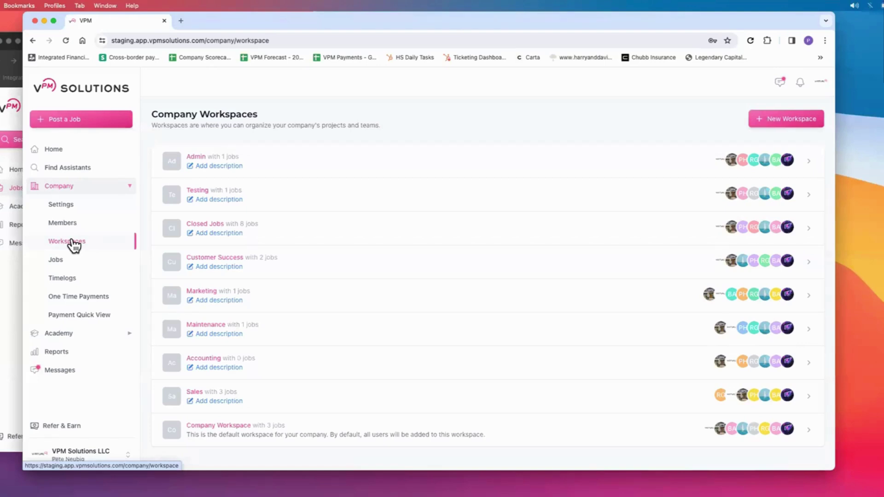
click(62, 224)
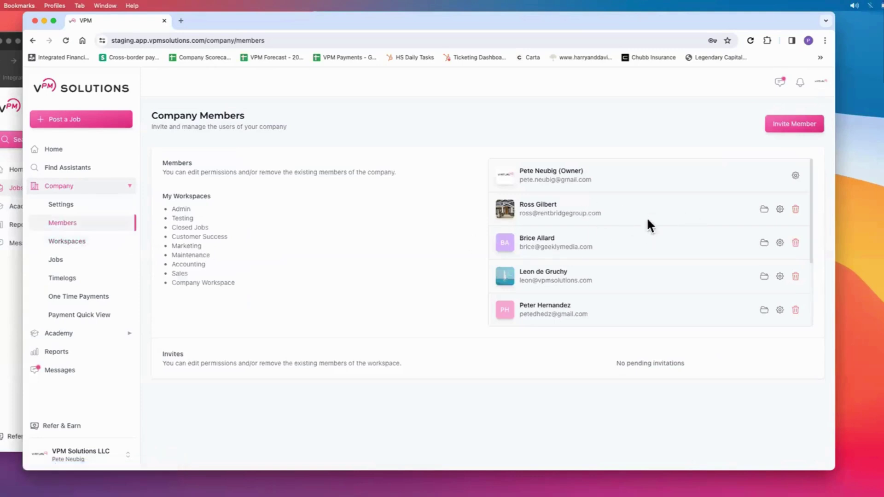
click(72, 245)
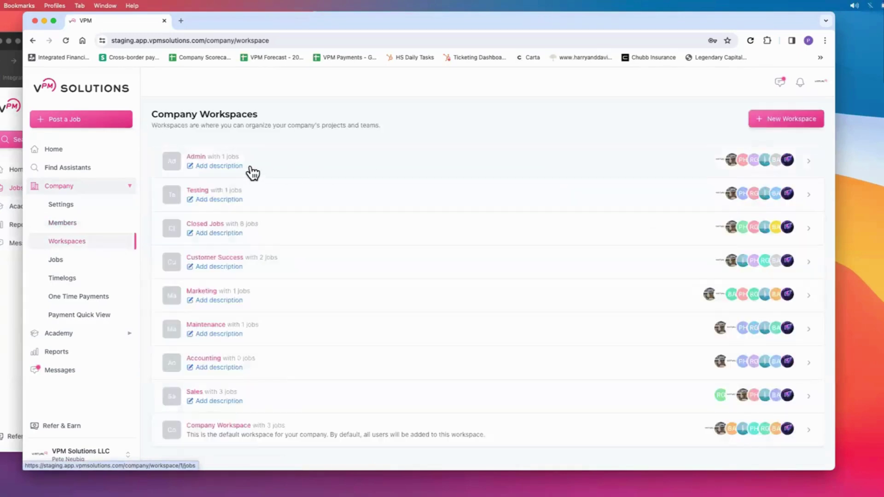
click(190, 157)
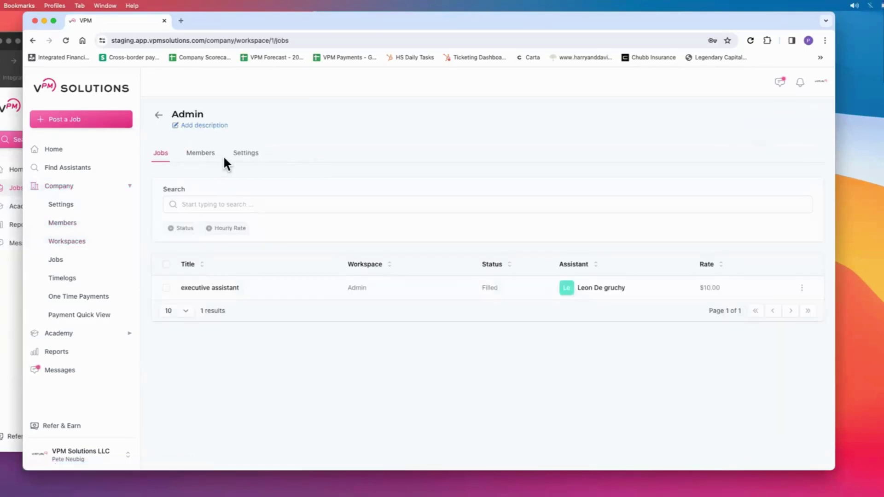
click(203, 156)
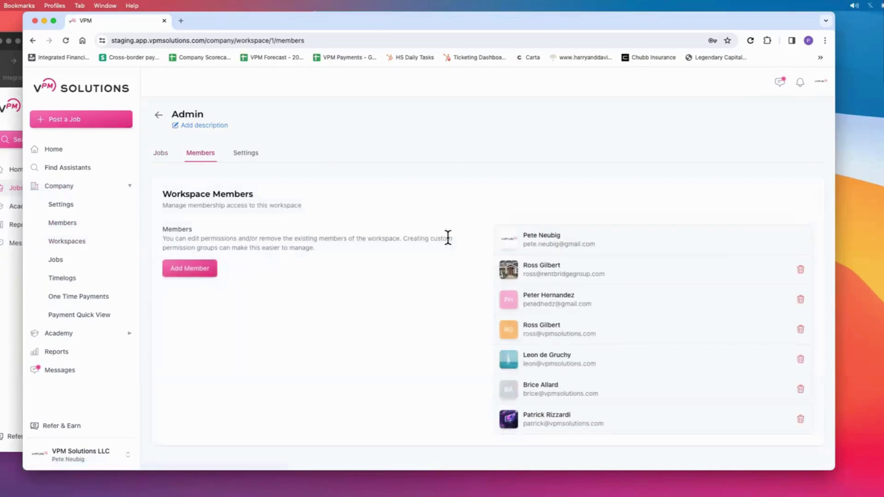
click(162, 154)
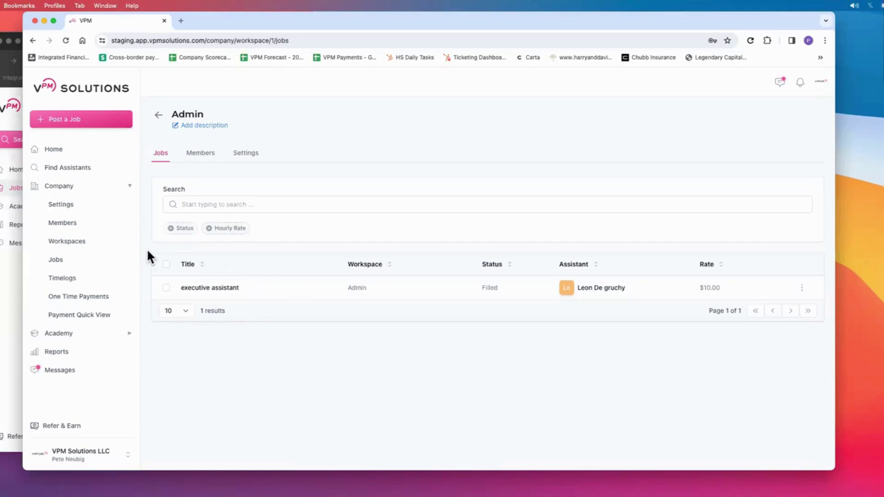
click(79, 247)
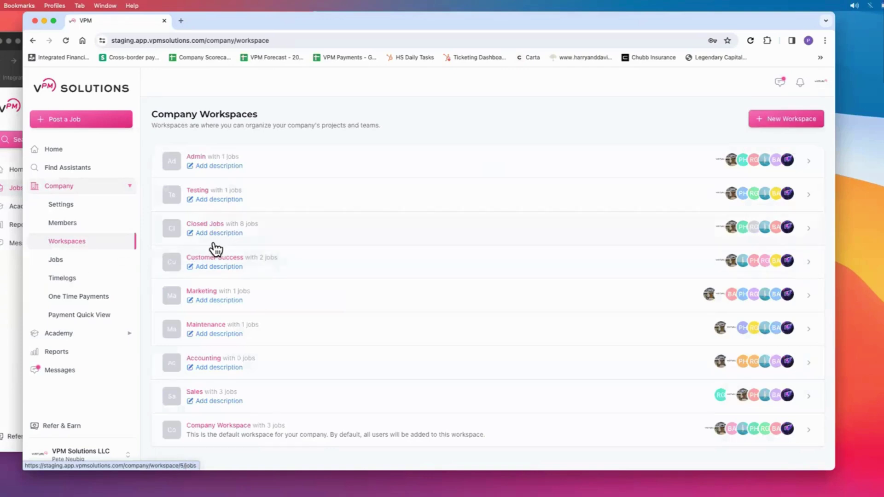
Filter the company jobs by Filled status and check the profile visibility indicator of the Customer Success Associate job
click(56, 261)
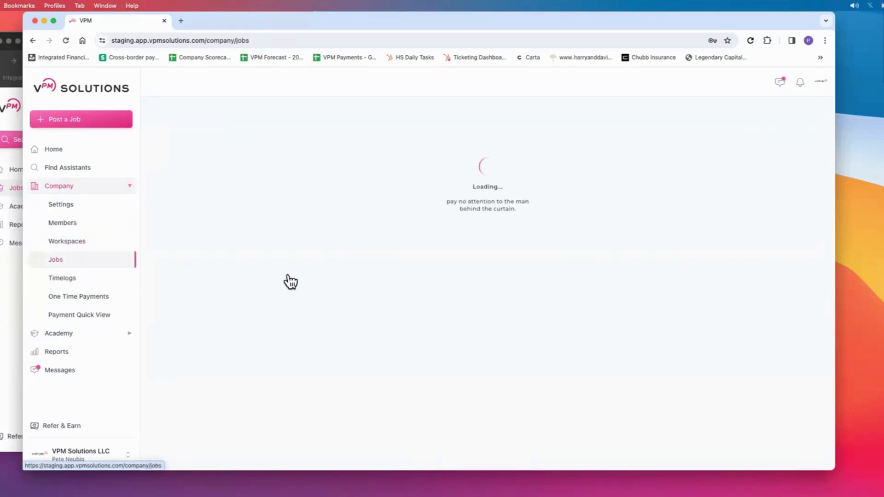
scroll(365, 289, down, 2)
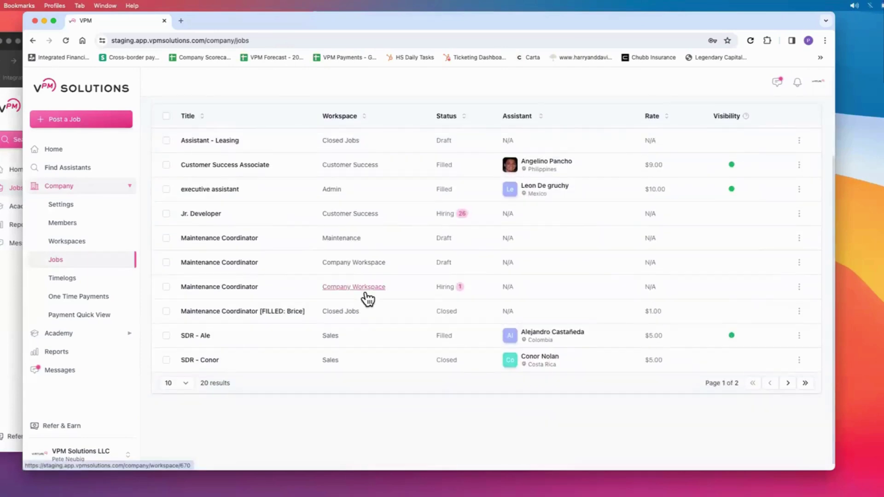
scroll(365, 289, up, 1)
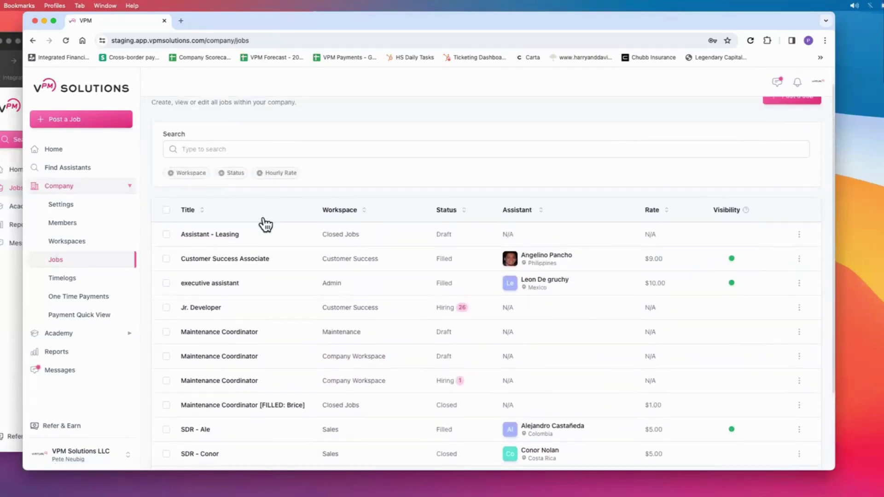
click(181, 176)
click(232, 174)
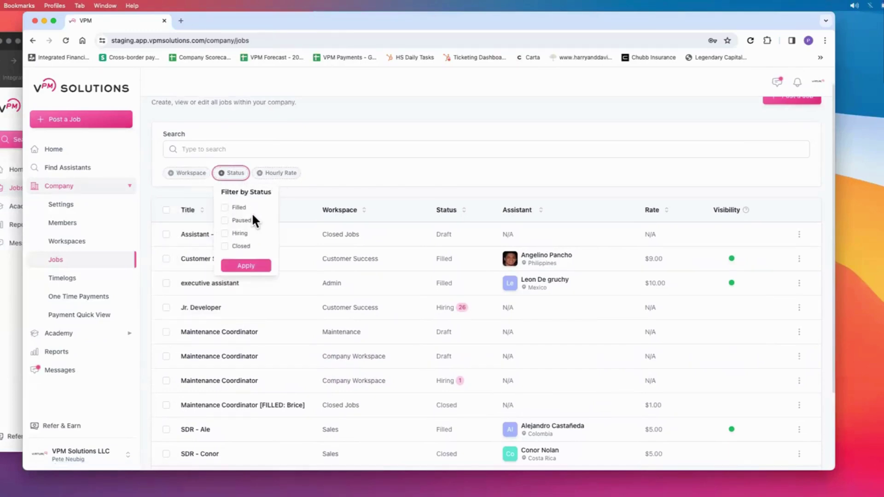
click(222, 207)
click(246, 265)
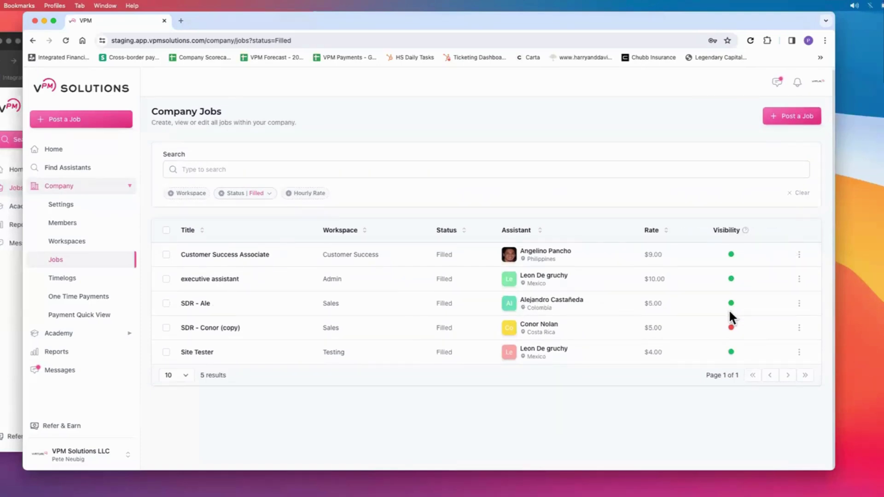
mouse_move(730, 246)
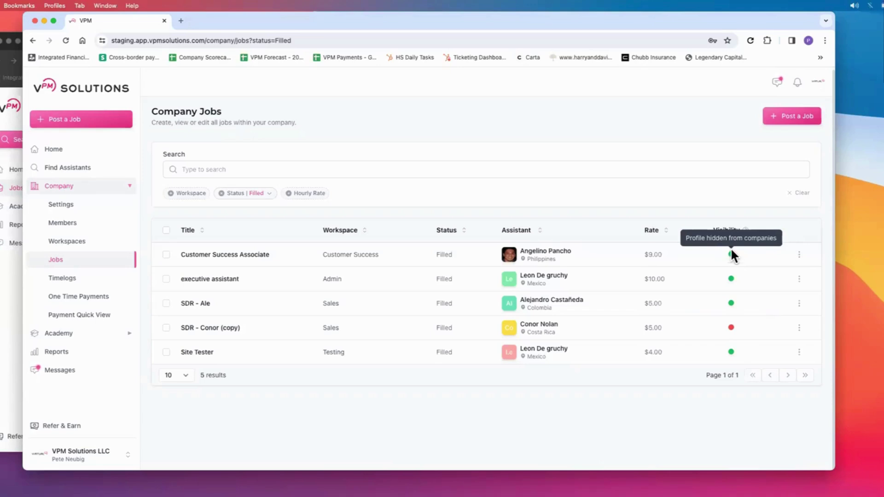
Switch to the assistant account's browser window and view the Availability option in its personal detail settings
click(0, 120)
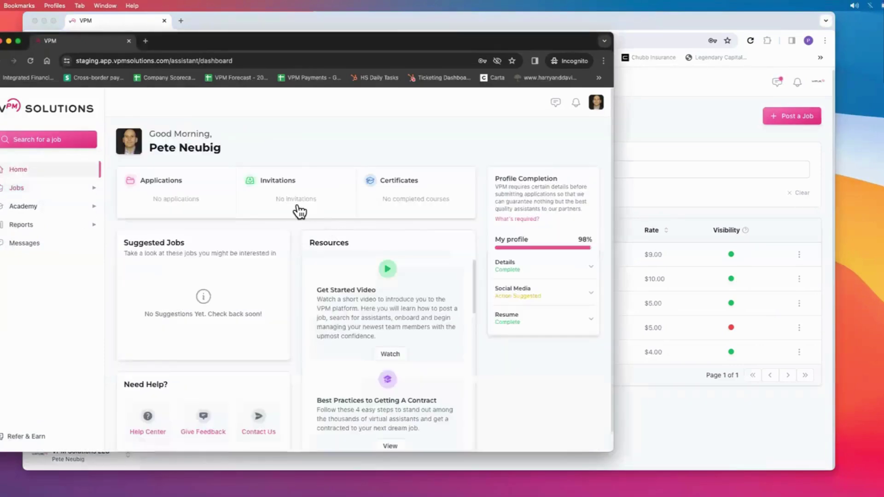
click(596, 102)
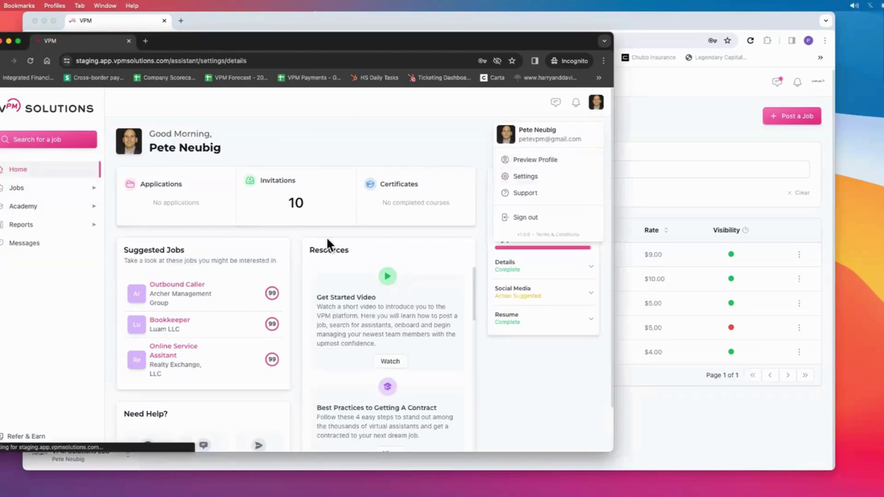
click(536, 177)
scroll(359, 322, down, 2)
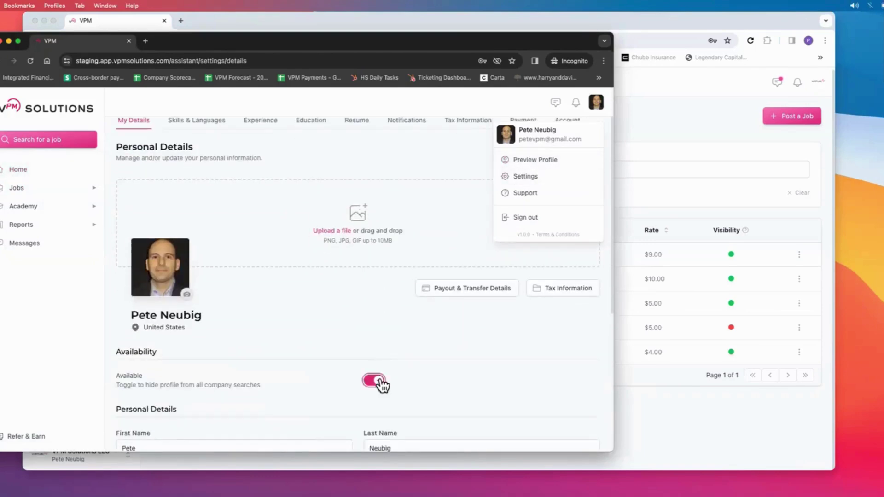
Set the assistant profile's availability to Hidden, check the job search page, and return to the dashboard
click(379, 380)
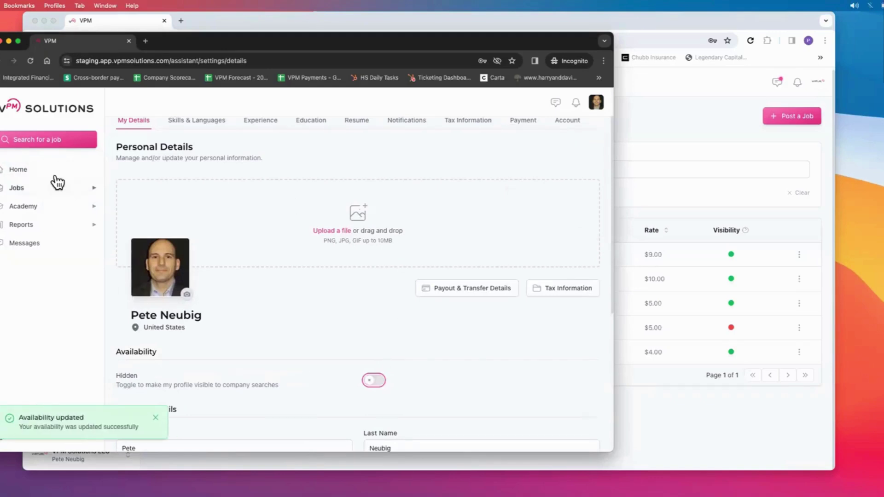
click(24, 172)
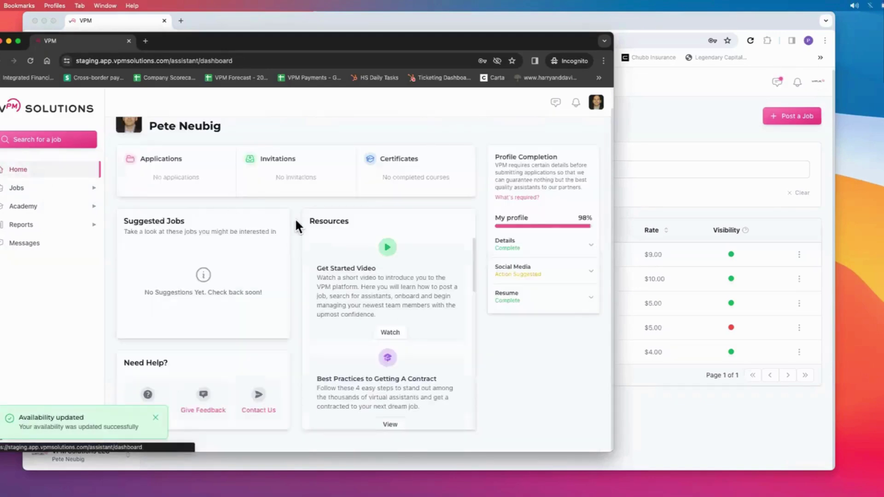
click(58, 139)
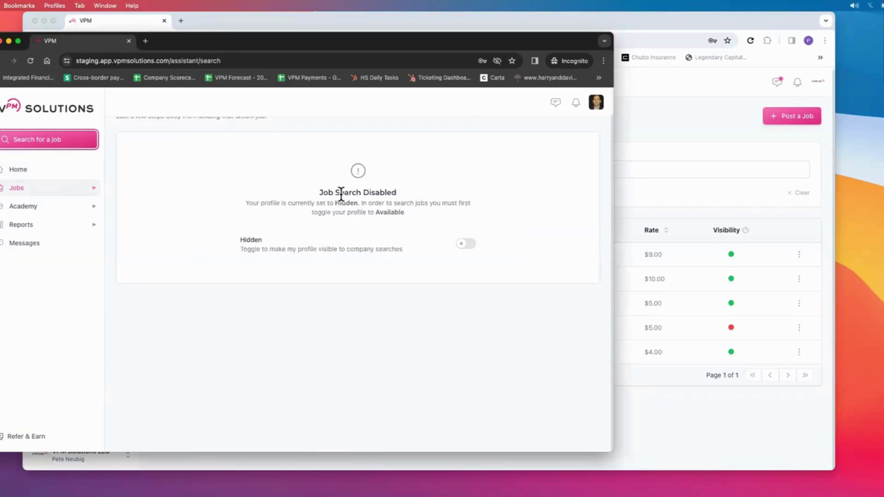
click(29, 174)
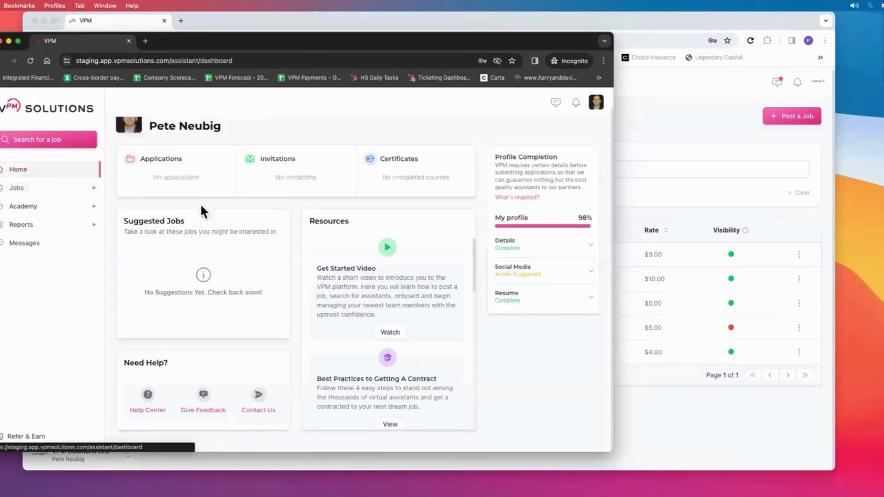
Sign out and sign in to another assistant account with its saved email address and account password
click(591, 107)
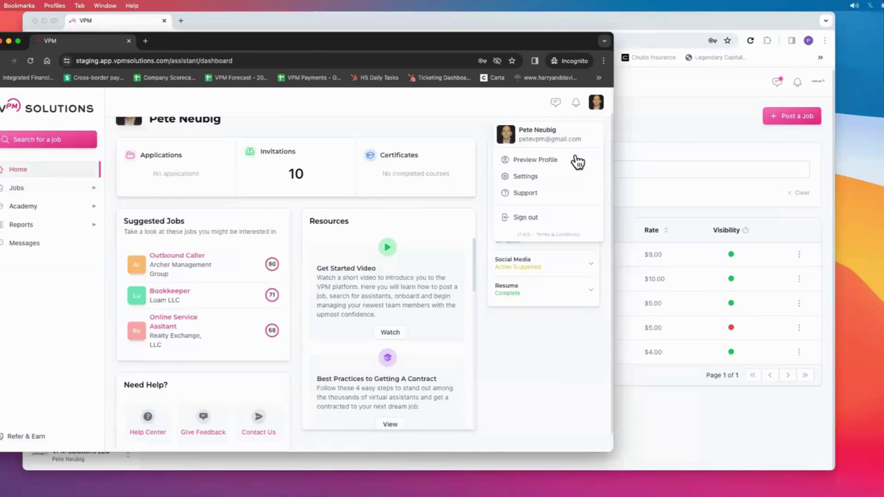
click(529, 223)
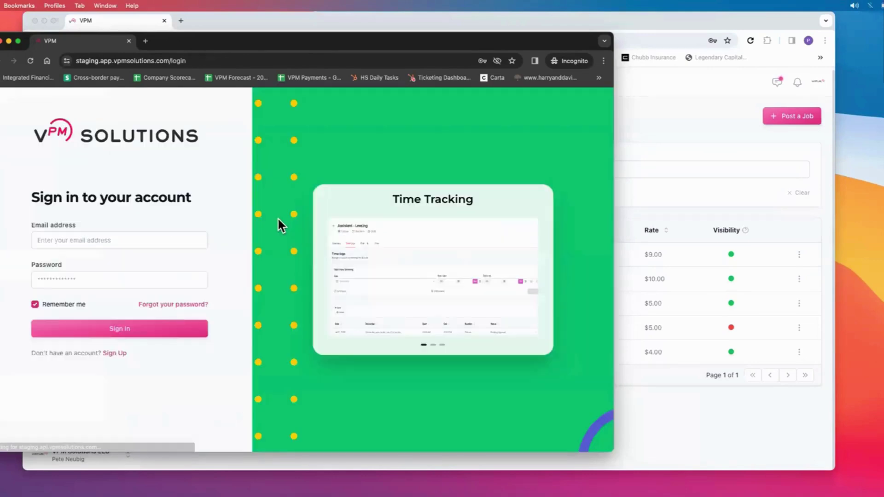
click(106, 242)
text(de)
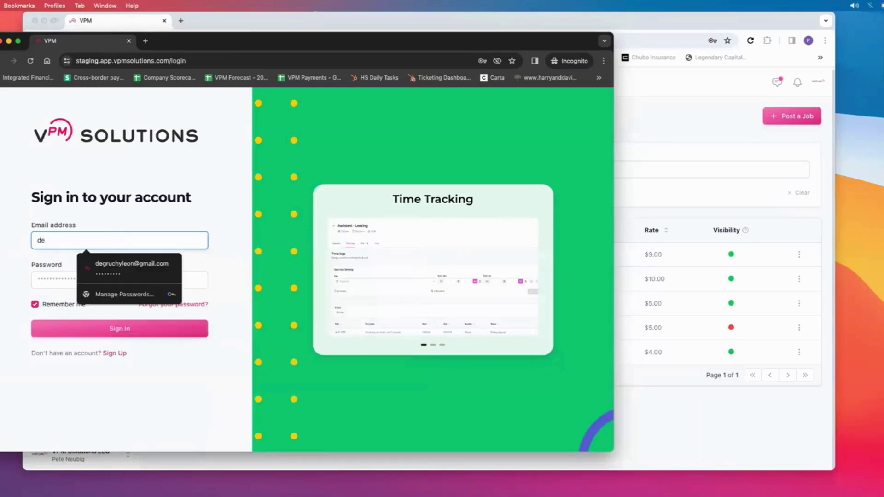
click(134, 267)
click(136, 333)
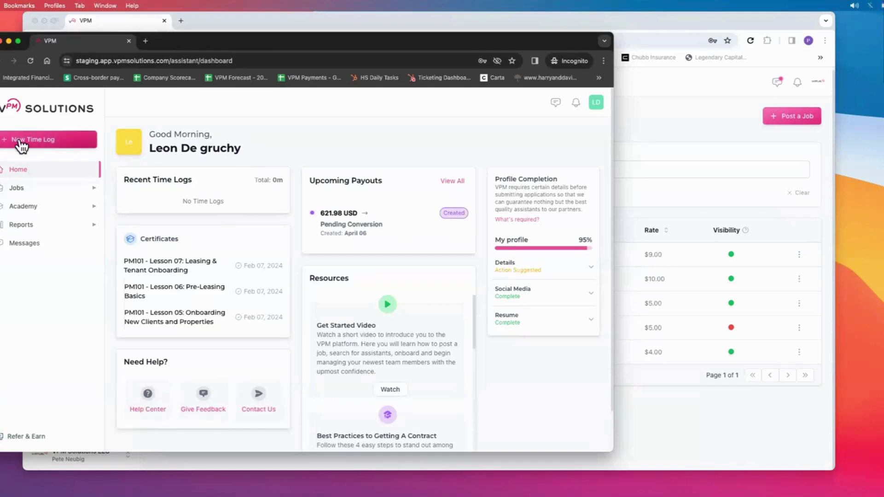
View this assistant's My Jobs list and the job search page
click(46, 141)
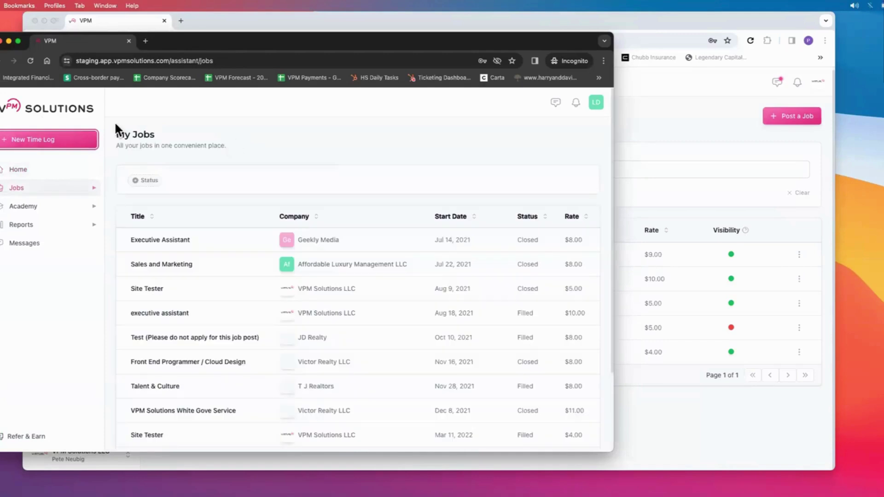
click(73, 196)
click(41, 207)
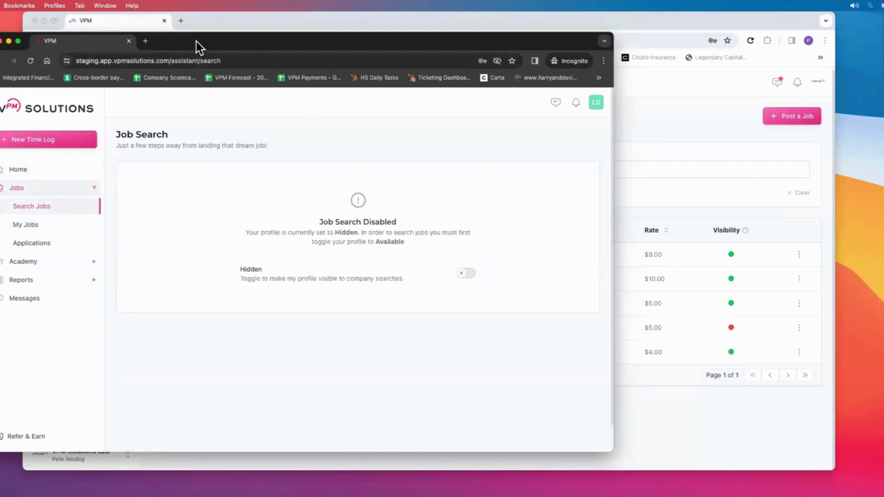
Switch to the company account's browser window and check the visibility indicators of the filled jobs
drag(197, 41, 157, 63)
click(229, 21)
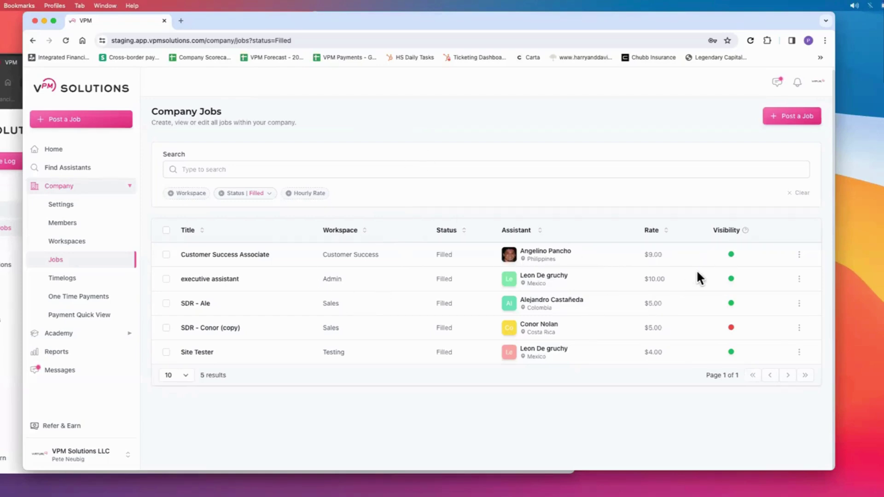
mouse_move(731, 253)
drag(277, 18, 311, 10)
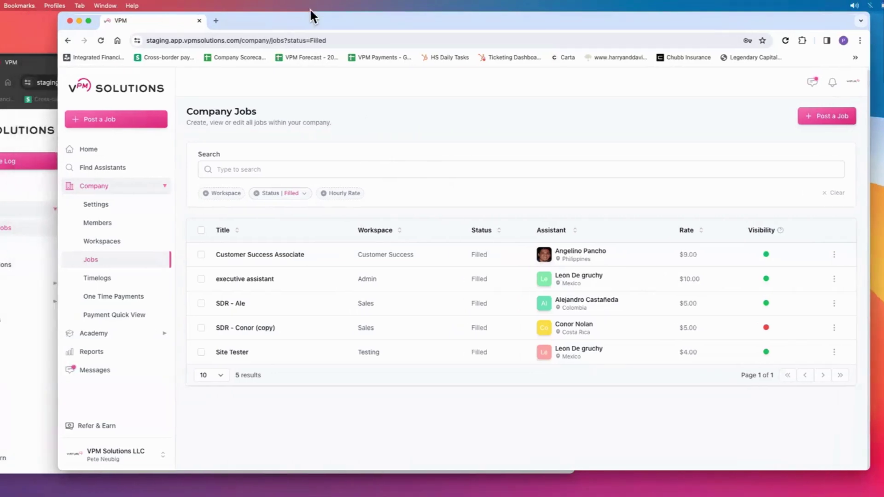
Review the company time logs, trying the selection of all logs for bulk editing and clearing it again
click(99, 279)
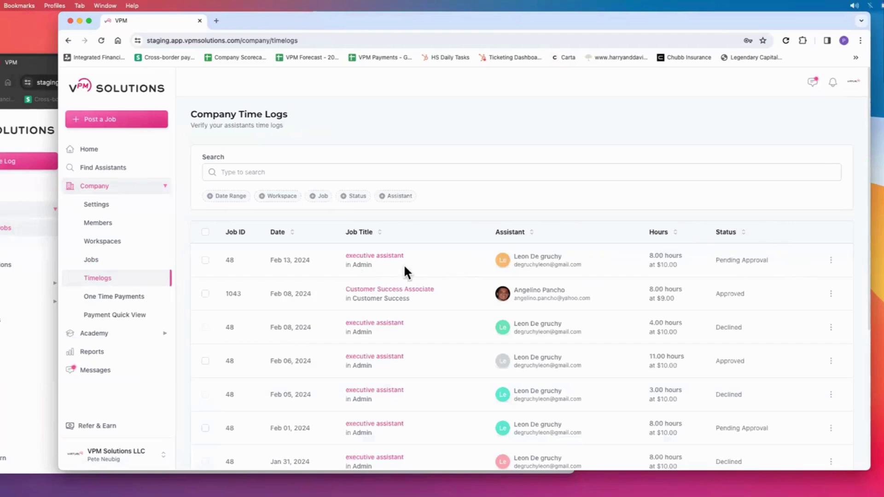
scroll(762, 304, down, 1)
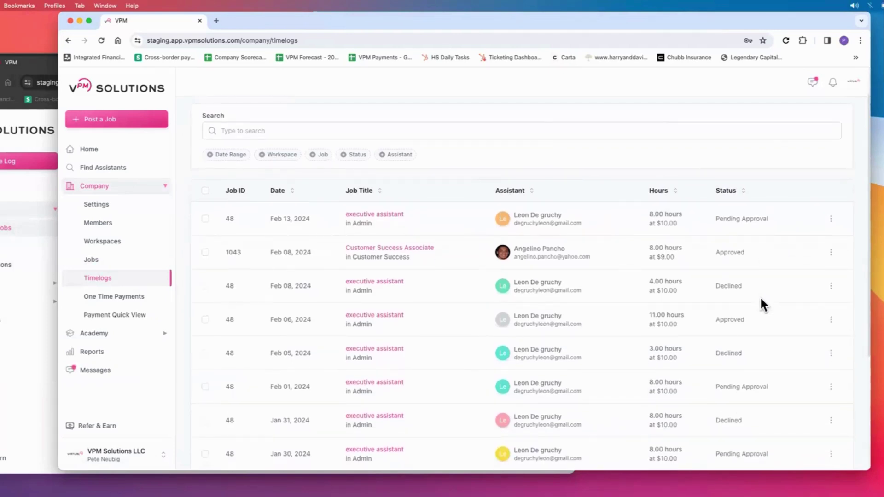
scroll(460, 258, up, 1)
click(204, 232)
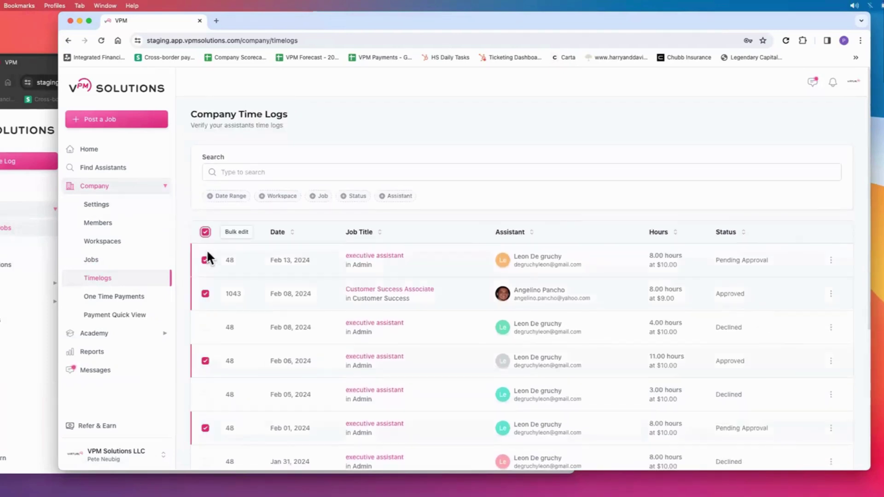
click(205, 233)
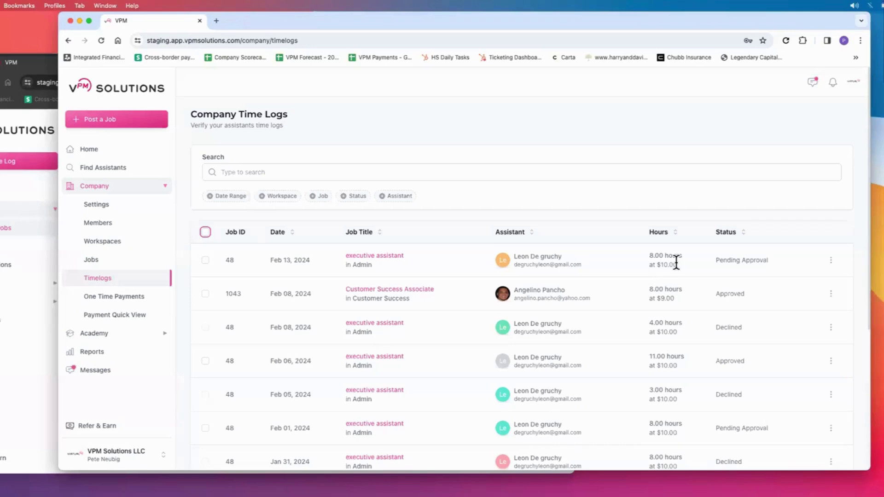
View the actions available for the Feb 13, 2024 executive assistant time log and highlight its hours and rate
click(830, 261)
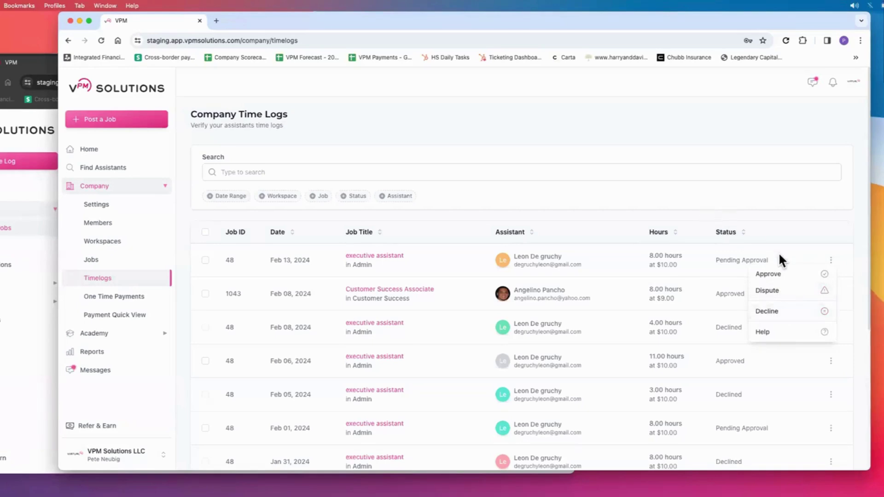
click(558, 187)
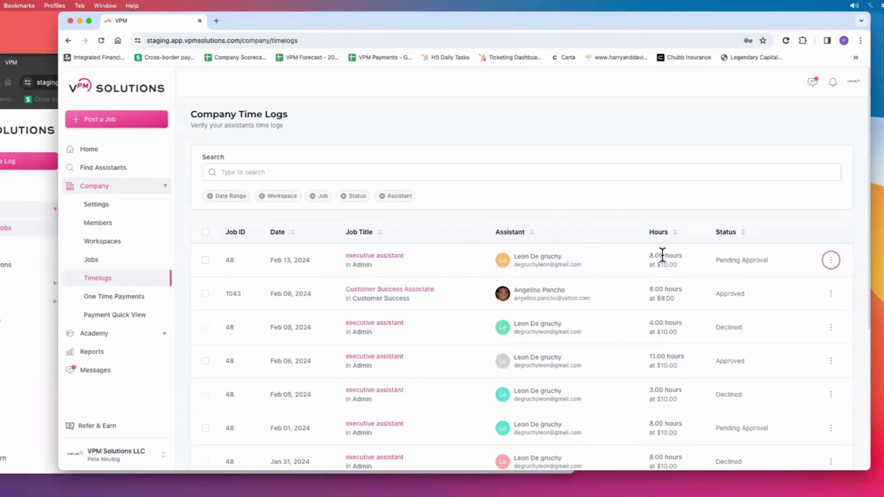
drag(636, 253, 679, 266)
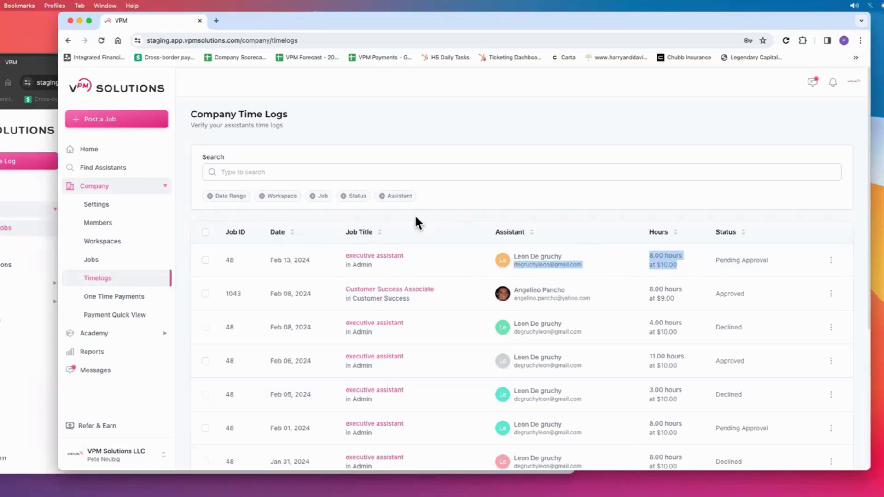
Select all jobs on the One Time Payments page and start a bulk payment for them
click(109, 299)
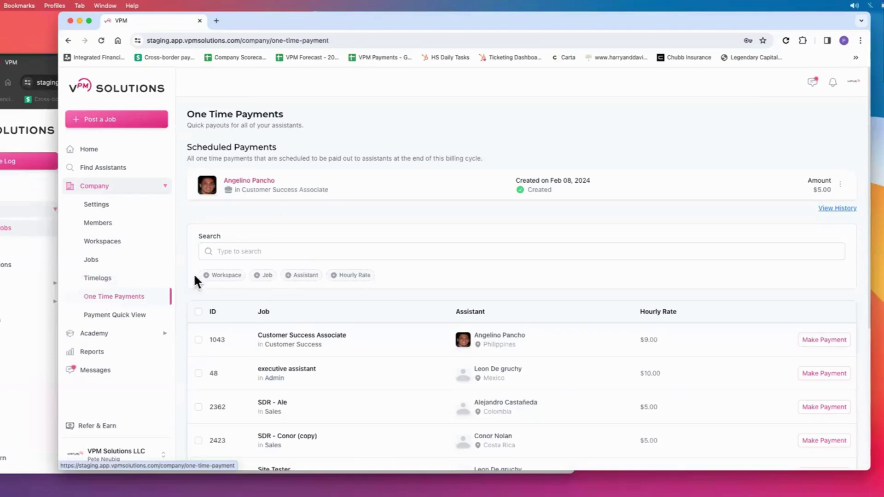
scroll(375, 236, down, 2)
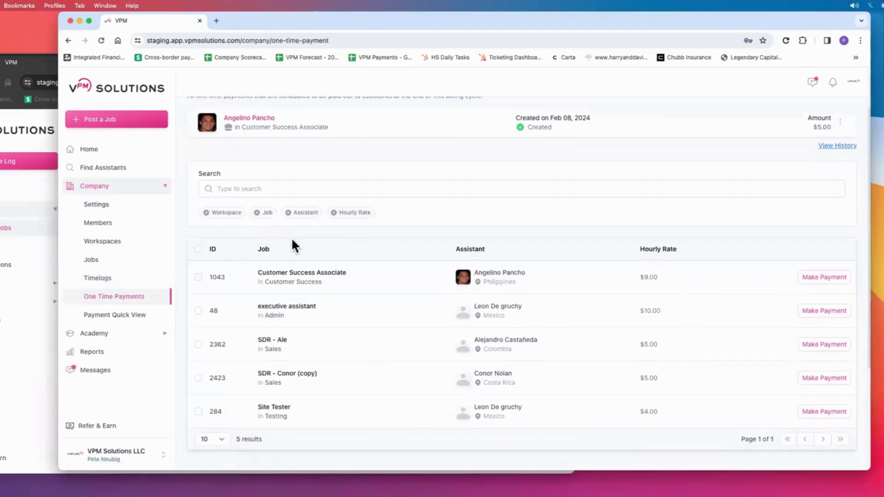
click(198, 249)
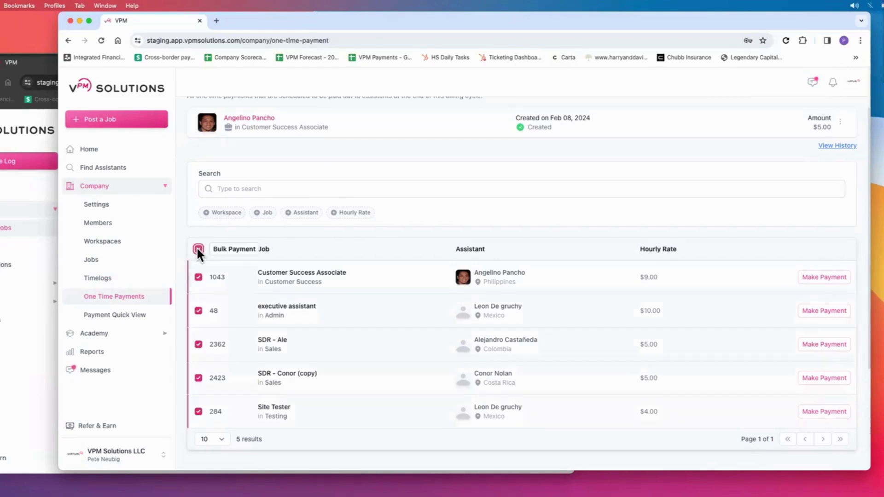
click(228, 250)
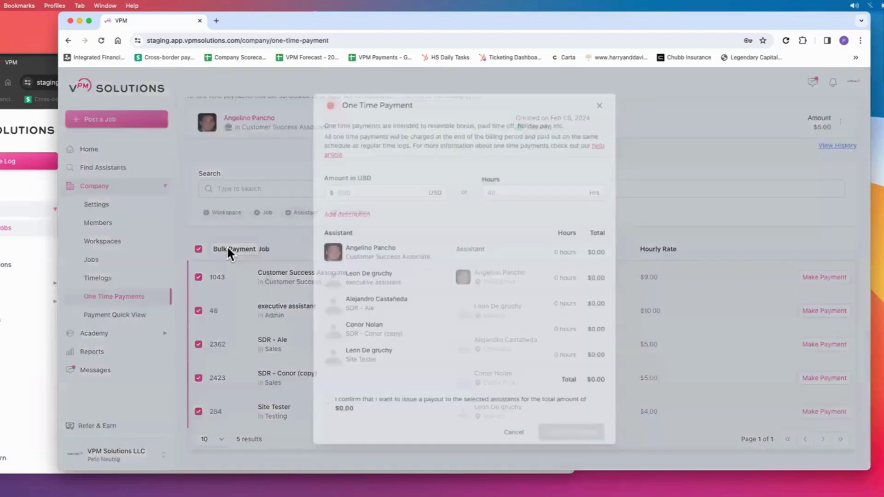
Set the bulk one time payment to 8 hours and check the hourly rates applied to the assistants
click(351, 191)
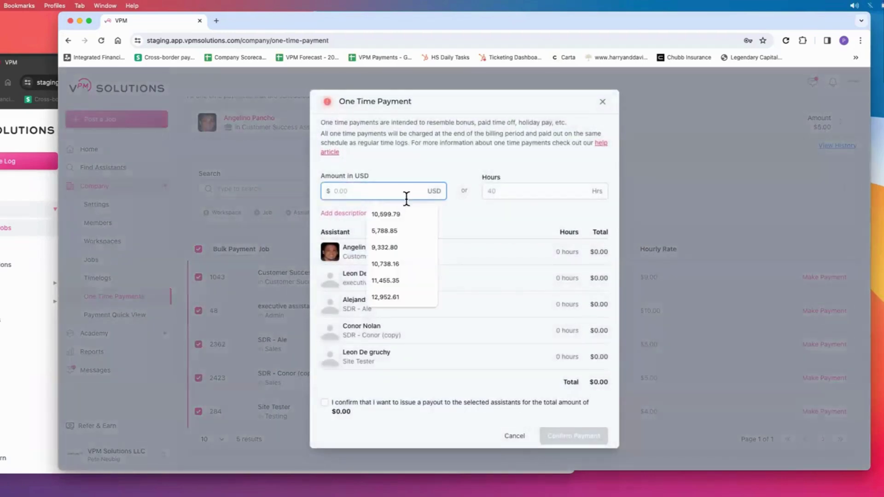
click(510, 191)
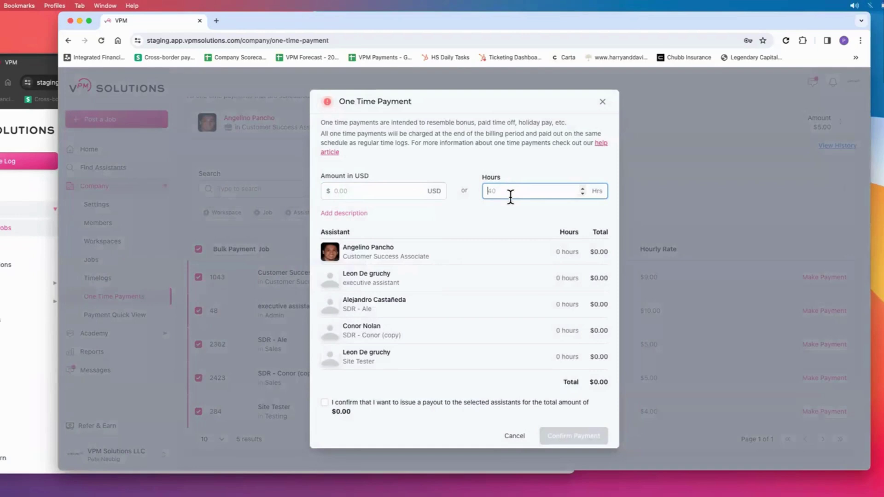
text(8)
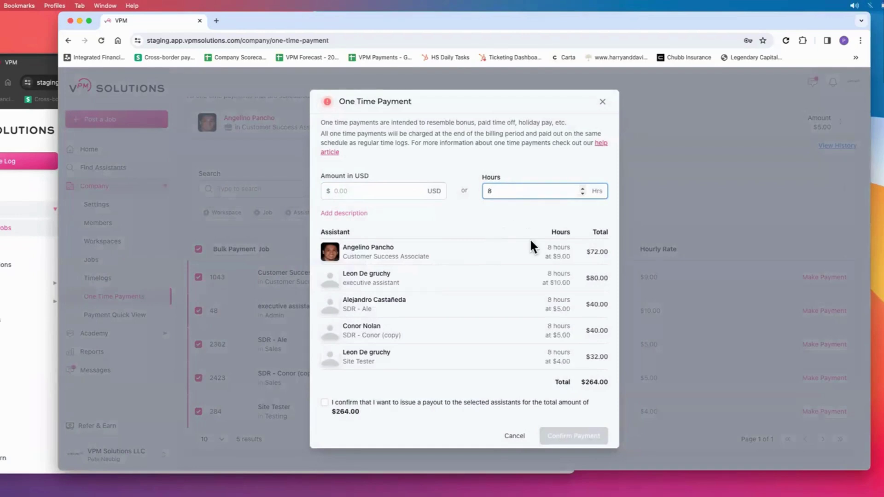
double_click(572, 306)
click(560, 283)
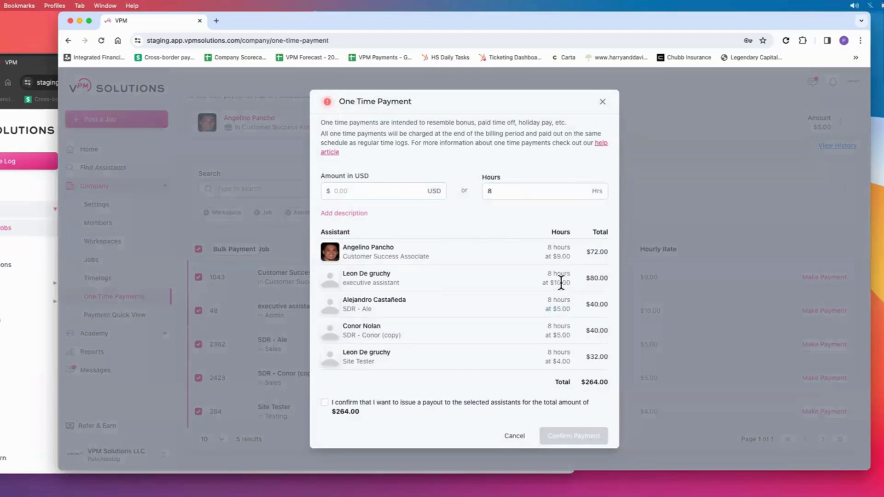
double_click(561, 256)
Keep the payment at 8 hours, accept the payout confirmation, and submit the bulk payment
click(489, 193)
text(8)
click(325, 403)
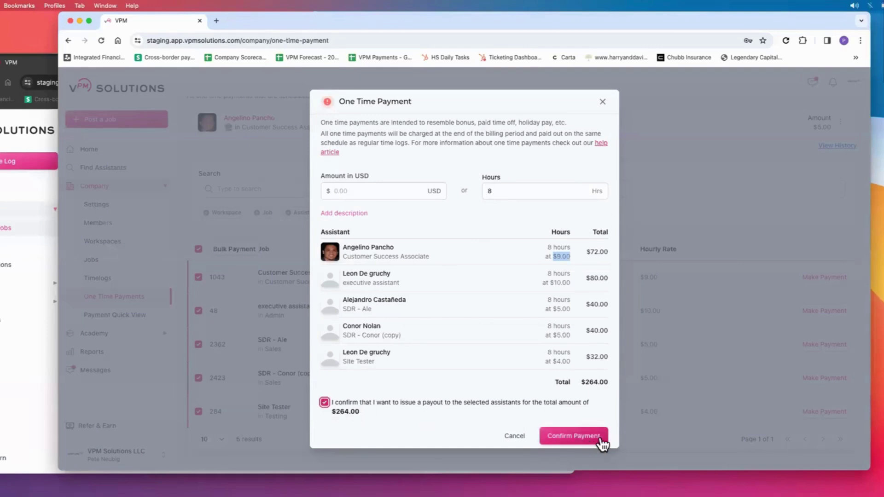
click(574, 436)
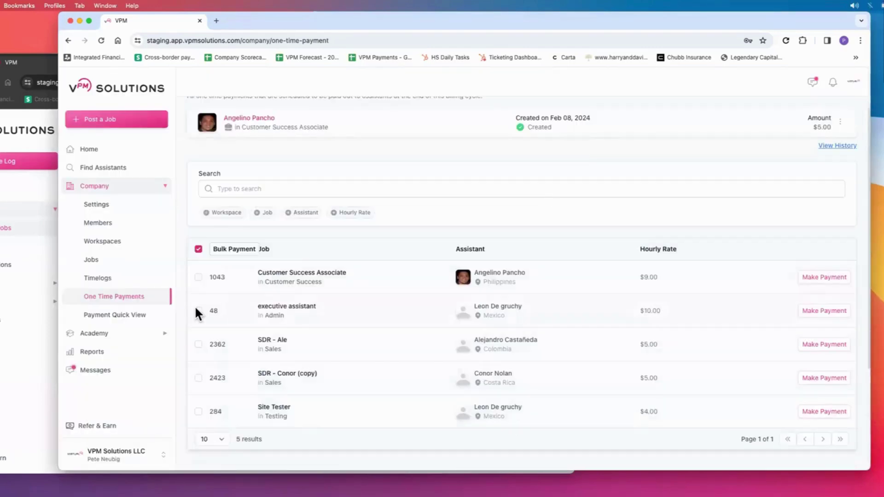
Open the Payment Quick View and show the upcoming payroll report for the Last Week billing period
click(108, 317)
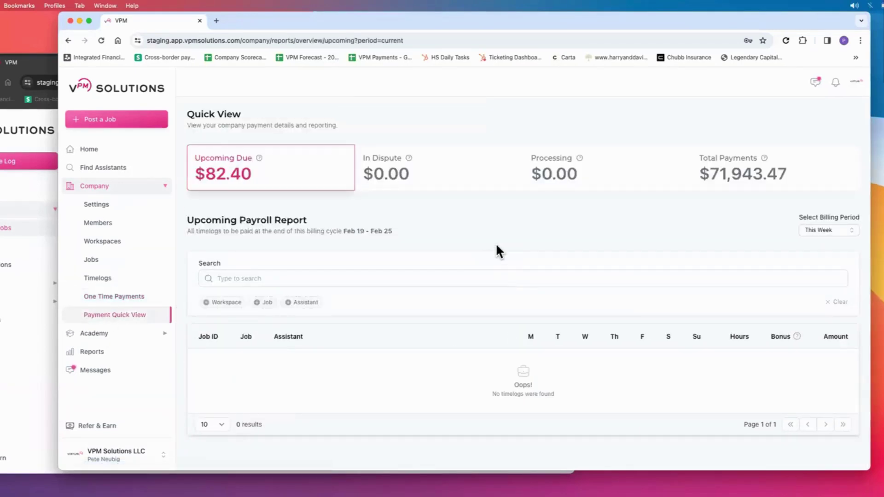
click(827, 227)
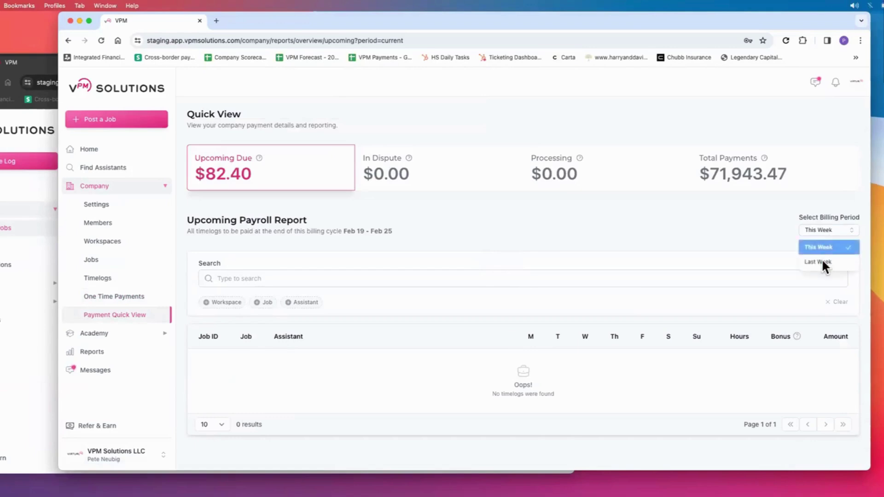
click(818, 261)
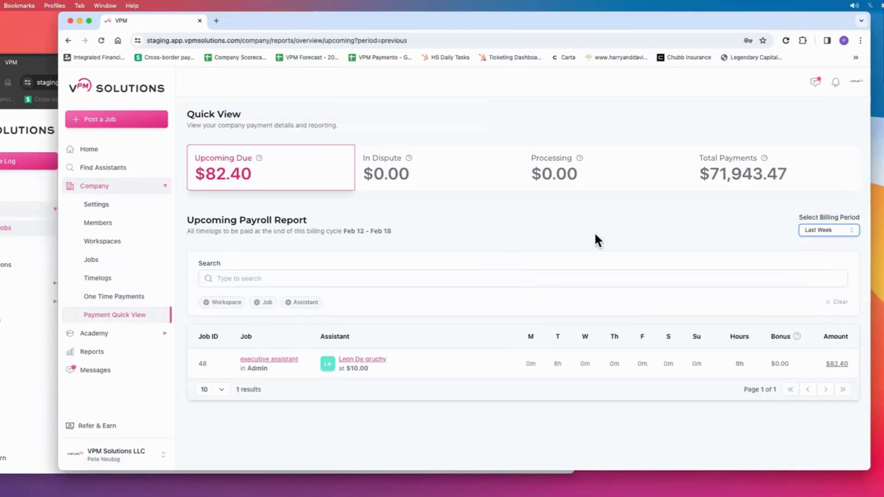
drag(727, 18, 691, 16)
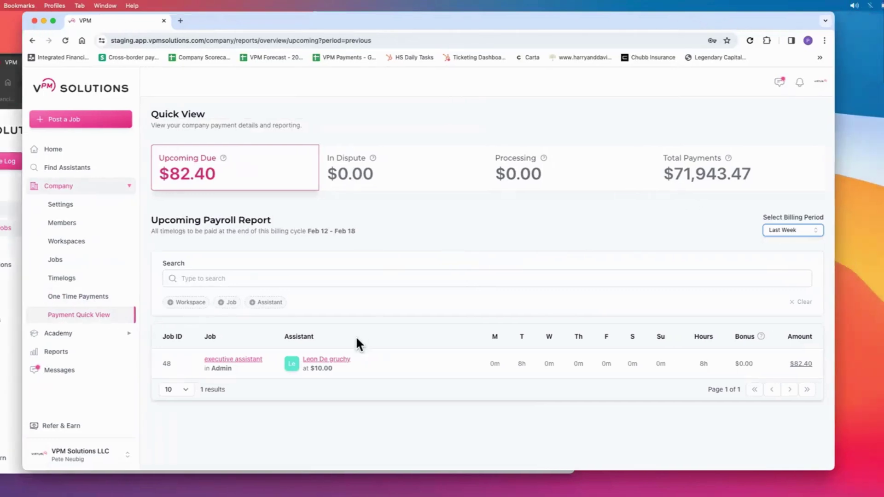
View the daily breakdown behind the executive assistant job's payroll amount and close it
click(800, 364)
scroll(500, 267, down, 3)
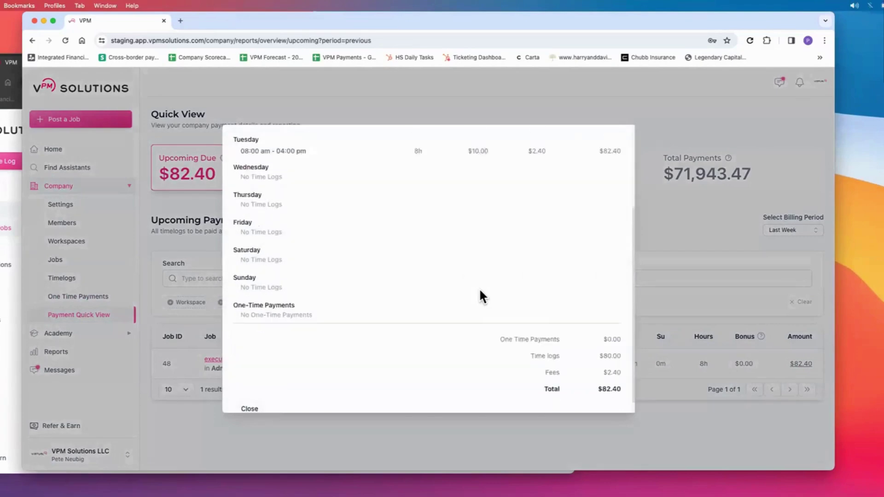
scroll(479, 290, up, 3)
click(615, 142)
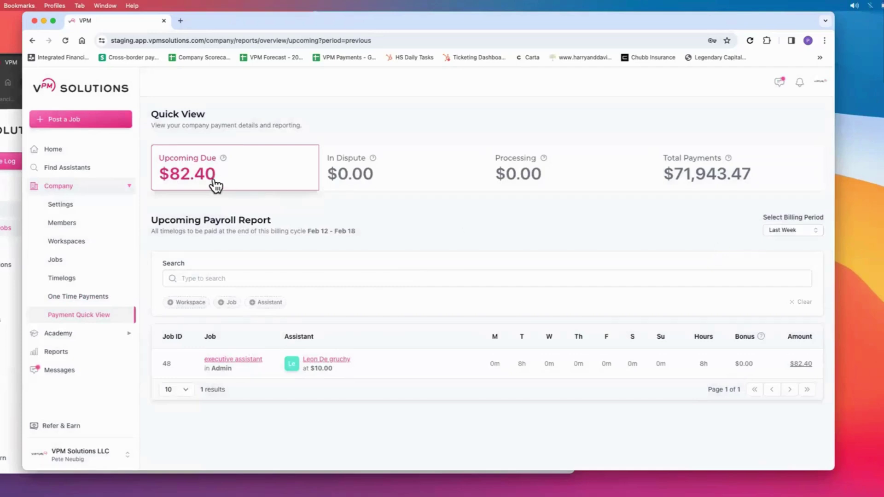
Go through the Upcoming Due and Processing figures in Quick View and show the Total Payments report
click(213, 183)
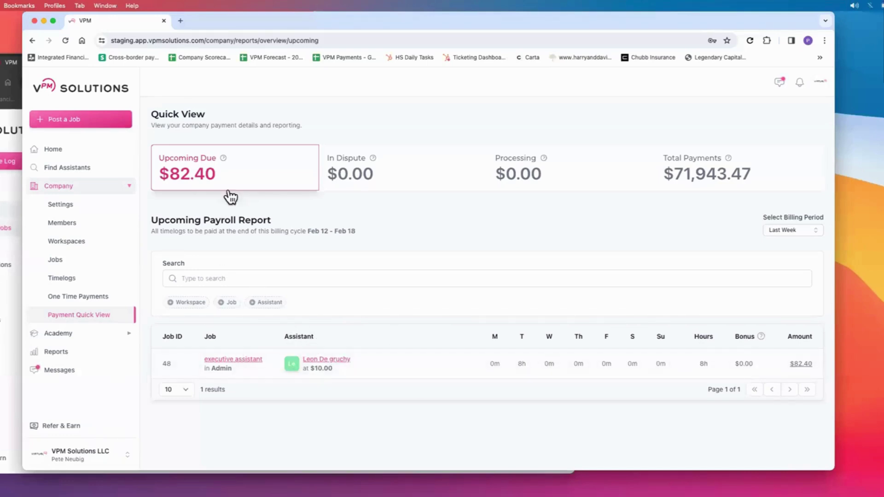
click(533, 174)
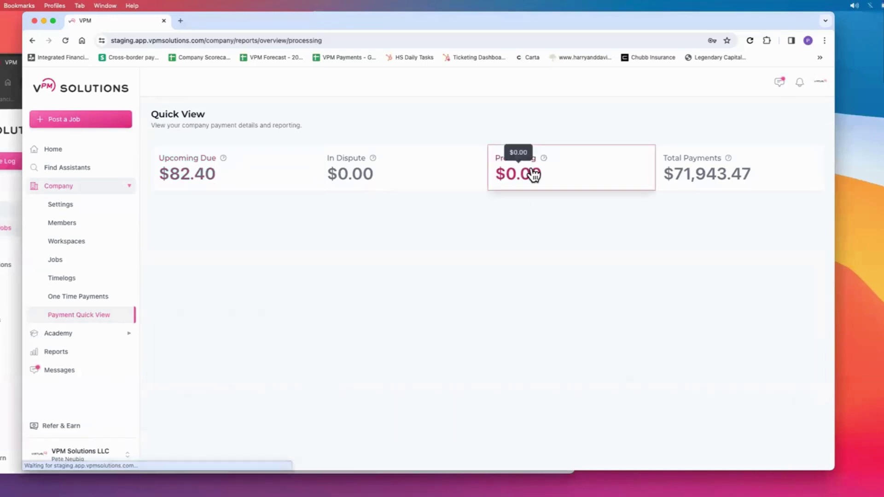
click(690, 179)
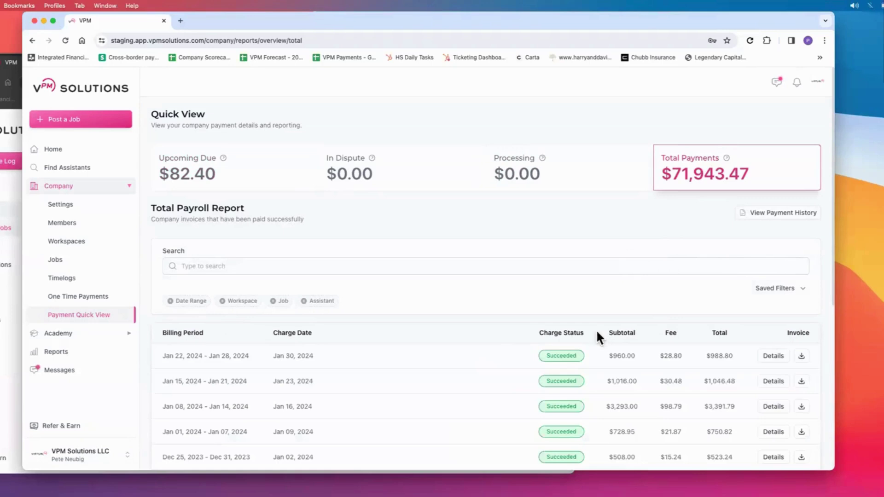
View the invoice details for the Jan 22 to Jan 28, 2024 billing period, check each transfer status explanation, and close them
click(779, 357)
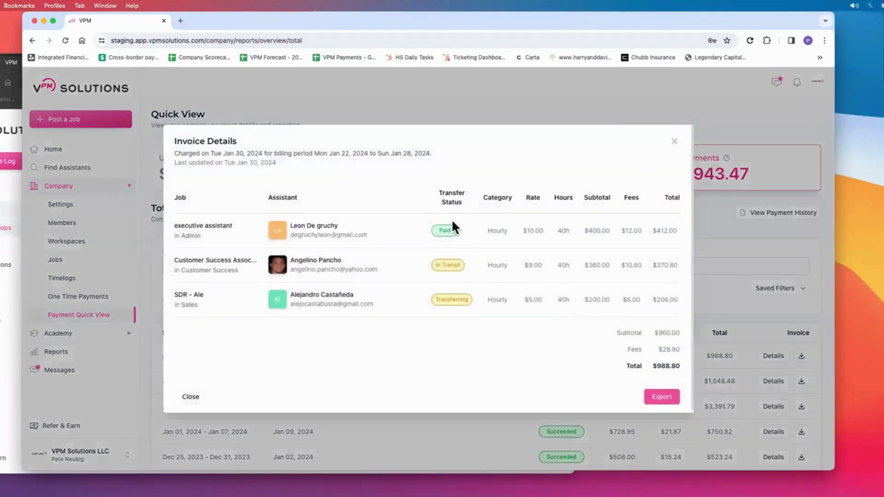
mouse_move(453, 266)
mouse_move(455, 299)
mouse_move(448, 231)
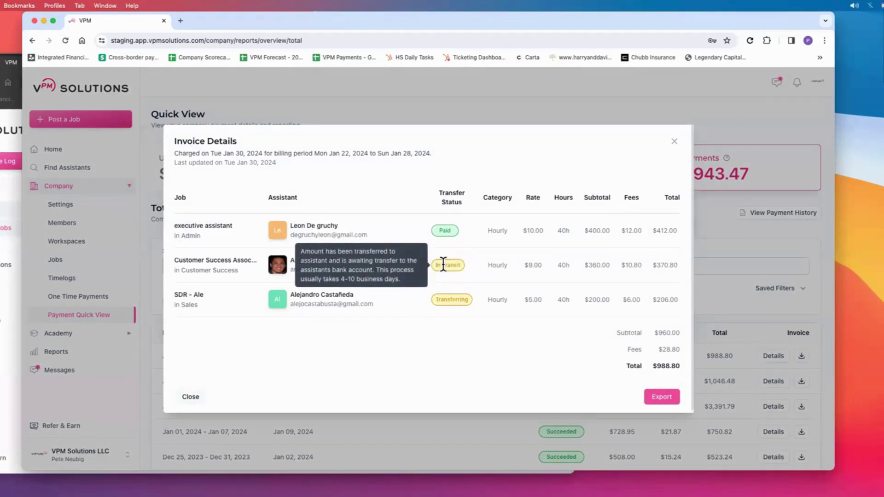
mouse_move(446, 294)
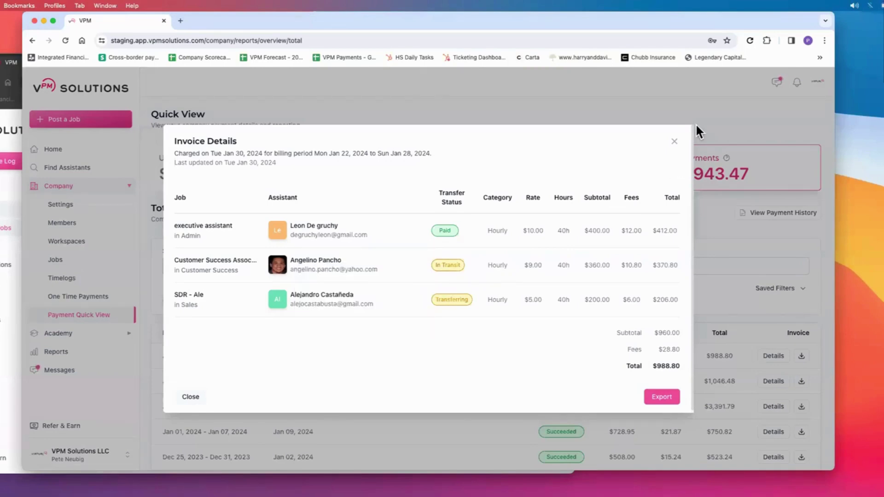
click(675, 143)
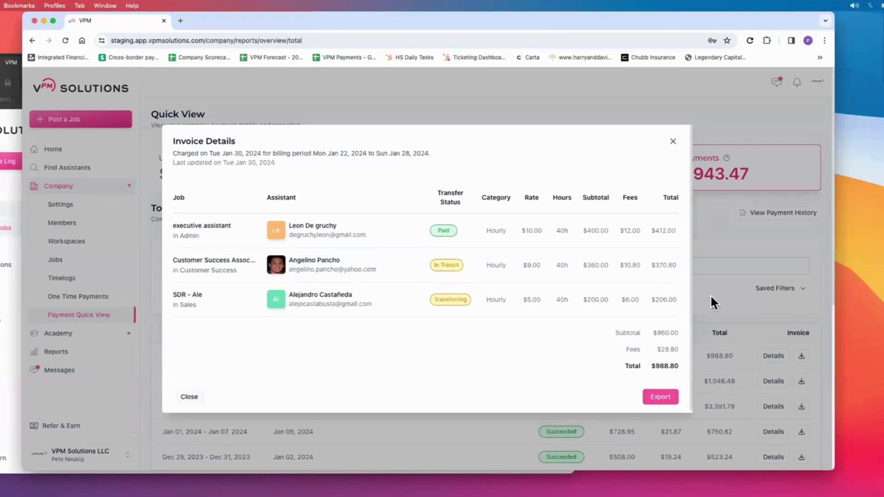
Show the CSV and PDF export options for the Jan 22 to Jan 28, 2024 invoice and dismiss them
click(802, 357)
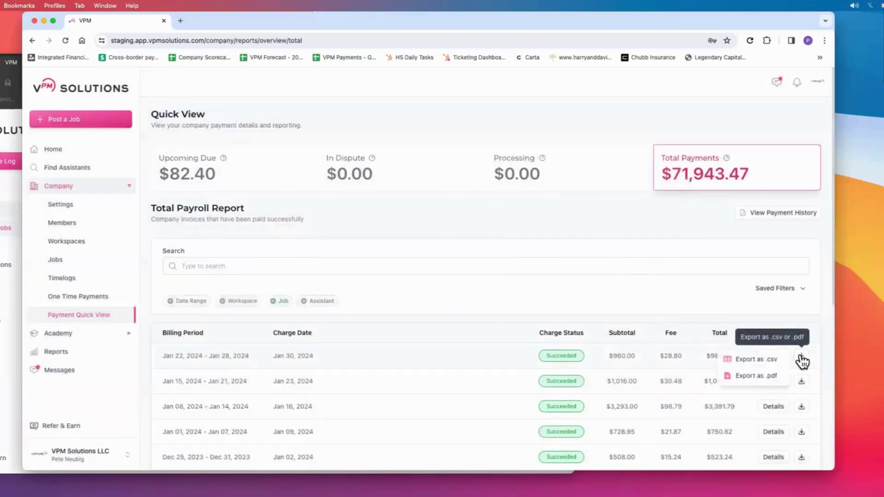
click(751, 360)
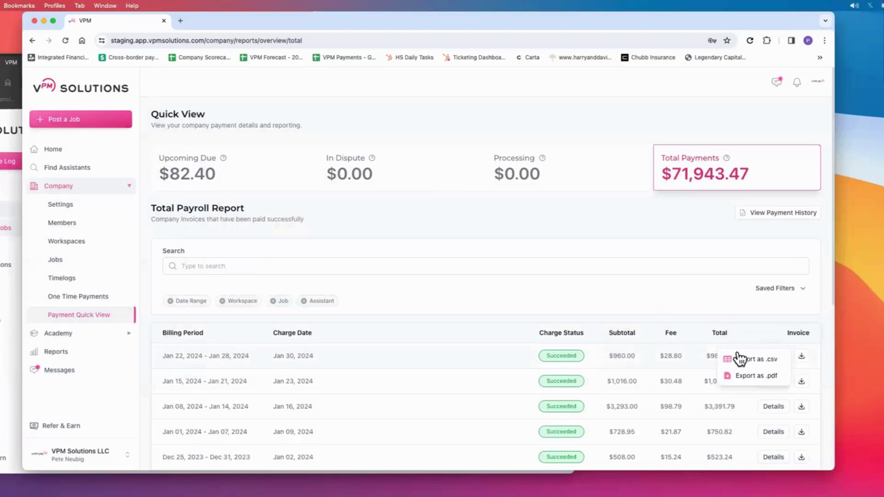
click(654, 286)
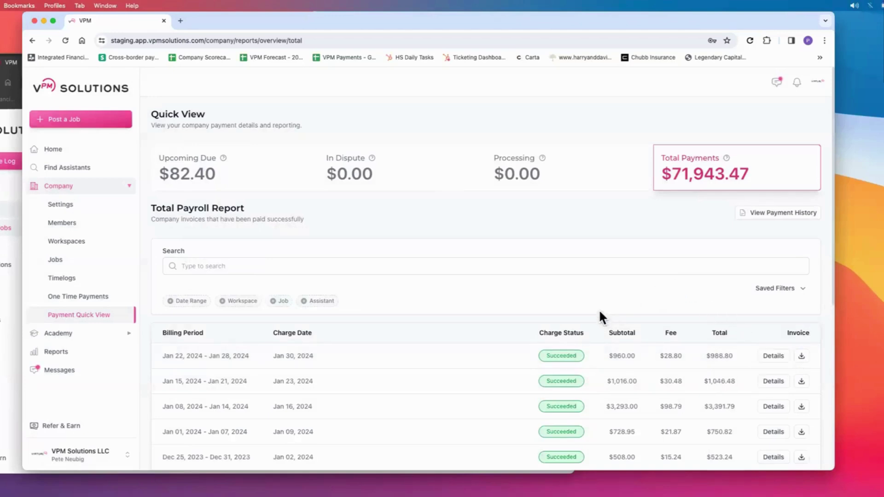
Open the payment history from the Total Payroll Report and look through the itemized company bills
click(761, 214)
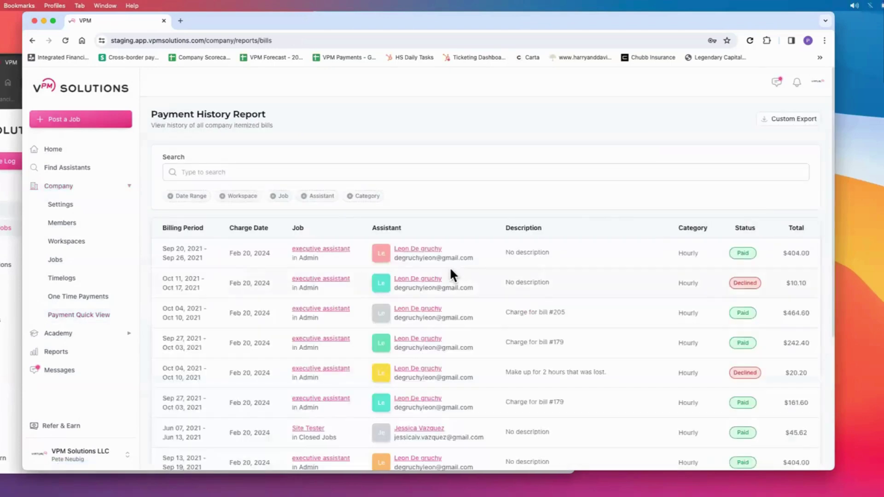
scroll(416, 282, down, 3)
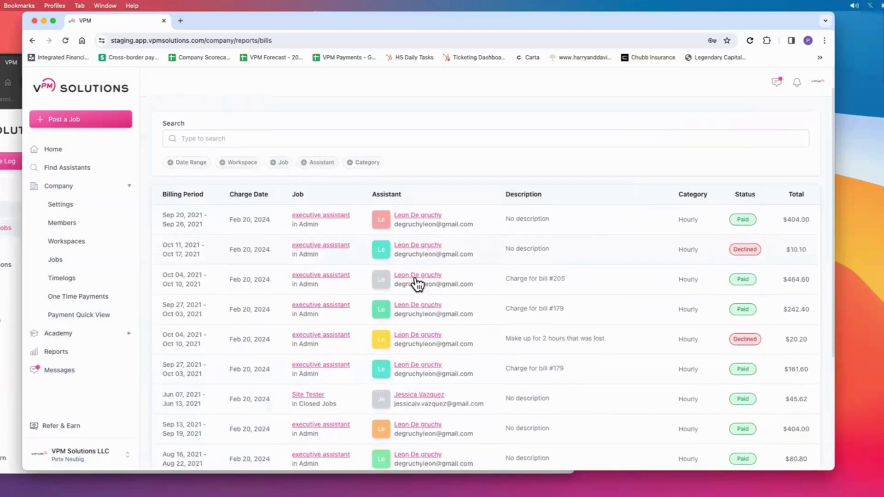
scroll(341, 254, up, 3)
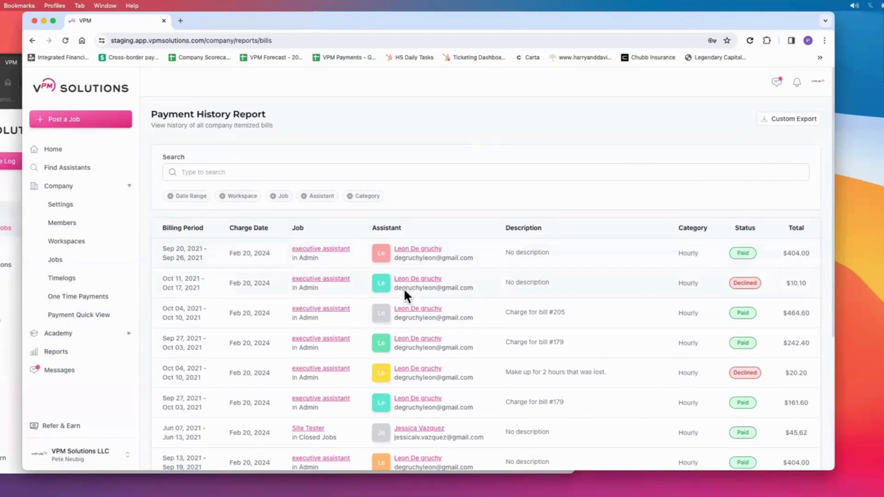
scroll(405, 289, down, 2)
scroll(229, 207, up, 1)
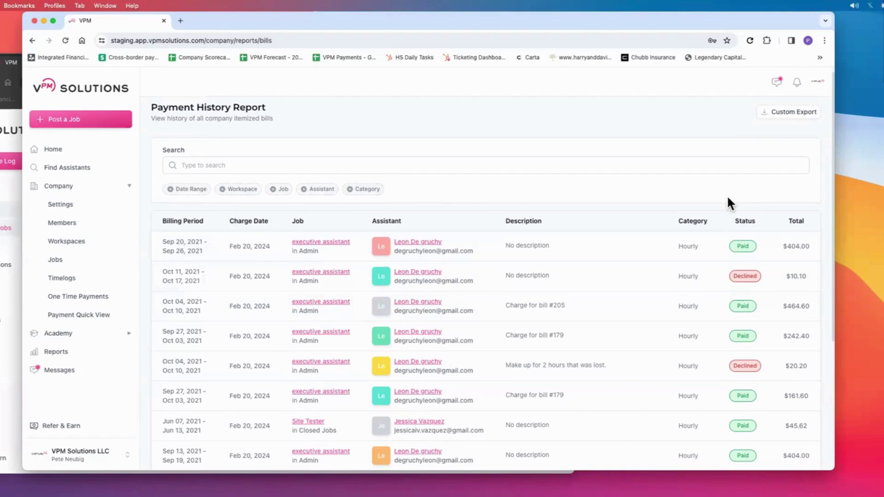
scroll(621, 207, down, 3)
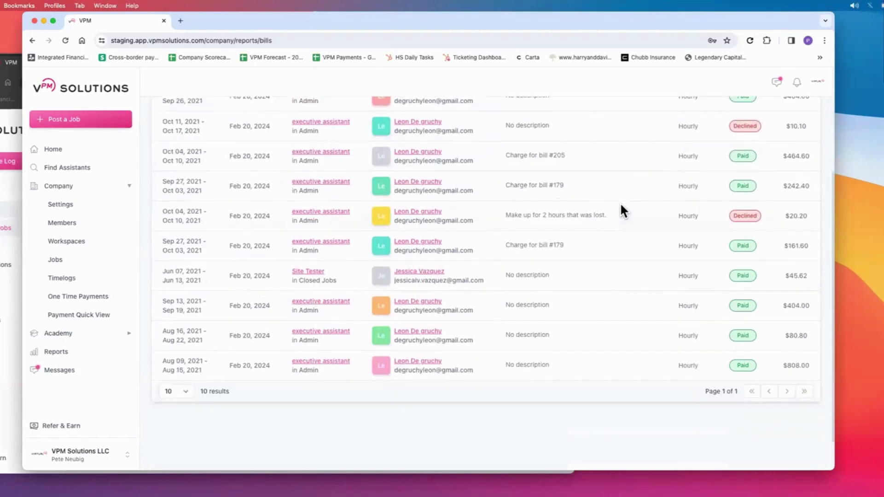
scroll(624, 190, up, 3)
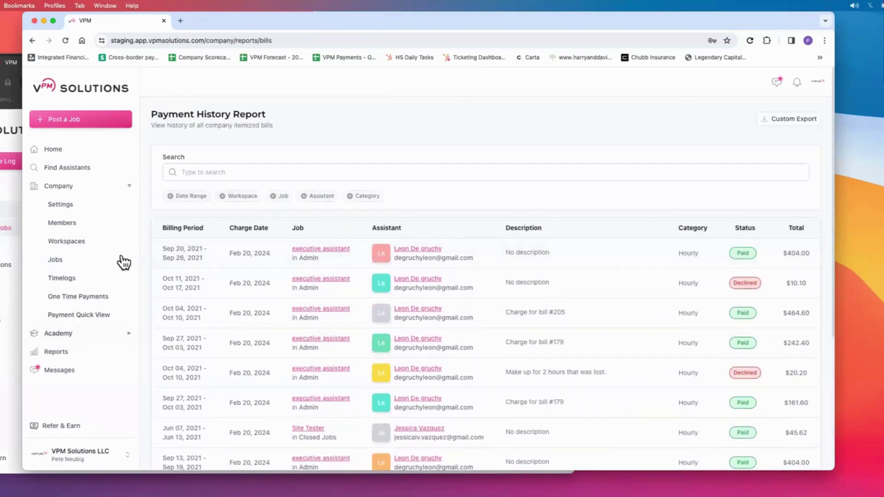
Open the Custom Payment History report from Company Reporting and look through its bills
click(62, 353)
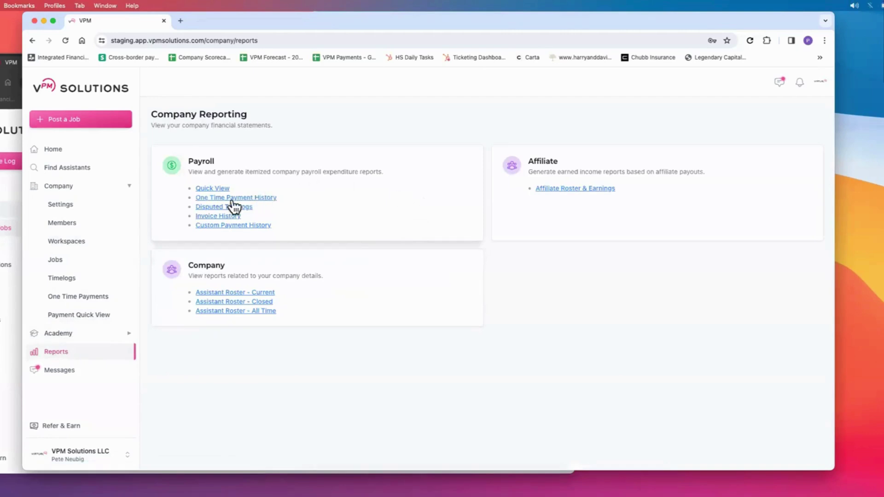
click(242, 231)
scroll(533, 256, down, 3)
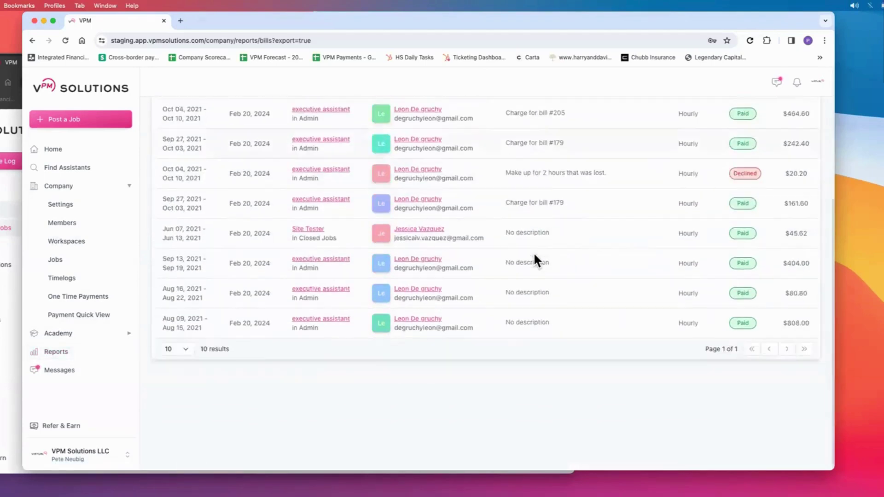
scroll(533, 252, up, 5)
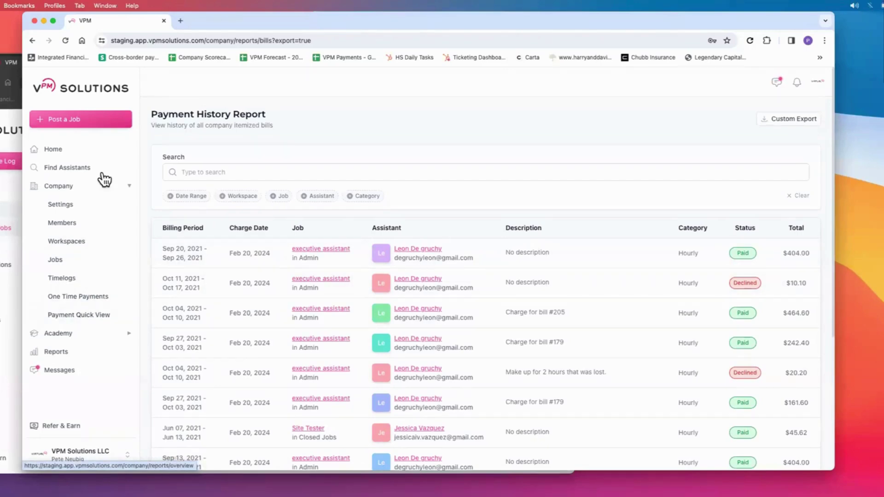
Return to Company Reporting by way of the home dashboard and view the current assistant roster
click(53, 150)
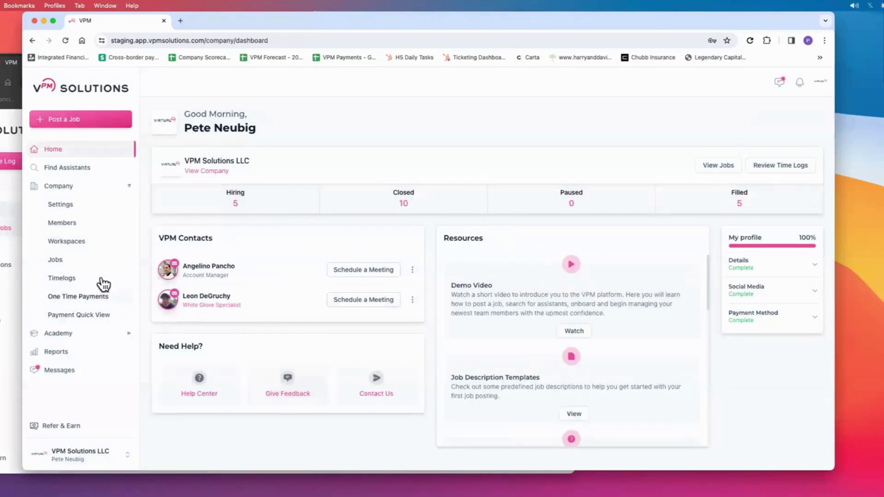
click(59, 354)
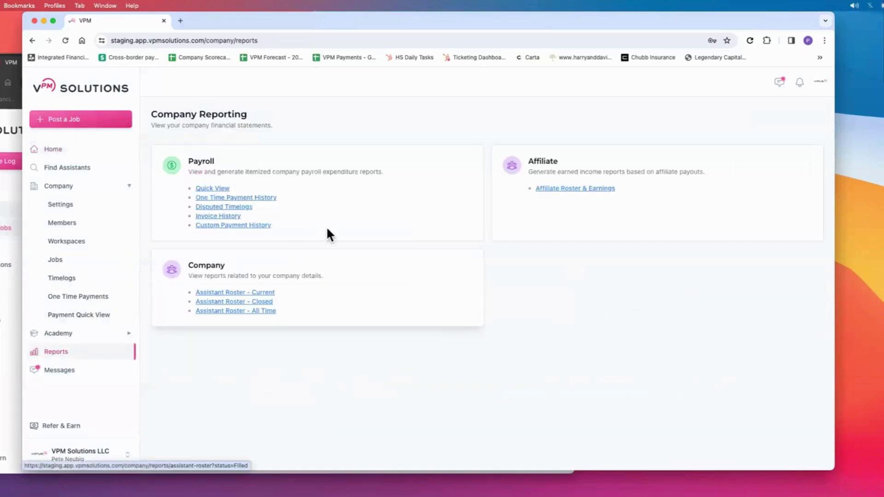
click(228, 294)
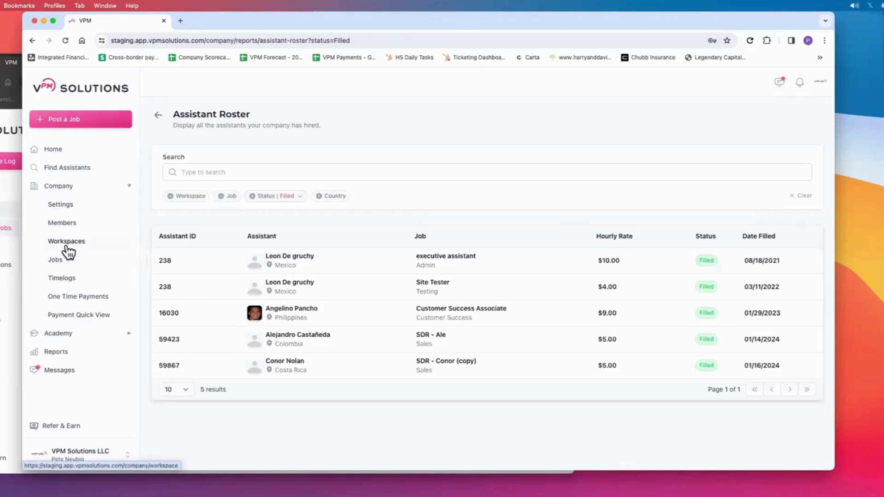
Open the Jr. Developer job's applications and widen the browser window to review the applicants across the hiring stages
click(57, 260)
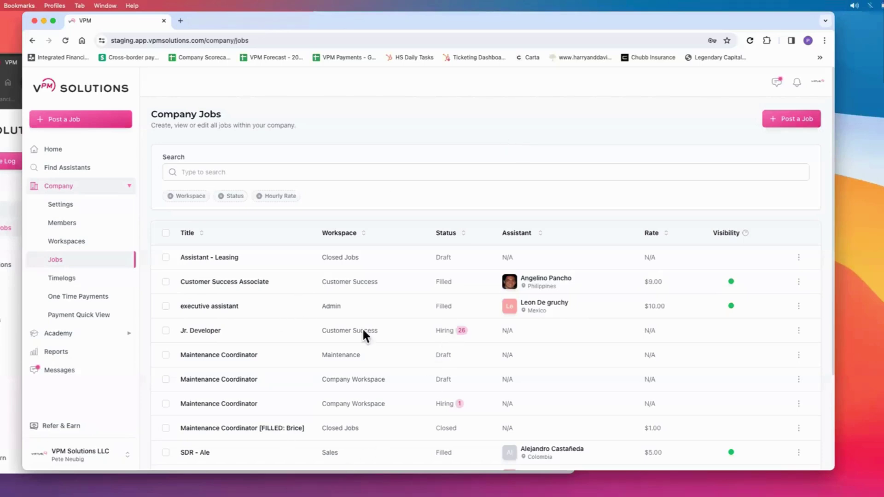
click(200, 333)
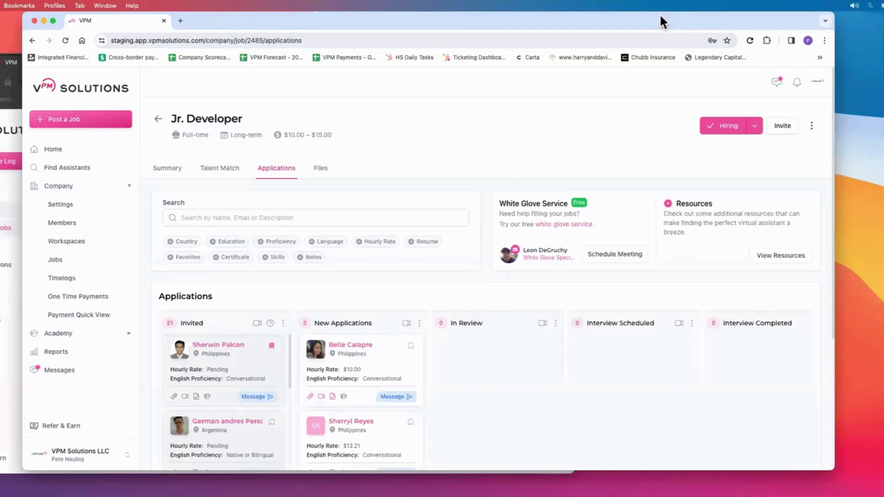
drag(660, 16, 590, 5)
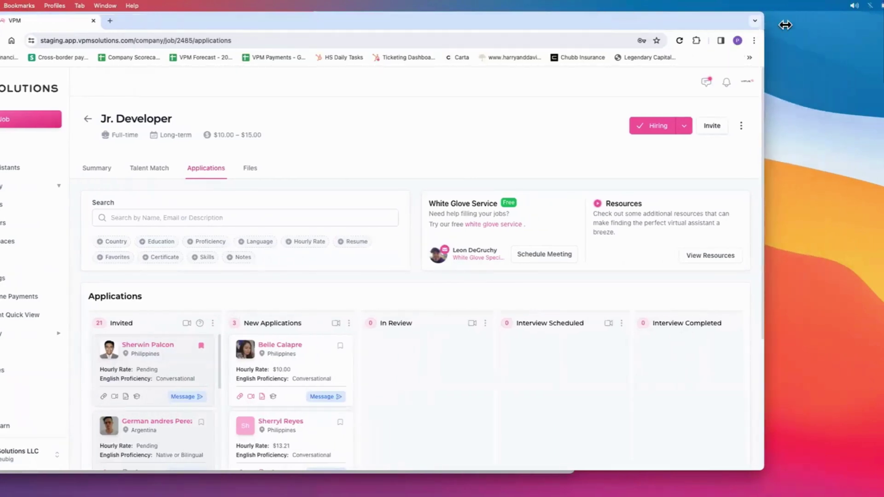
drag(785, 25, 862, 26)
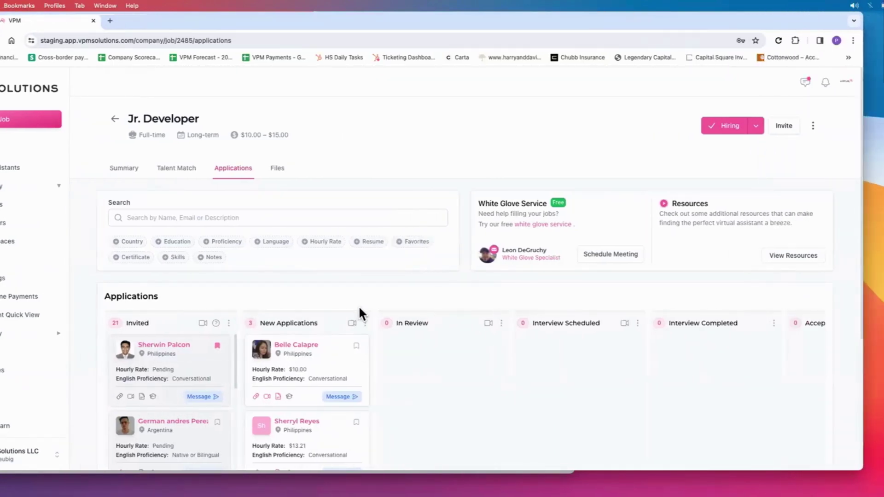
scroll(367, 363, down, 3)
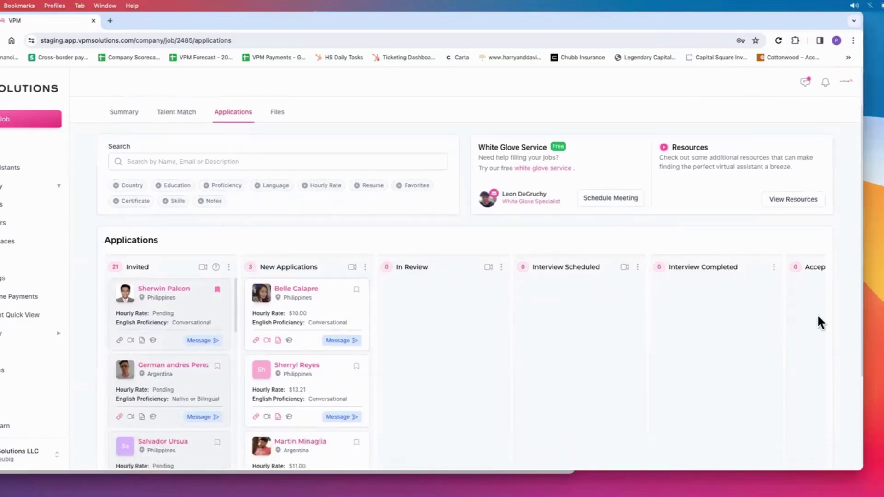
scroll(392, 377, down, 1)
scroll(392, 384, down, 2)
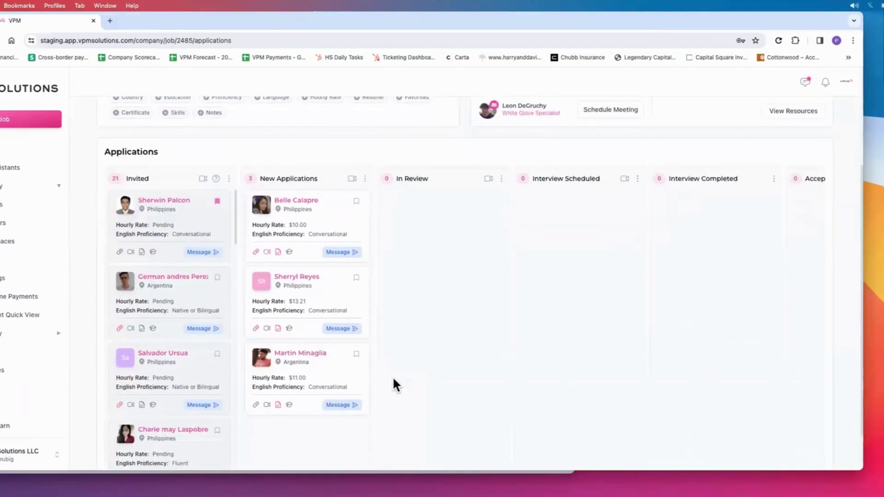
scroll(393, 385, up, 5)
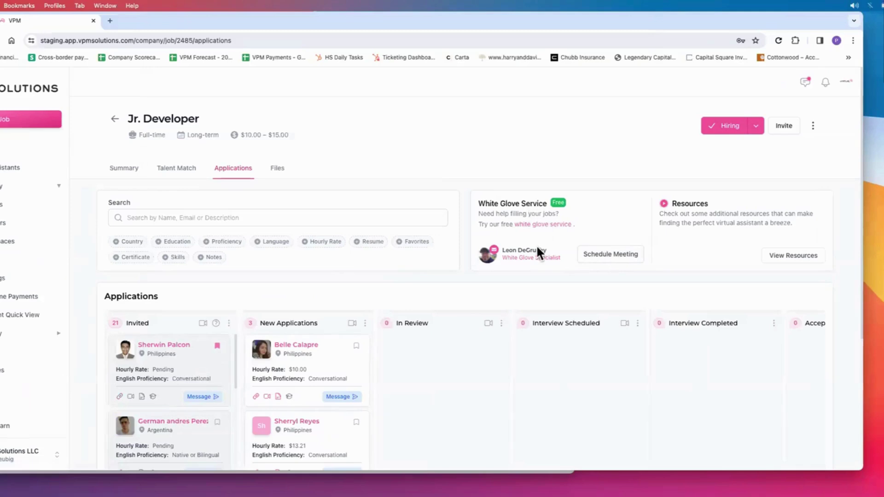
Open and close the white glove specialist's meeting scheduler, and look through the onboarding resources page from the job's Resources section
click(604, 257)
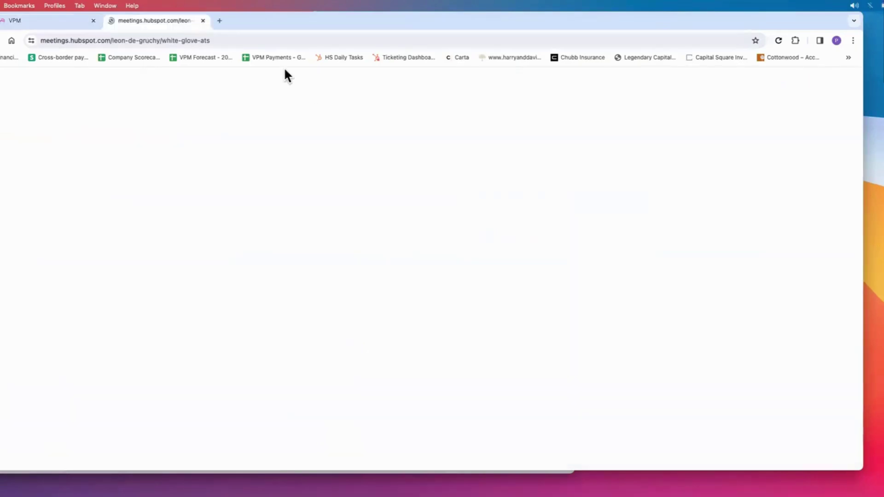
click(201, 21)
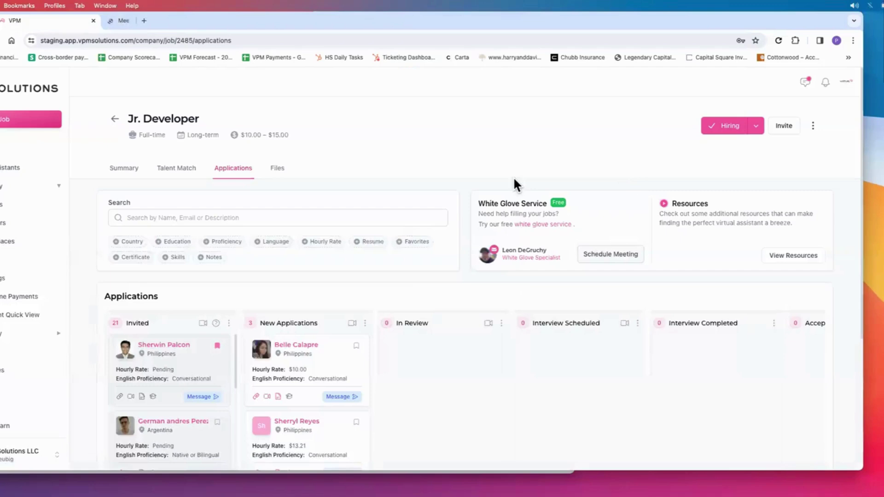
click(788, 257)
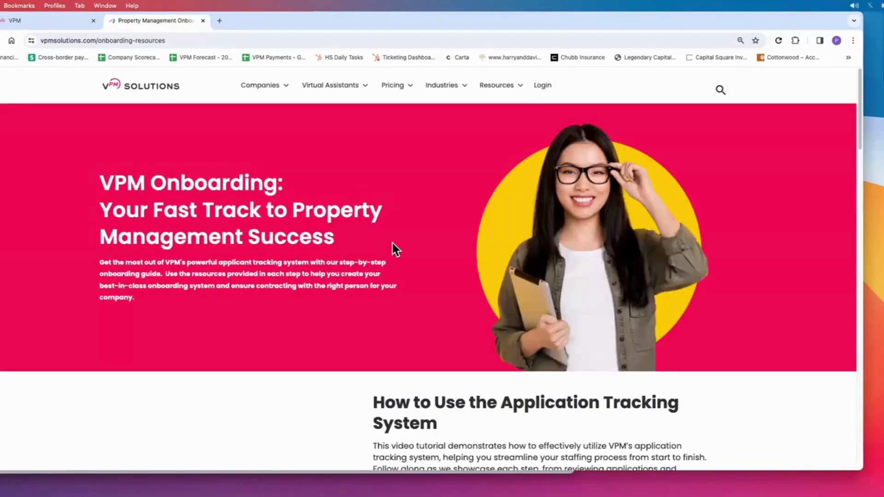
scroll(393, 244, down, 1)
scroll(392, 243, down, 2)
scroll(393, 243, down, 2)
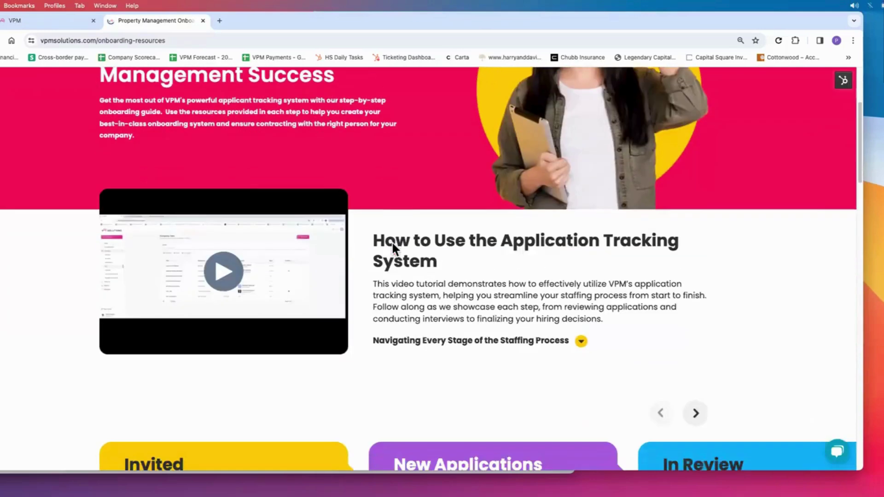
scroll(394, 244, down, 2)
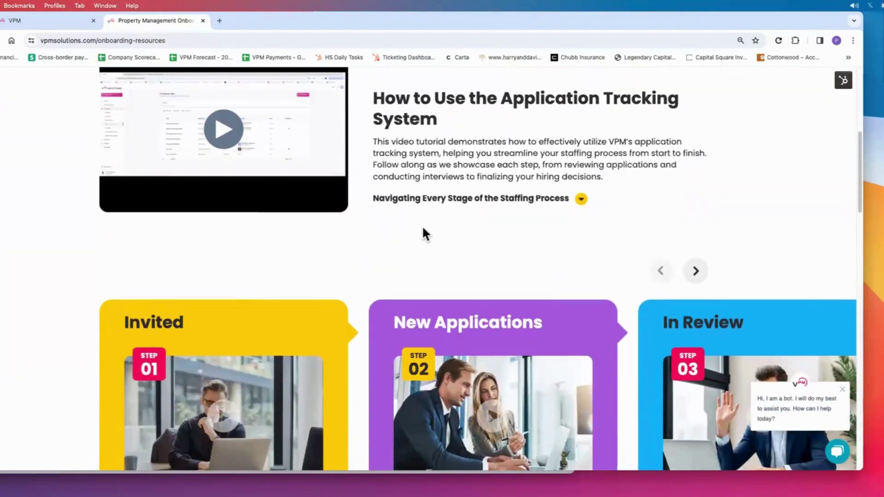
scroll(475, 216, down, 1)
scroll(475, 217, up, 3)
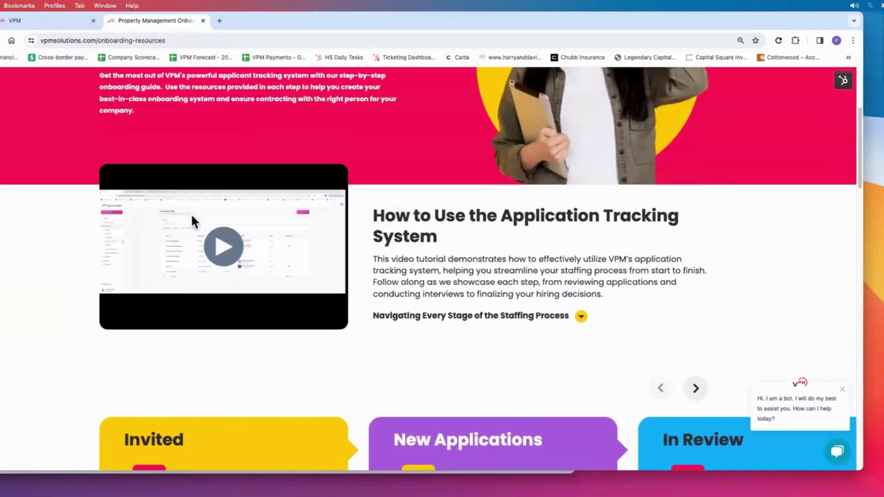
Browse the hiring stage cards on the onboarding resources page, from Invited through Interview Completed, and examine the New Applications resources
scroll(491, 252, down, 7)
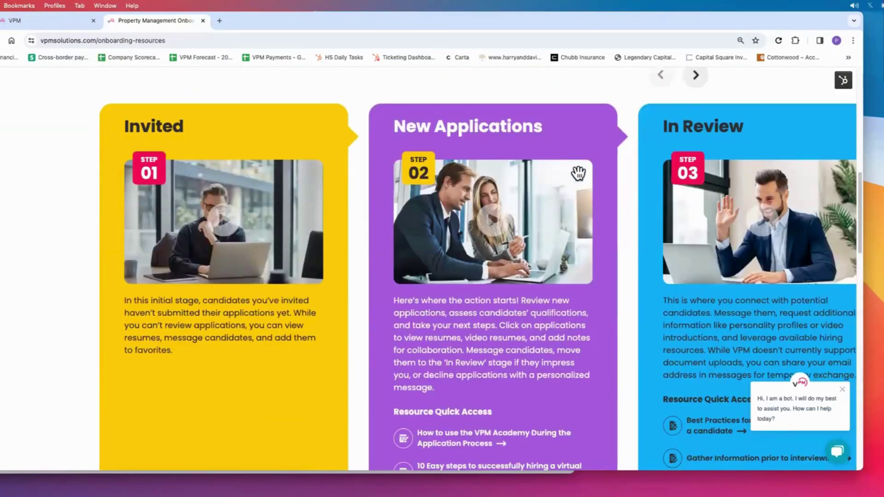
click(695, 75)
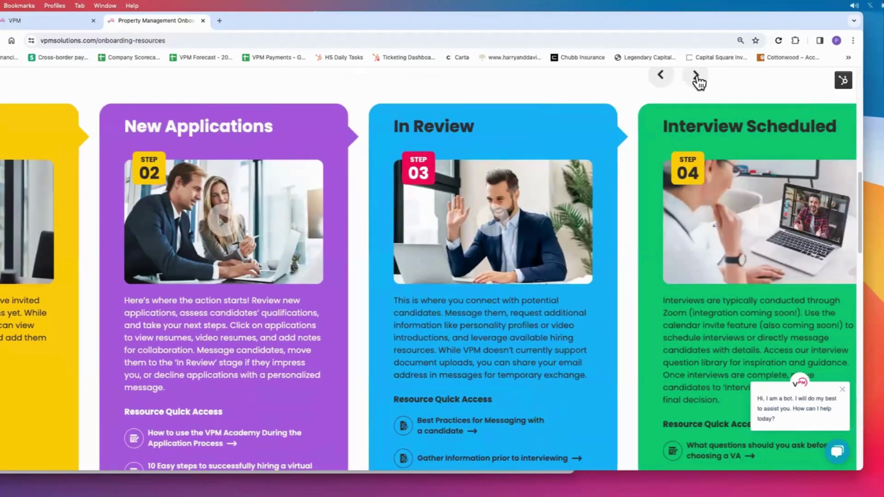
click(696, 77)
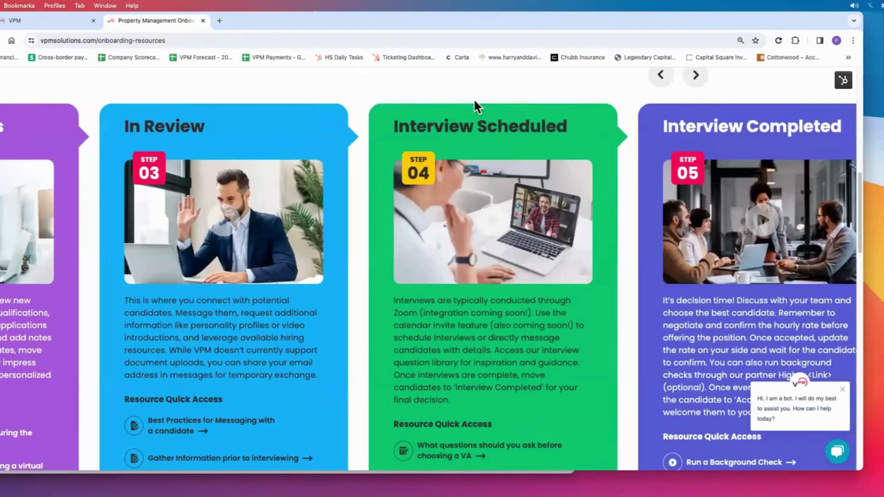
click(662, 77)
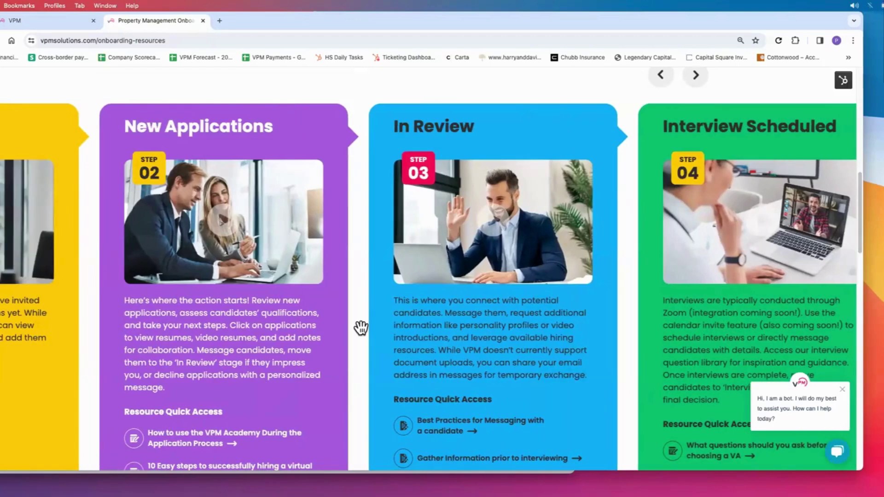
scroll(361, 325, down, 2)
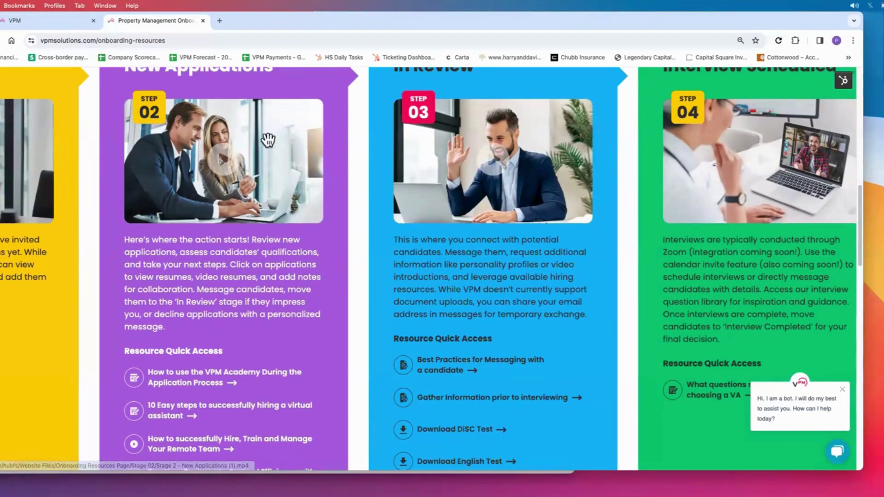
scroll(208, 148, up, 1)
scroll(257, 249, down, 3)
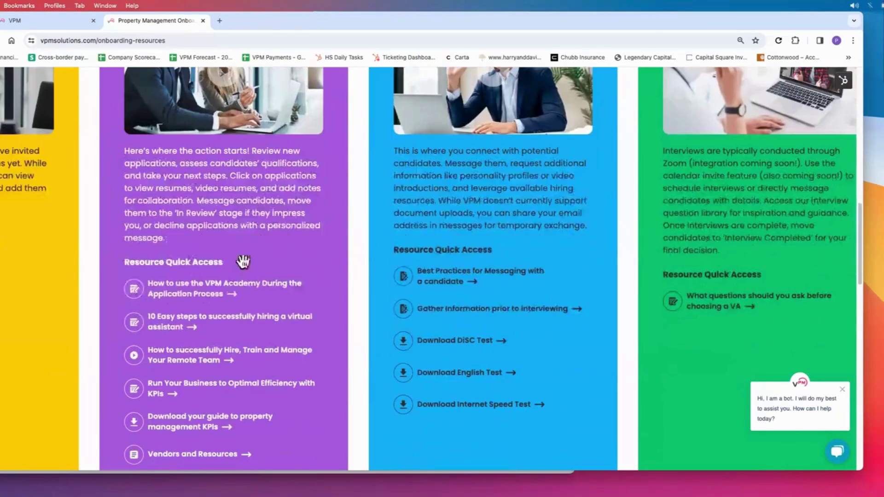
scroll(242, 293, down, 2)
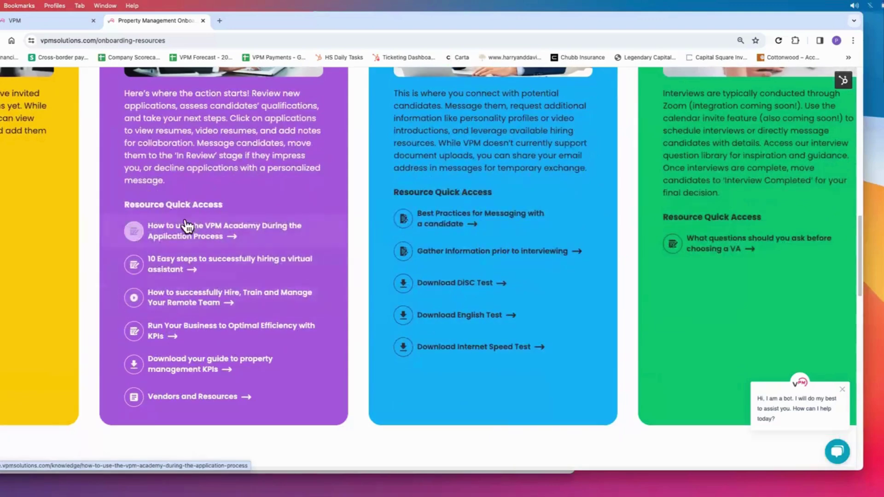
Open the "How to use the VPM Academy During the Application Process" article, skim it and close it
click(132, 234)
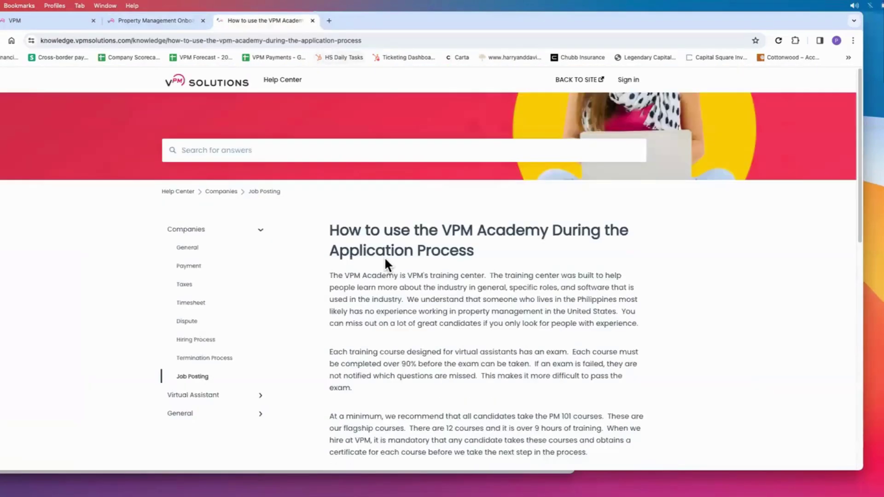
scroll(384, 263, down, 3)
scroll(385, 258, up, 3)
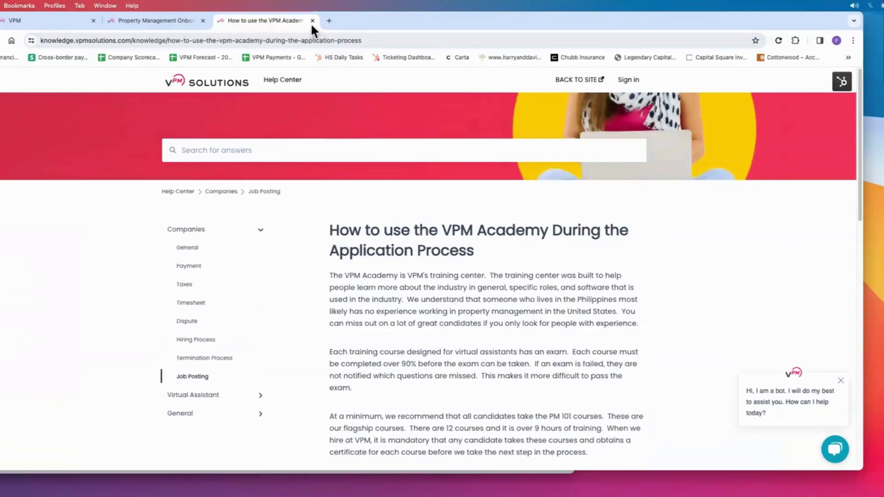
click(312, 20)
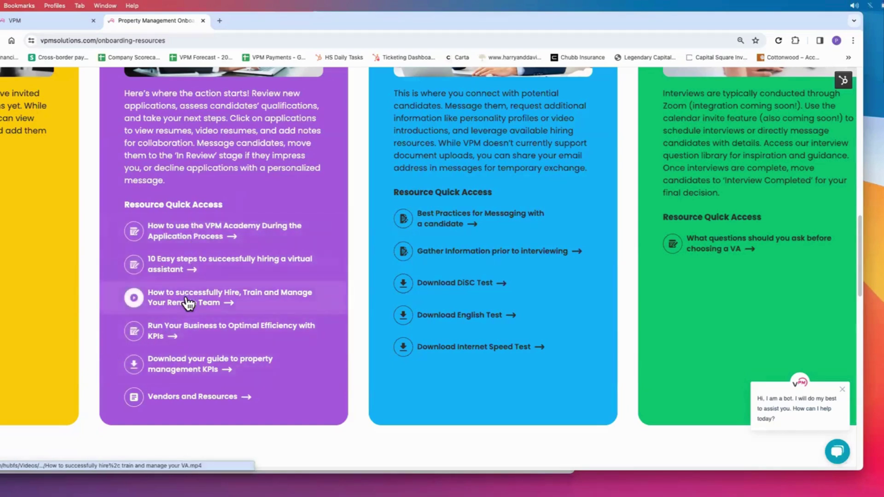
Review the quick access resources for New Applications and In Review, including the DiSC, English and Internet Speed tests, and close the resources page
scroll(288, 256, up, 1)
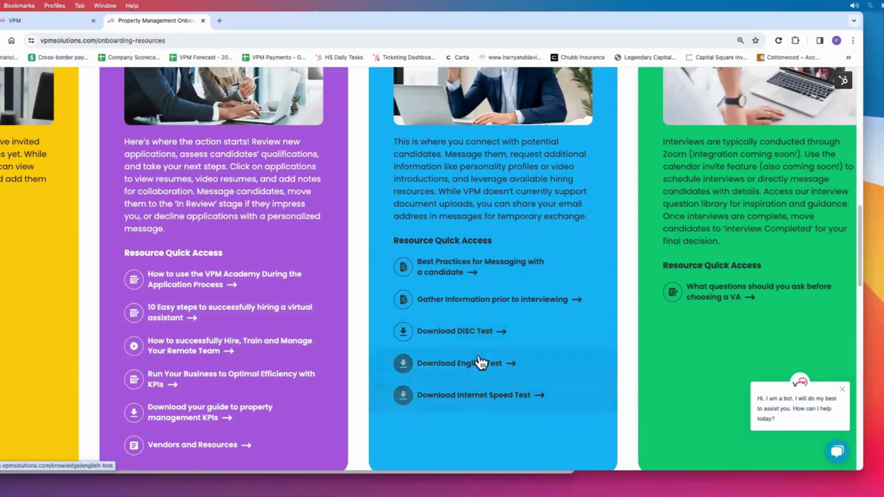
scroll(420, 365, up, 3)
scroll(424, 345, down, 2)
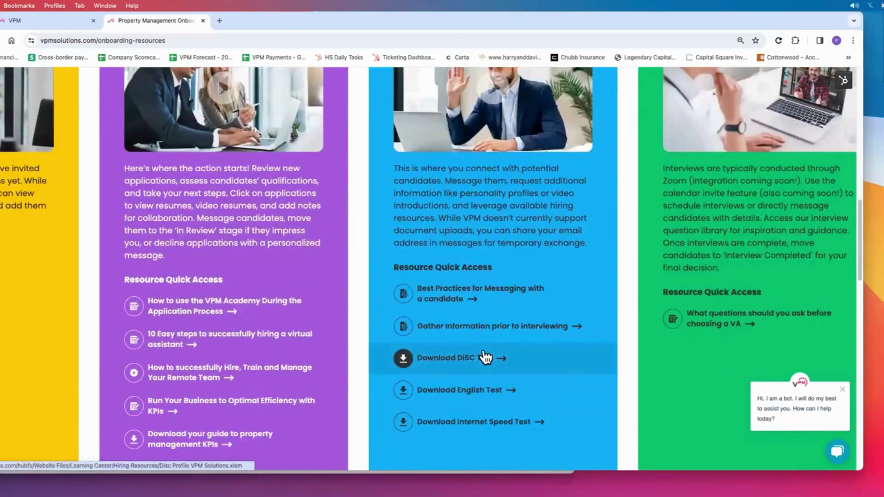
scroll(485, 357, up, 6)
scroll(485, 346, down, 7)
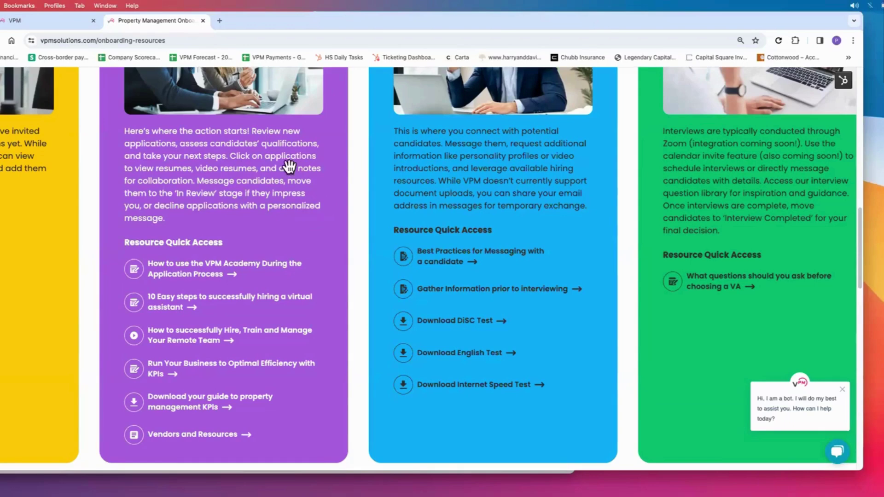
click(203, 21)
Open the profile of the $13.21-per-hour applicant under New Applications, review the skills and work experience, and close it
scroll(394, 198, down, 4)
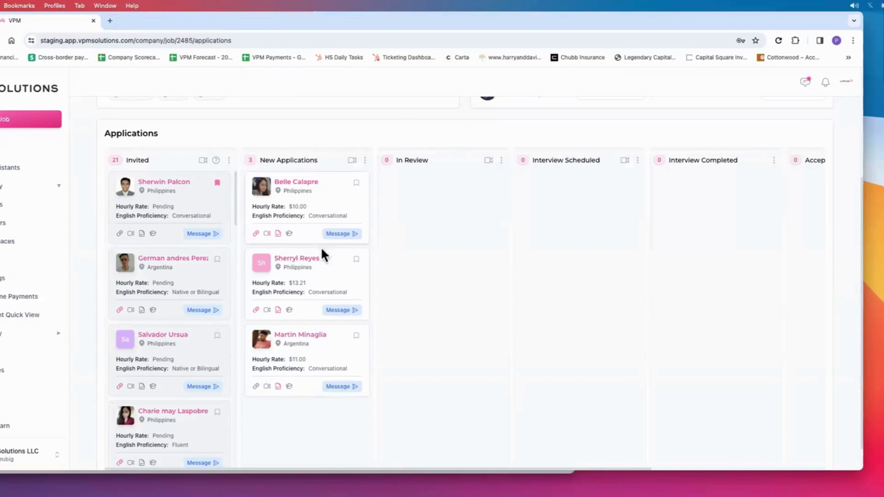
click(299, 258)
scroll(617, 188, down, 7)
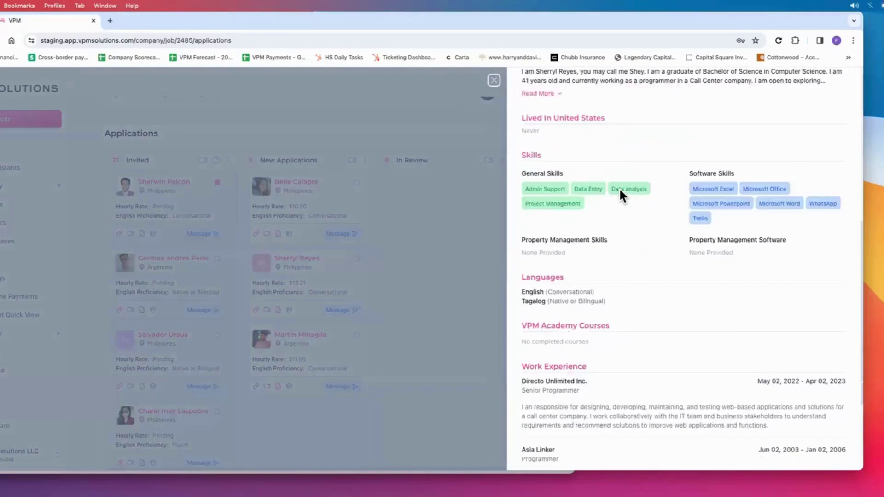
scroll(618, 187, up, 4)
click(494, 80)
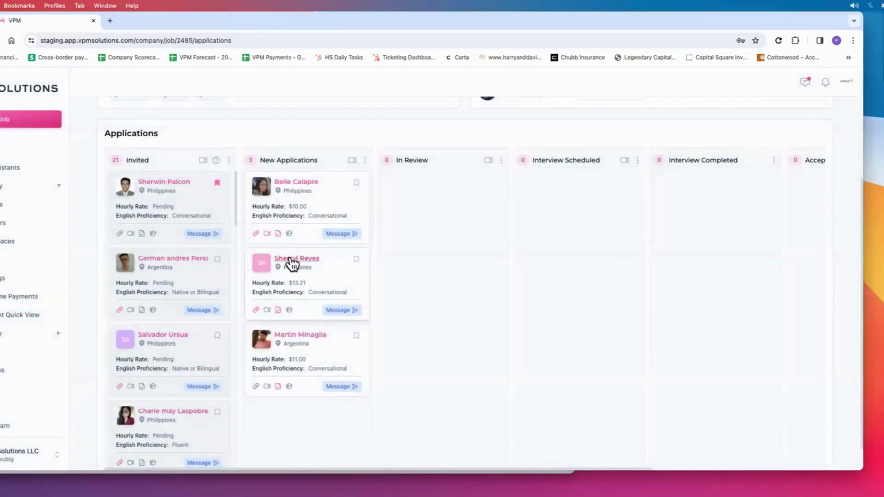
Open the $13.21-per-hour applicant's application details and read through the applicant information and cover letter
click(338, 278)
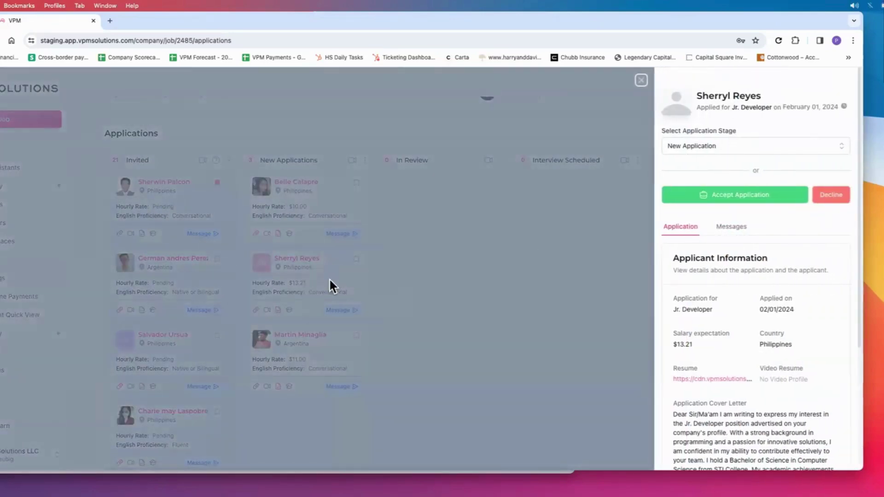
scroll(756, 252, down, 5)
scroll(756, 252, up, 5)
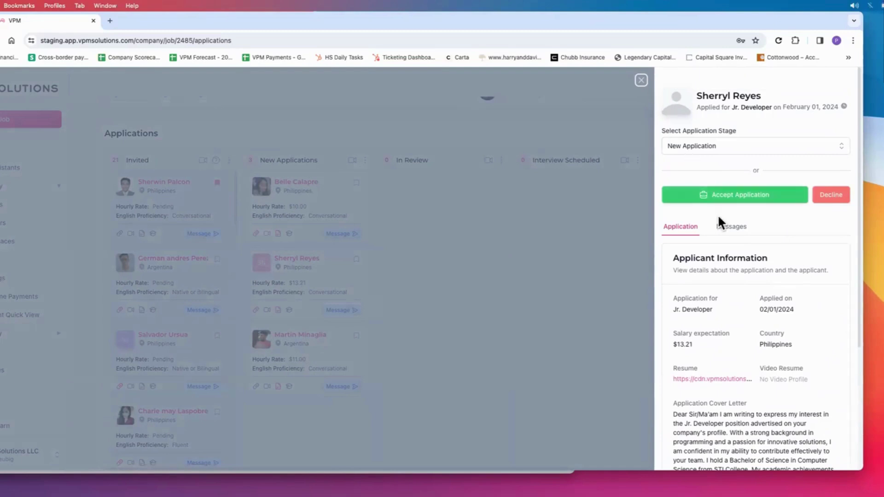
Send the $13.21-per-hour applicant the message "send a mesaage" from the application and close the application details
click(734, 230)
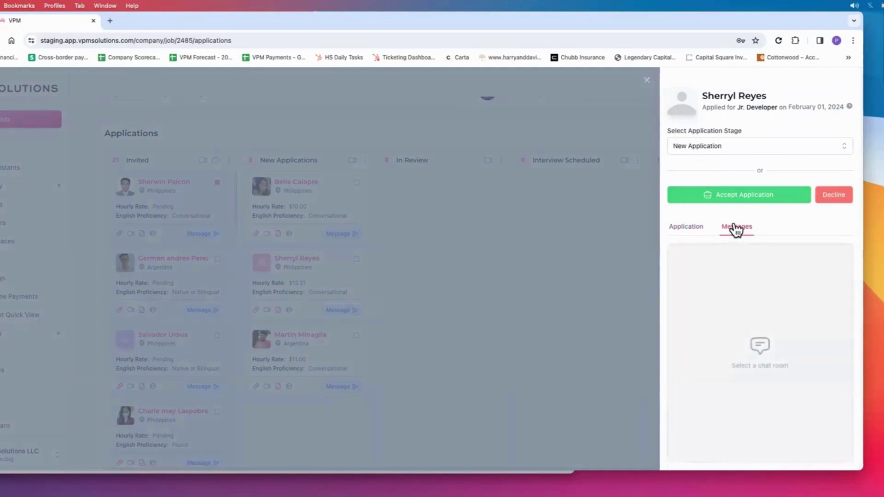
text(se)
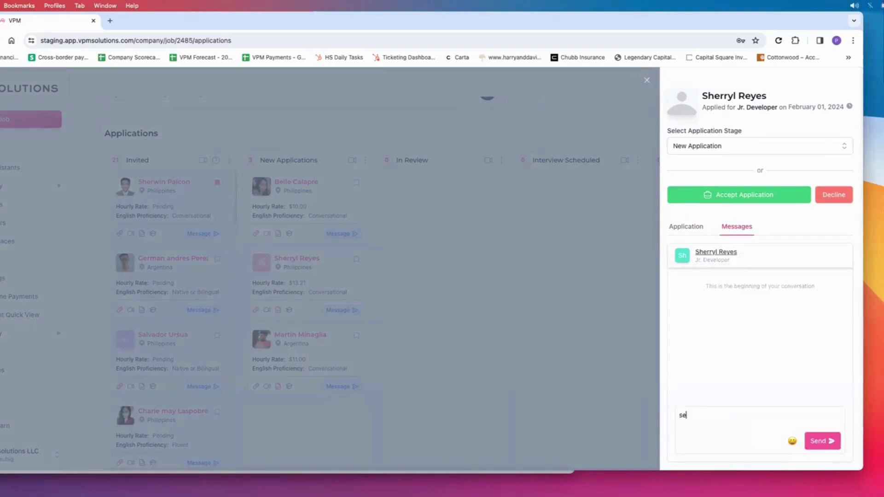
text(nd a mee)
text(aage)
click(833, 443)
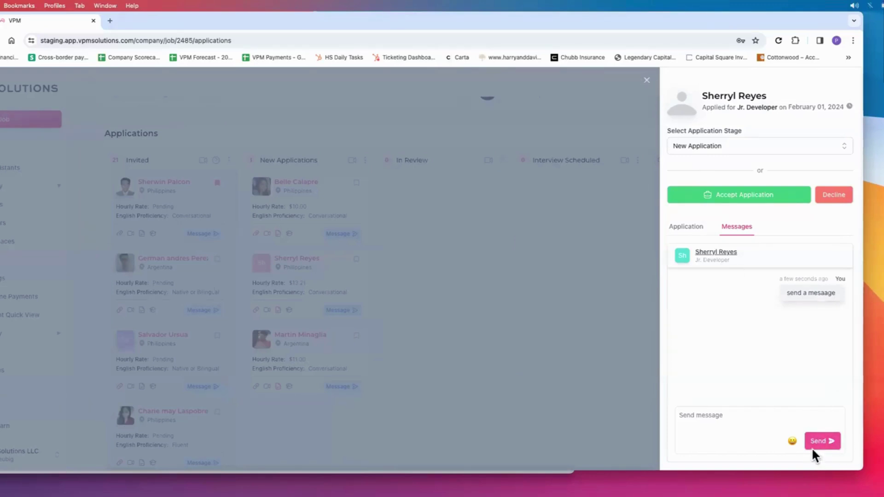
click(647, 81)
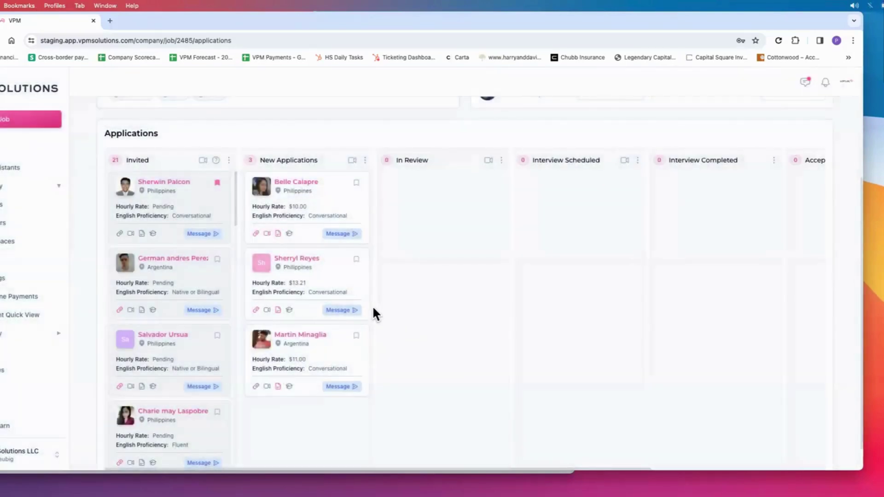
Look over the Jr. Developer job's search filters and its invited and new applicants
scroll(386, 221, up, 2)
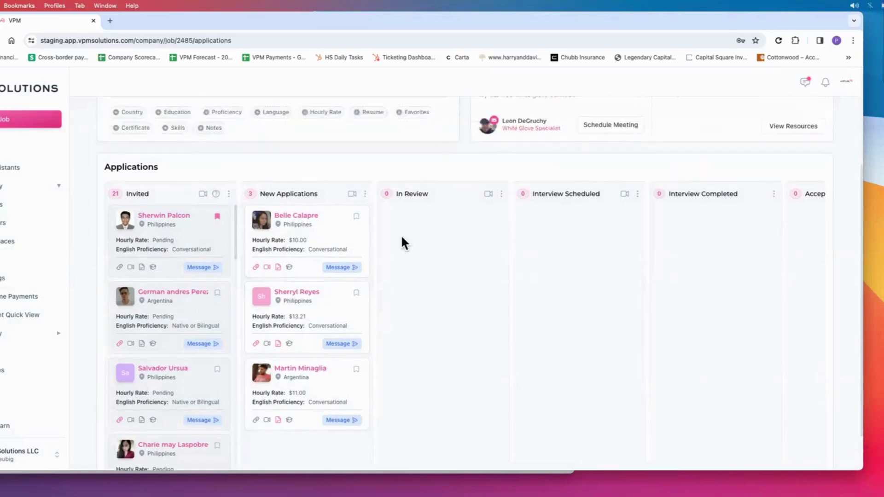
scroll(402, 238, up, 5)
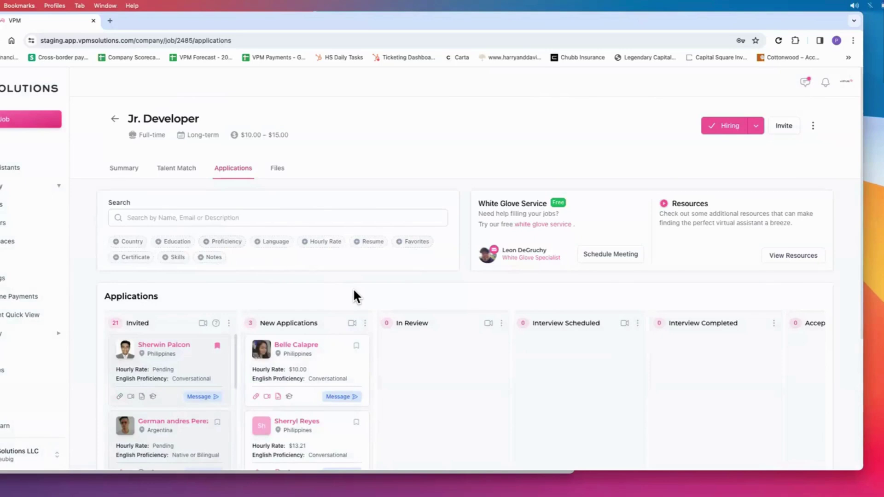
scroll(355, 296, down, 2)
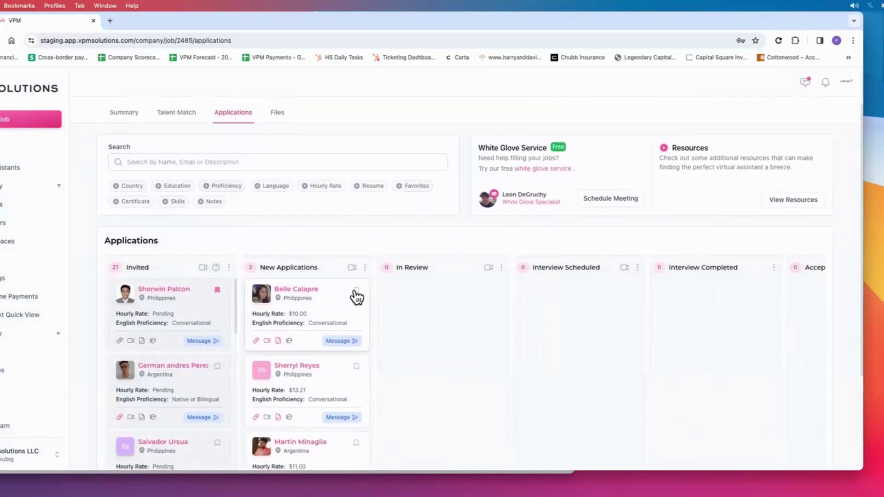
scroll(294, 281, down, 2)
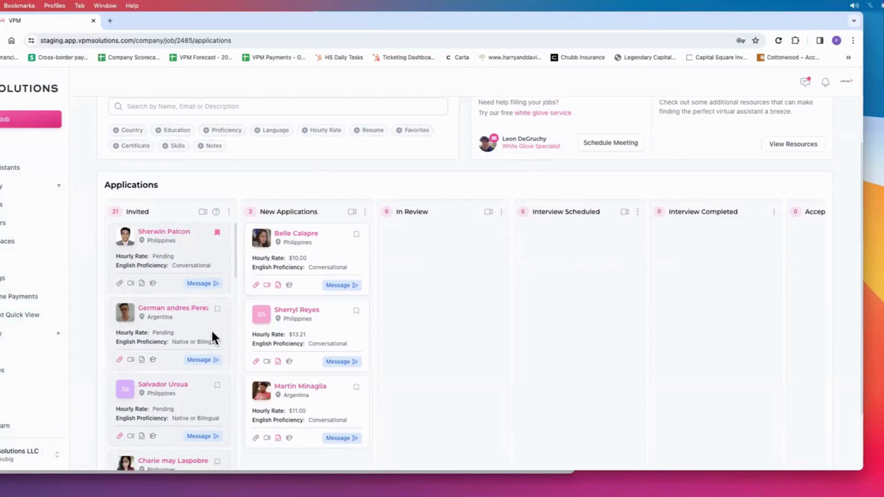
scroll(211, 329, down, 5)
scroll(208, 330, up, 5)
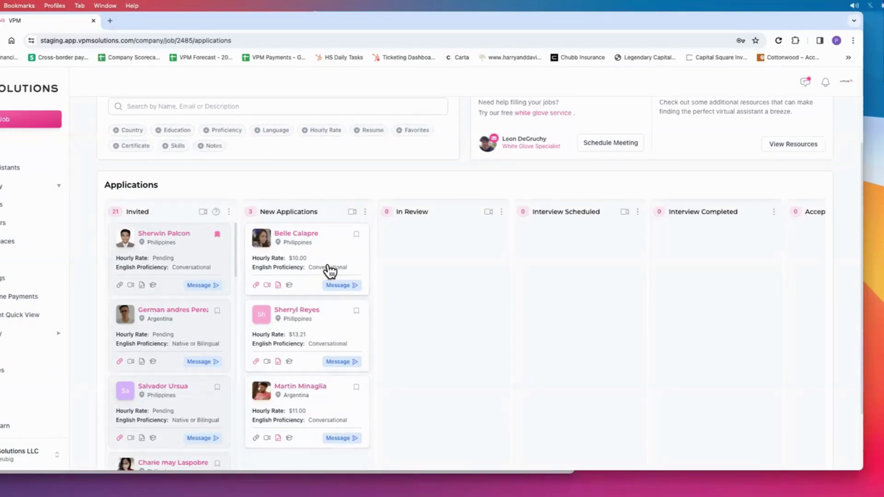
Rank the $13.21-per-hour applicant first in the New Applications stage, above the $10.00-per-hour applicant
mouse_move(331, 252)
mouse_down()
mouse_move(438, 247)
mouse_move(335, 268)
mouse_up()
drag(309, 319, 310, 260)
scroll(310, 364, down, 2)
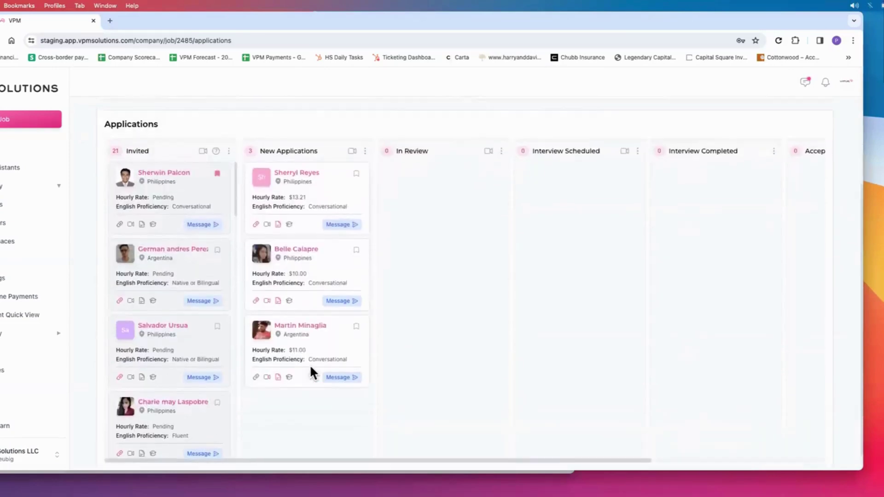
scroll(307, 286, up, 4)
scroll(315, 294, down, 4)
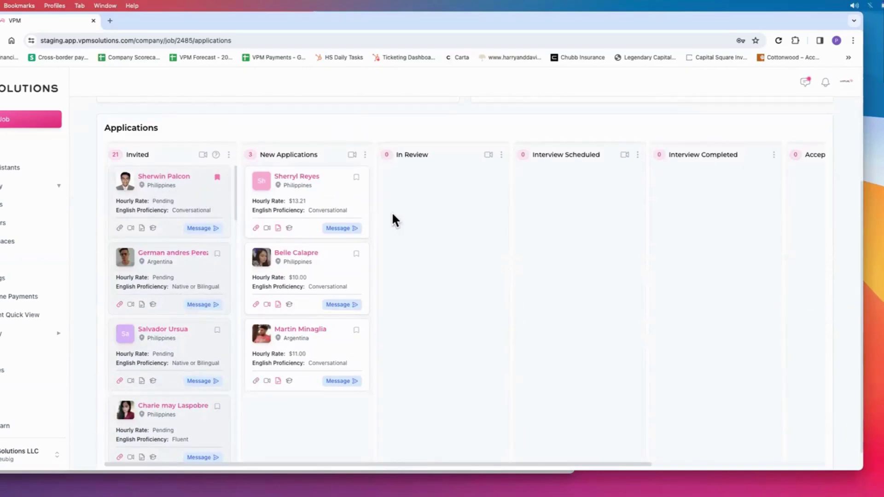
scroll(382, 225, up, 1)
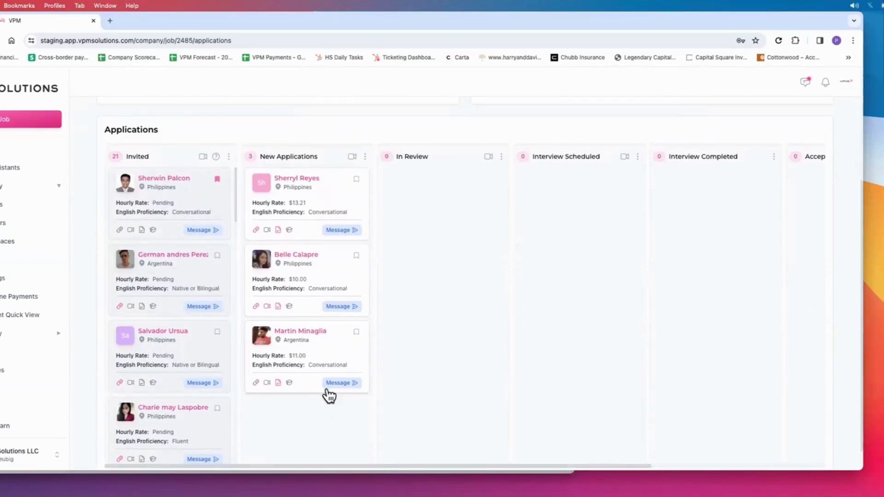
View the hiring stages across to Declined, and move the $11.00-per-hour applicant from New Applications to In Review
scroll(382, 433, down, 1)
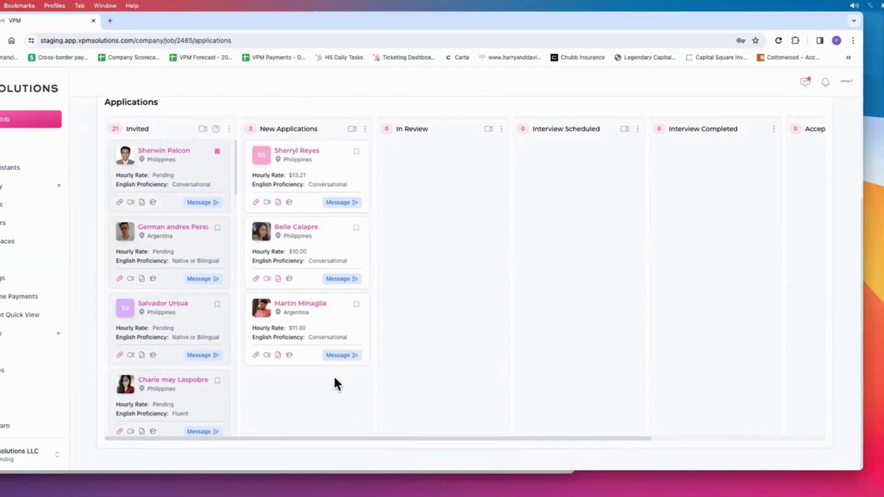
drag(403, 441, 823, 415)
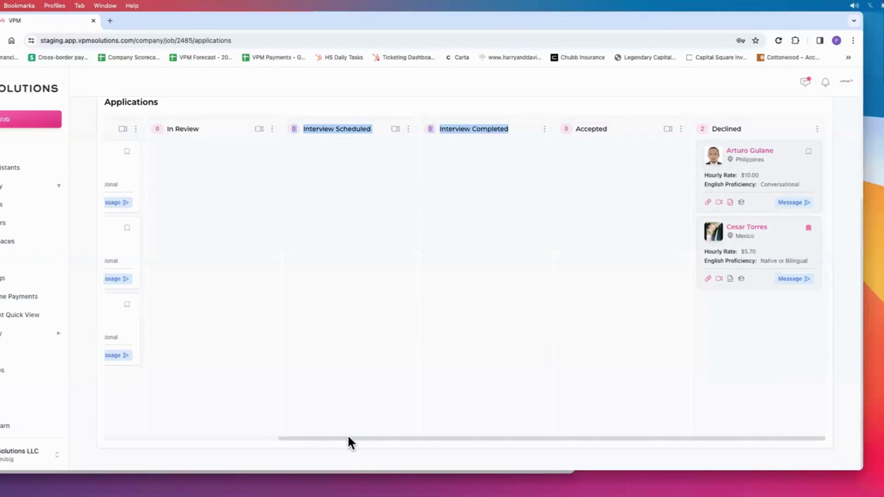
drag(349, 438, 224, 438)
drag(266, 317, 389, 187)
scroll(391, 304, up, 4)
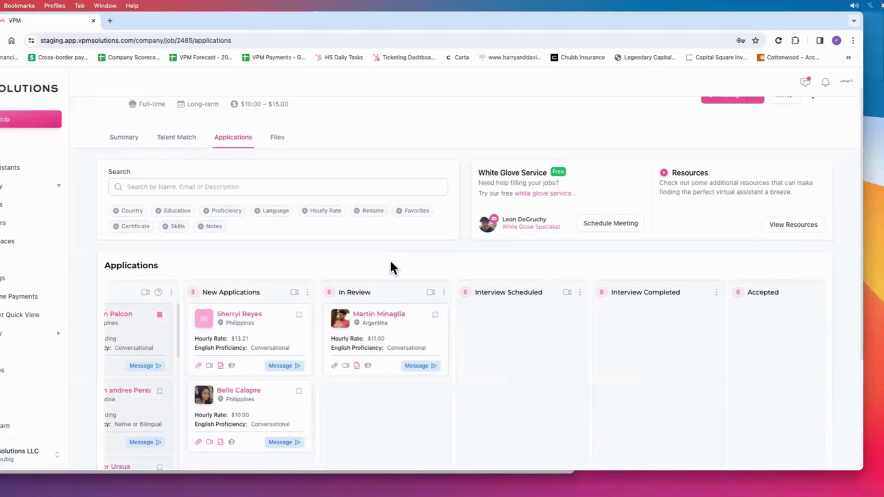
Move the $11.00-per-hour applicant from In Review to Interview Completed and view the Accepted and Declined stages
drag(428, 333, 649, 336)
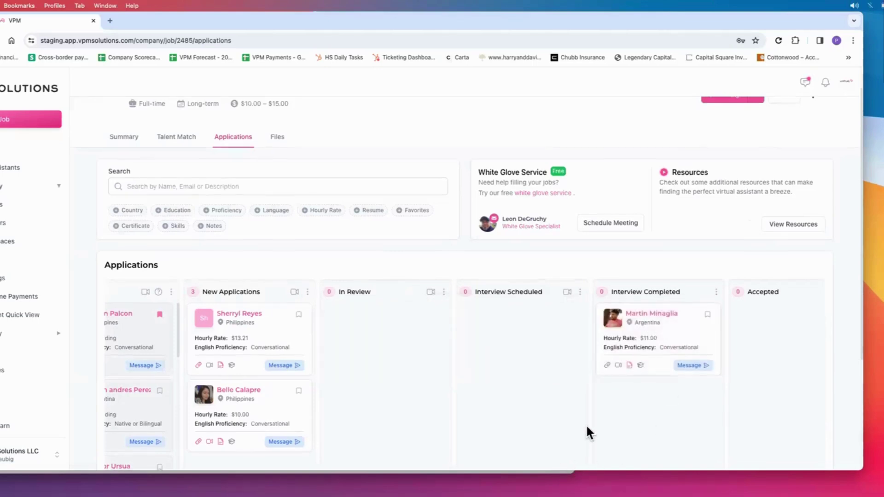
scroll(586, 423, down, 4)
scroll(645, 428, right, 2)
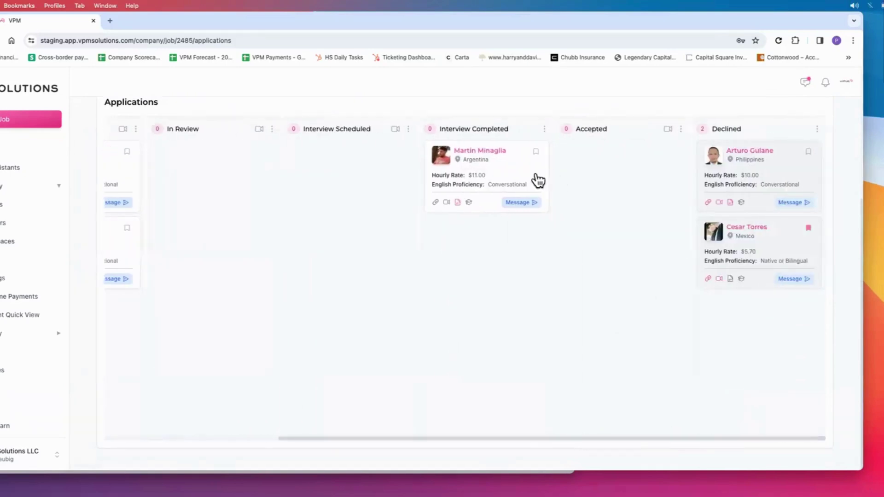
Walk through accepting the $11.00-per-hour applicant, agreeing to the rate with a February 20, 2024 start date, and exit before final acceptance
drag(537, 177, 628, 166)
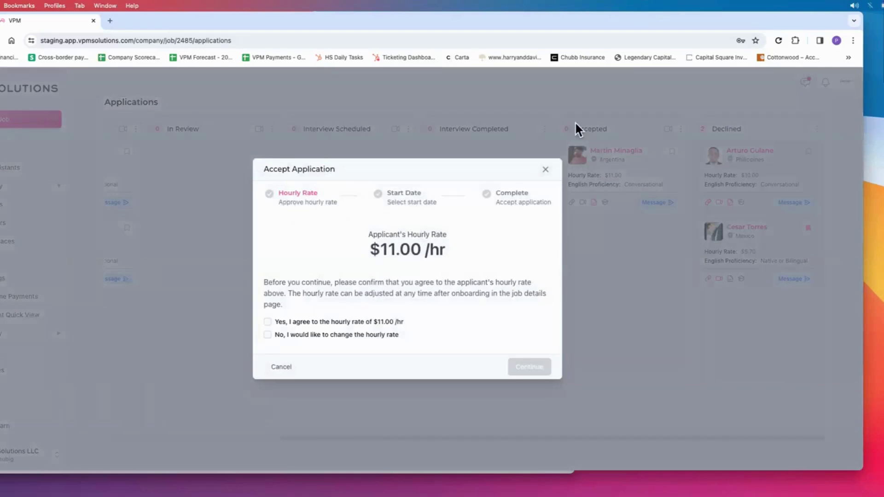
click(269, 322)
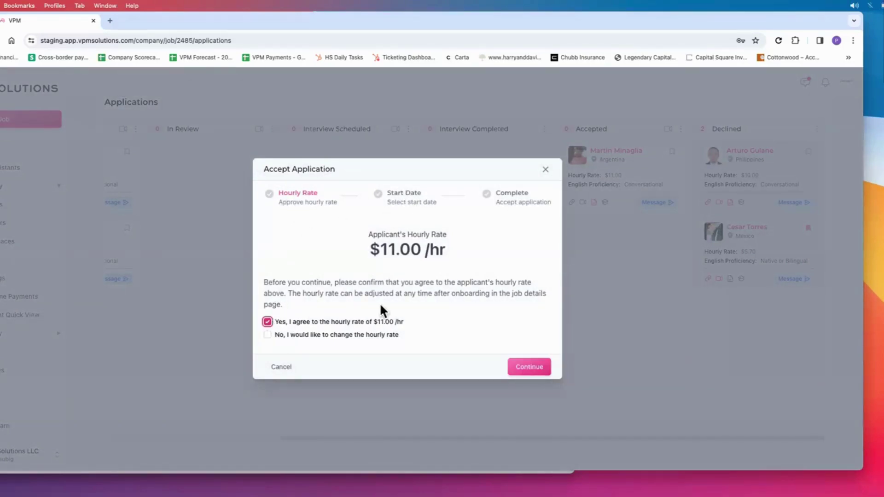
click(267, 322)
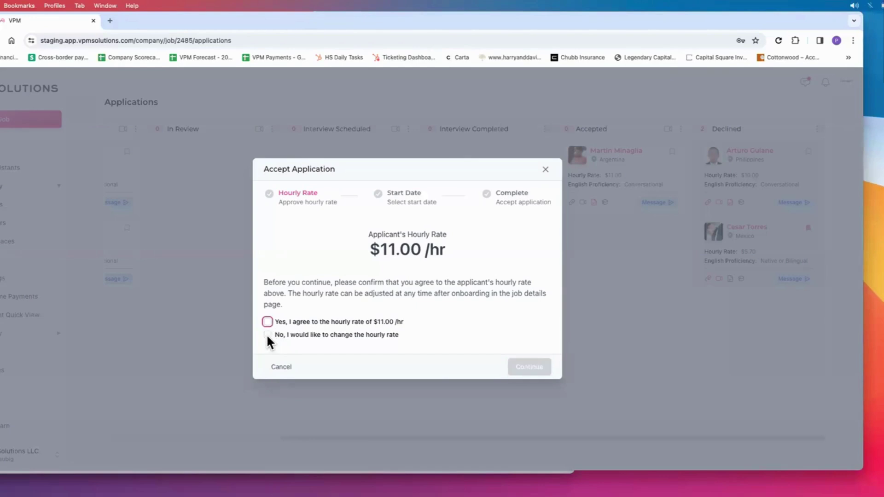
click(267, 334)
click(269, 297)
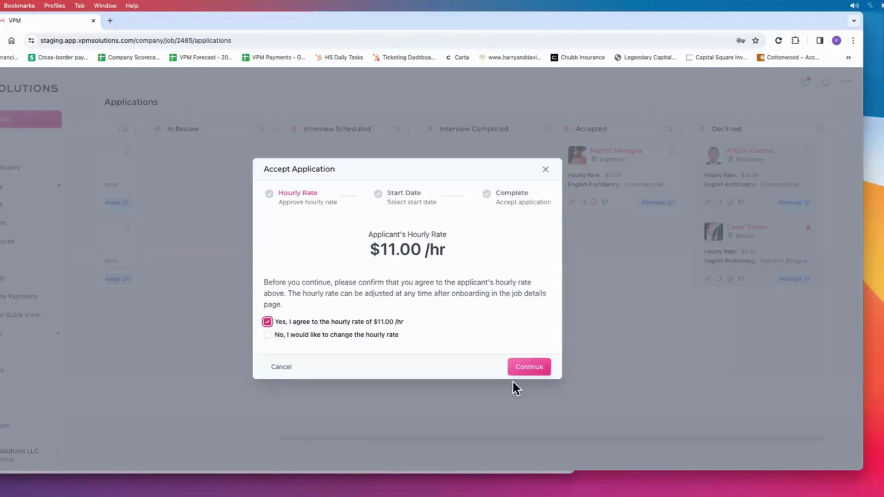
click(530, 370)
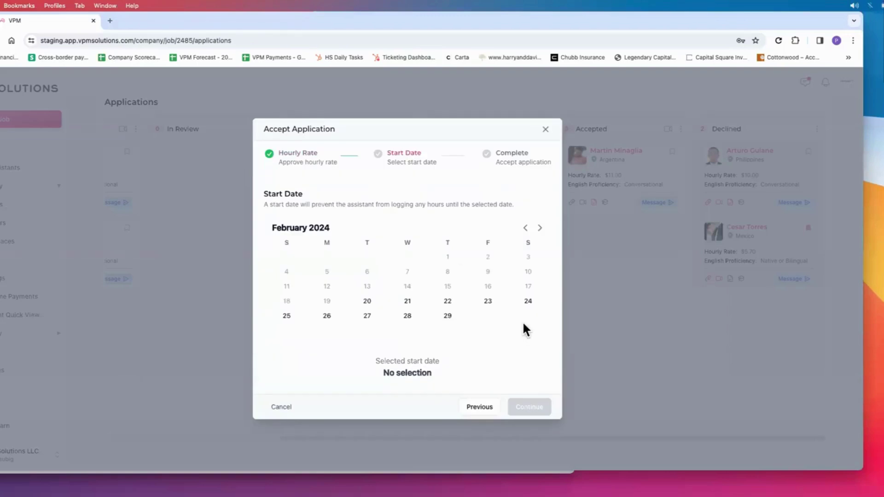
click(367, 305)
click(529, 407)
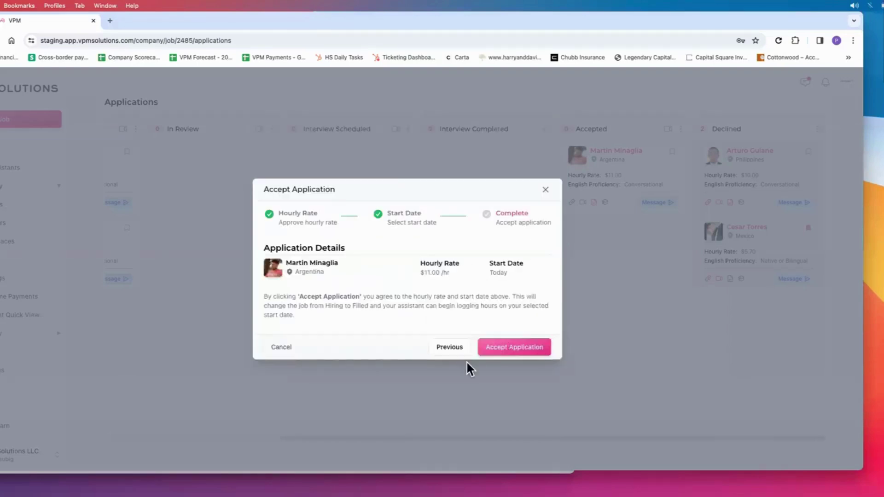
click(546, 192)
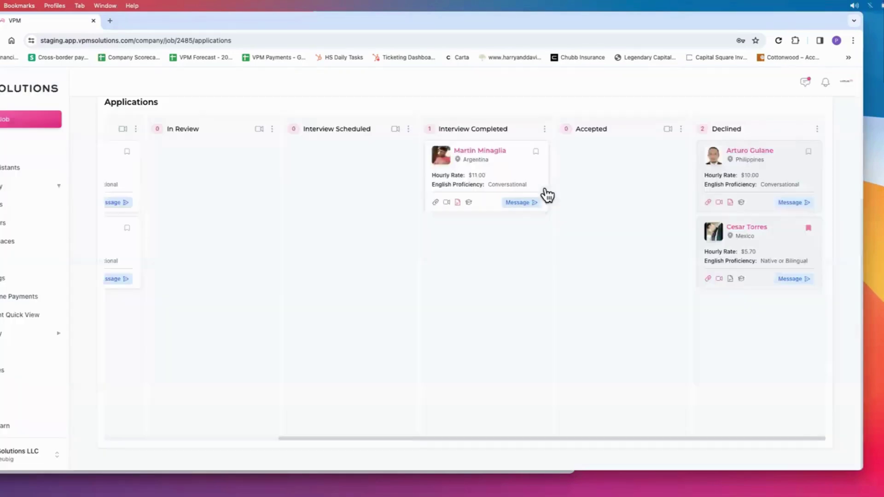
Move the $11.00-per-hour applicant from Interview Completed to In Review and back to the first place in New Applications
drag(517, 172, 189, 221)
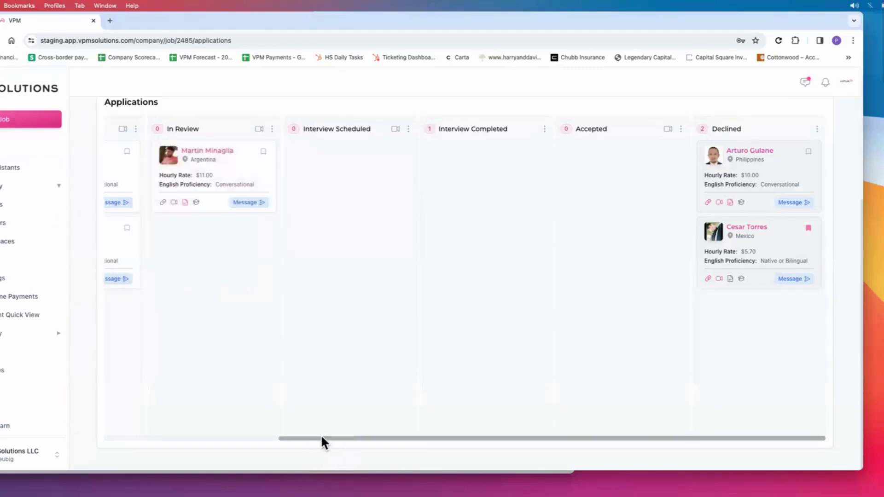
scroll(321, 438, left, 5)
drag(411, 173, 289, 174)
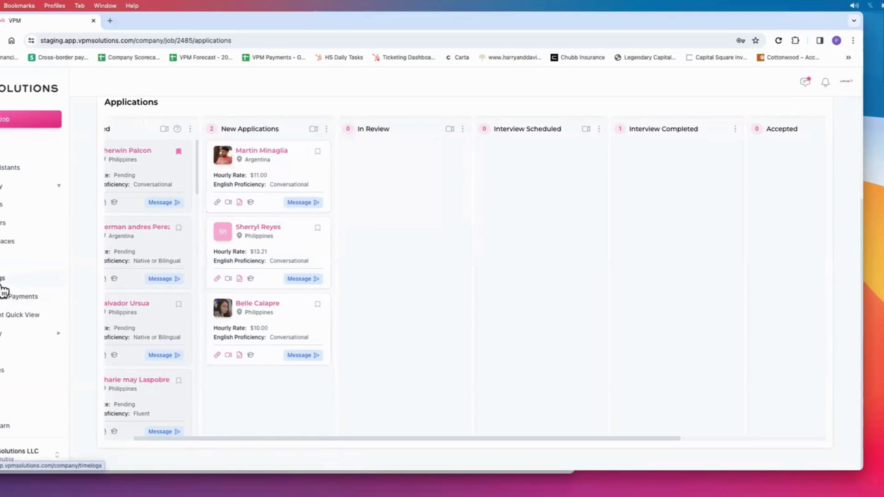
Open the executive assistant job from the company's jobs and look over its time logs and files
click(4, 261)
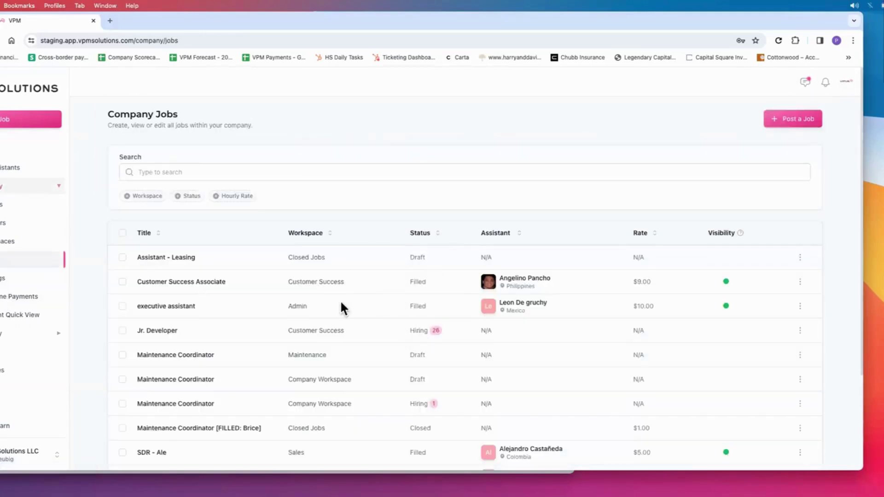
click(176, 307)
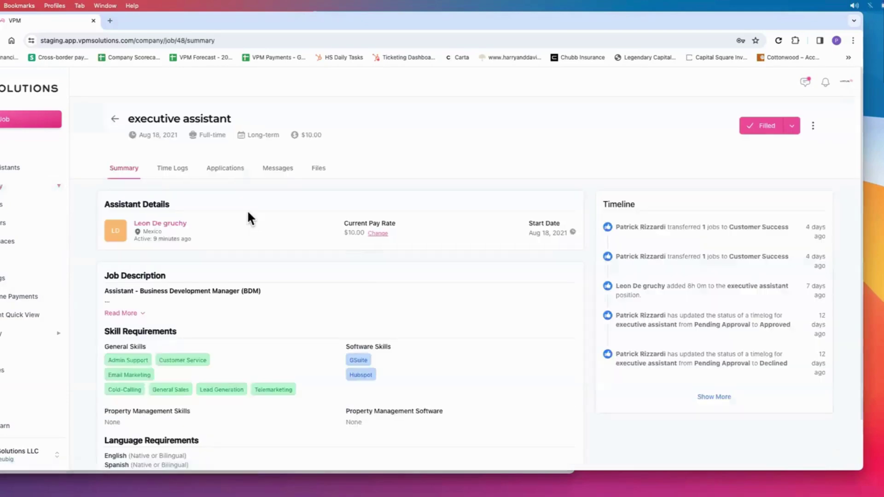
click(174, 170)
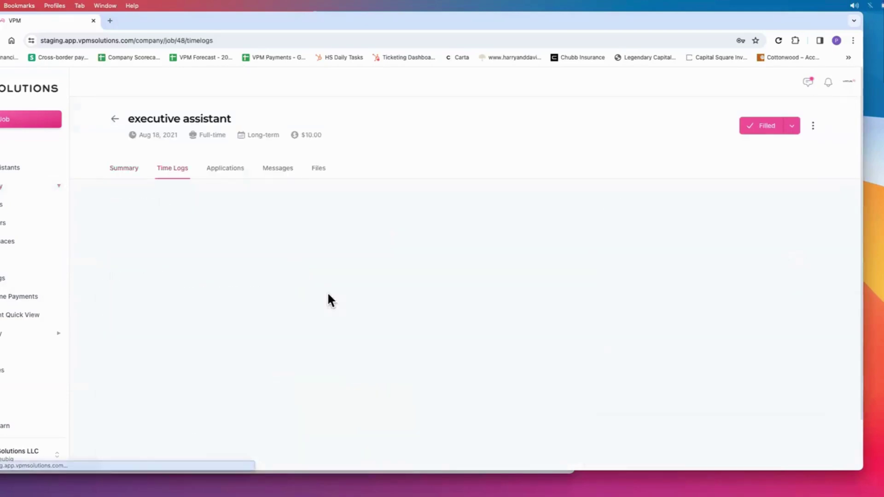
scroll(348, 346, down, 10)
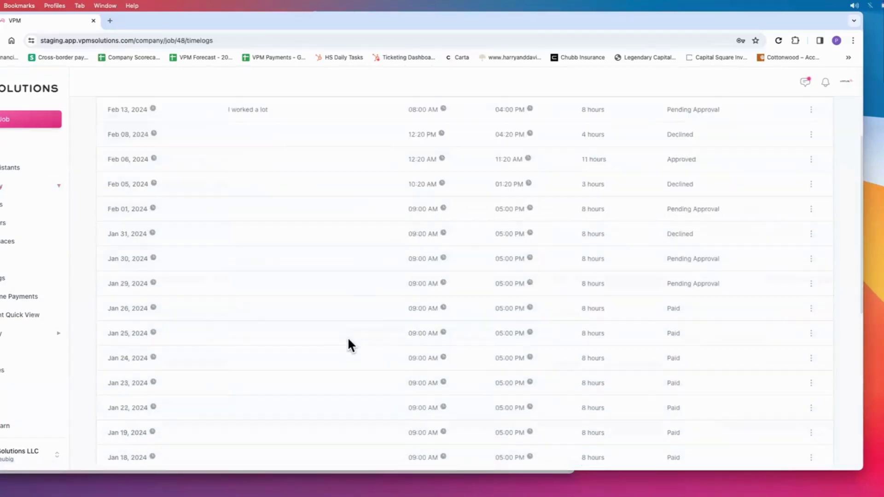
scroll(348, 346, up, 10)
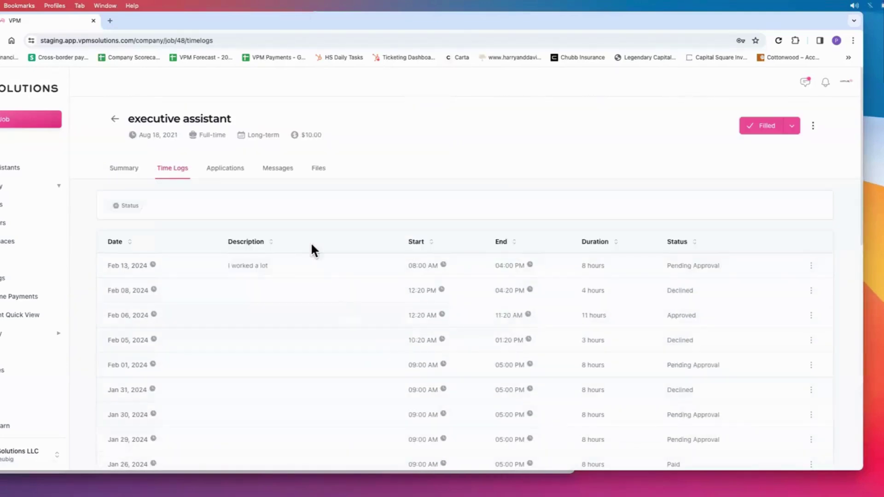
click(320, 174)
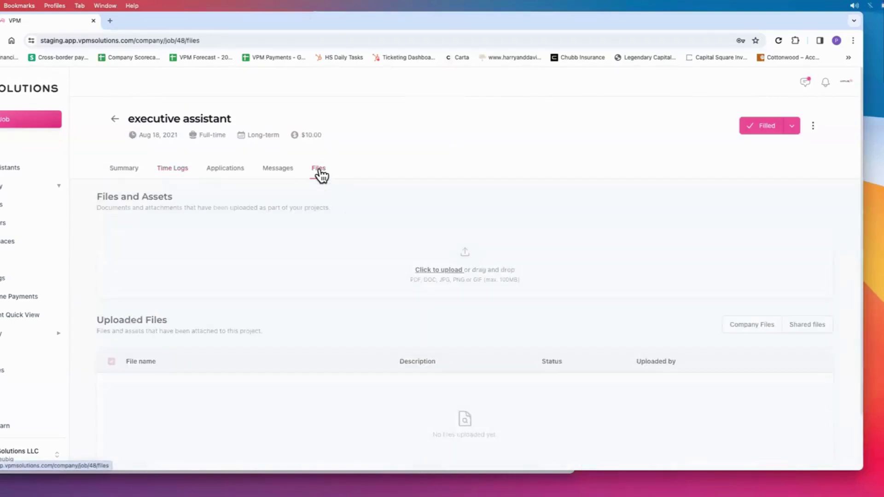
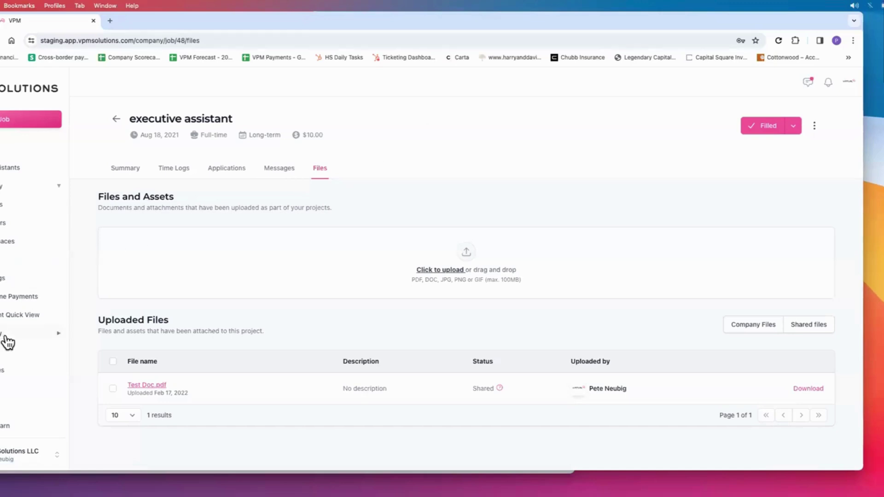
Open the Academy courses and look over the company account's training progress and courses
click(40, 339)
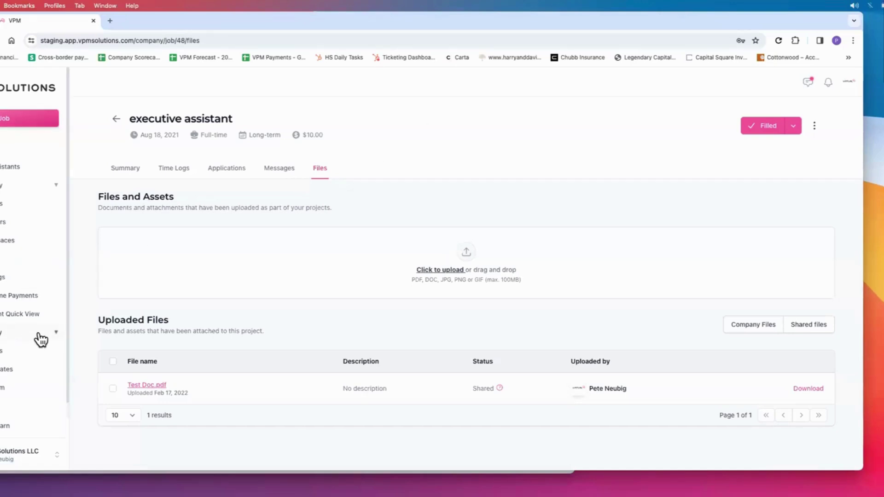
click(2, 354)
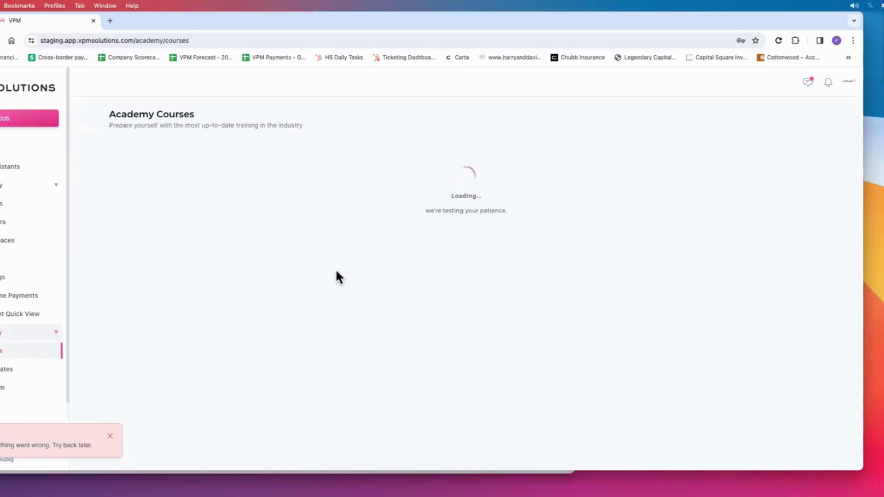
scroll(396, 304, down, 1)
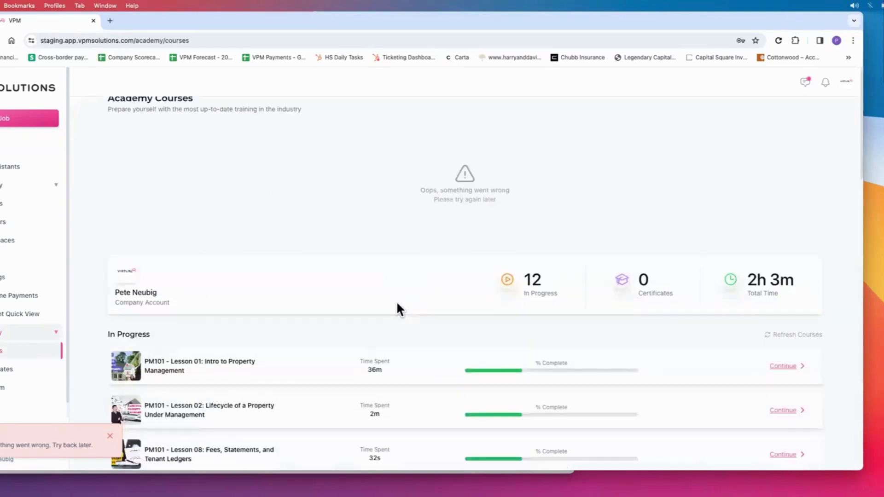
scroll(397, 304, down, 15)
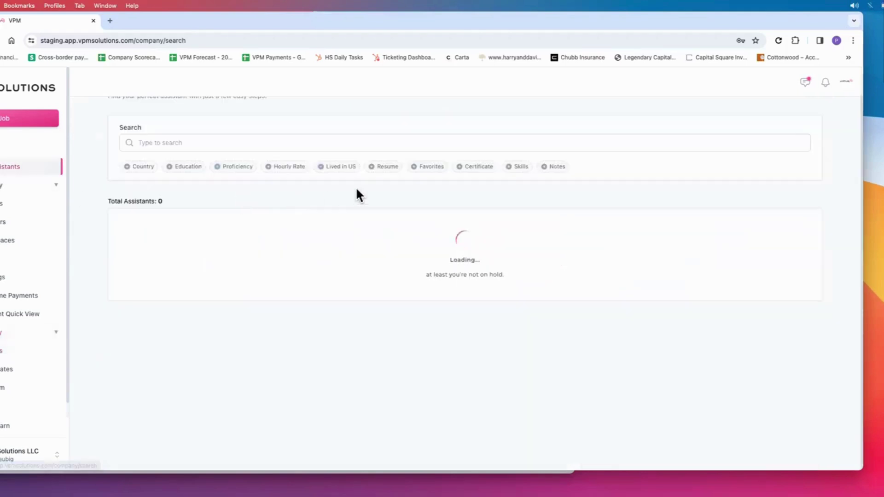
Browse the assistants available for hire and filter them by the Maintenance Coordination: 101 certificate
scroll(480, 173, down, 5)
scroll(470, 152, up, 10)
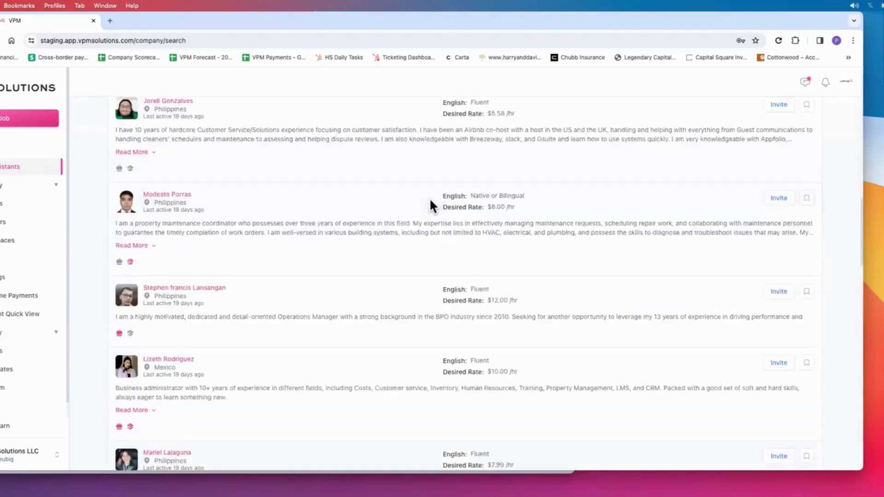
click(435, 158)
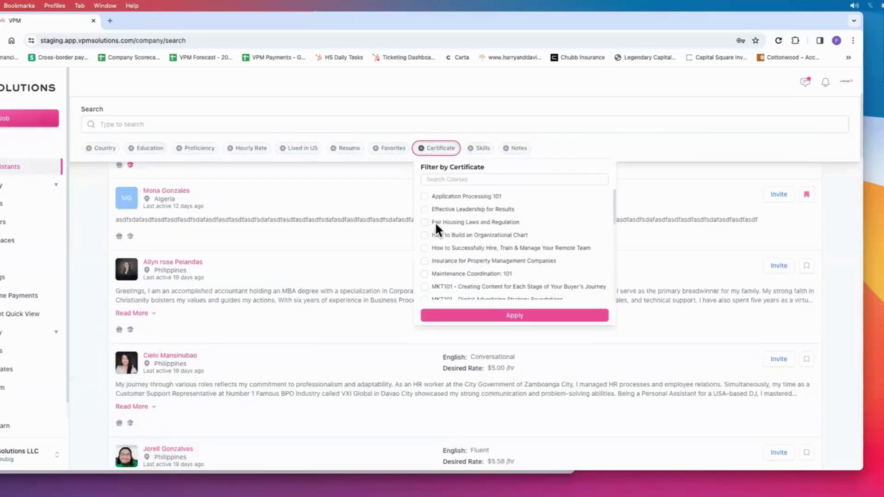
click(436, 179)
text(main)
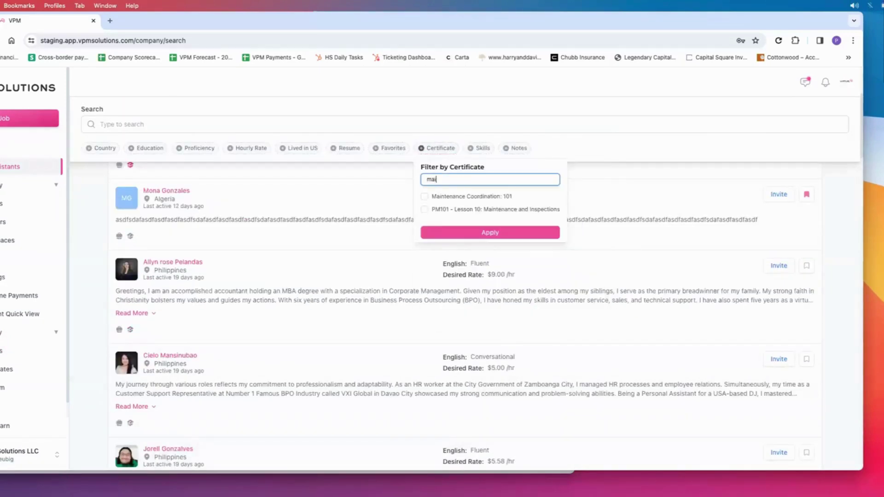
click(424, 196)
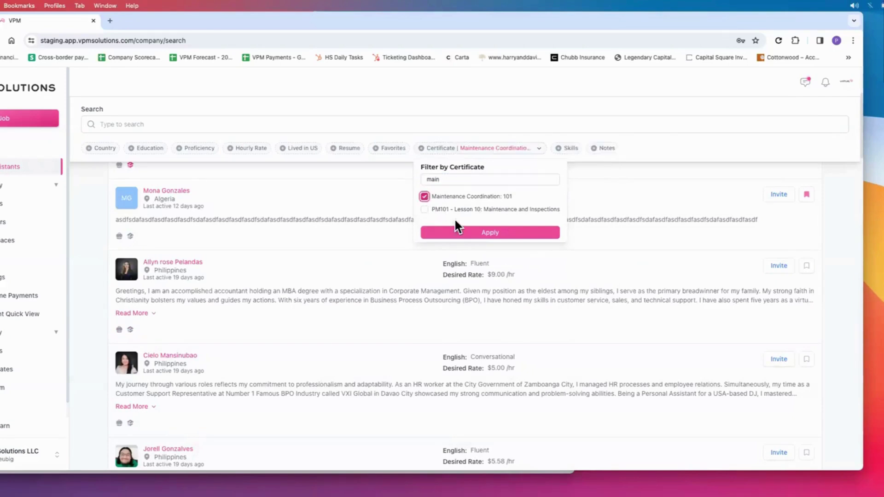
click(468, 232)
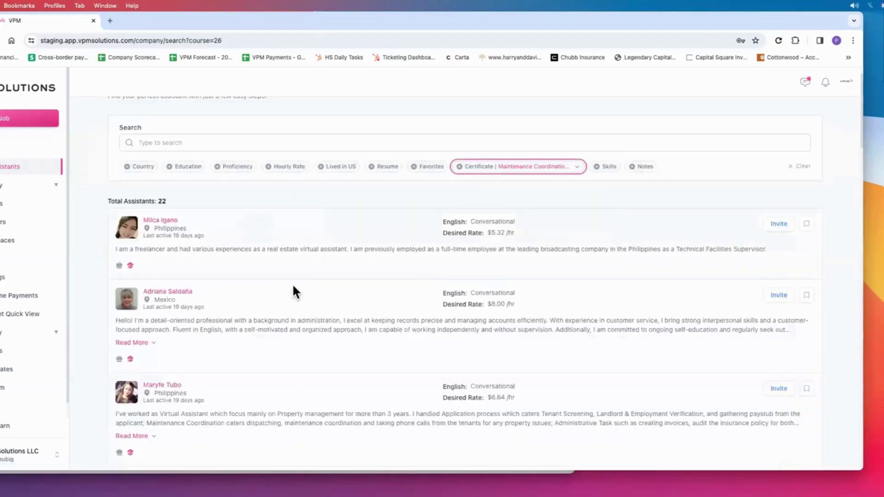
Look through the assistants holding the Maintenance Coordination: 101 certificate and shift the browser window to reveal the whole navigation sidebar
scroll(284, 303, down, 3)
scroll(283, 303, up, 5)
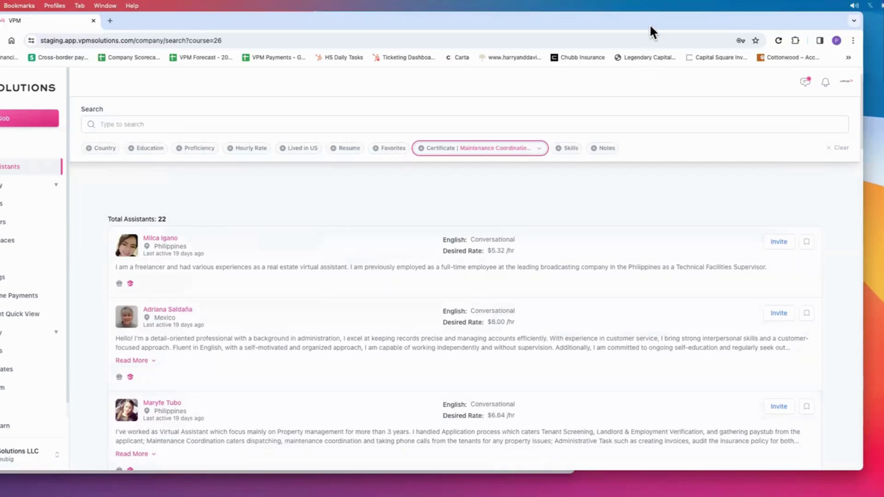
drag(649, 24, 679, 9)
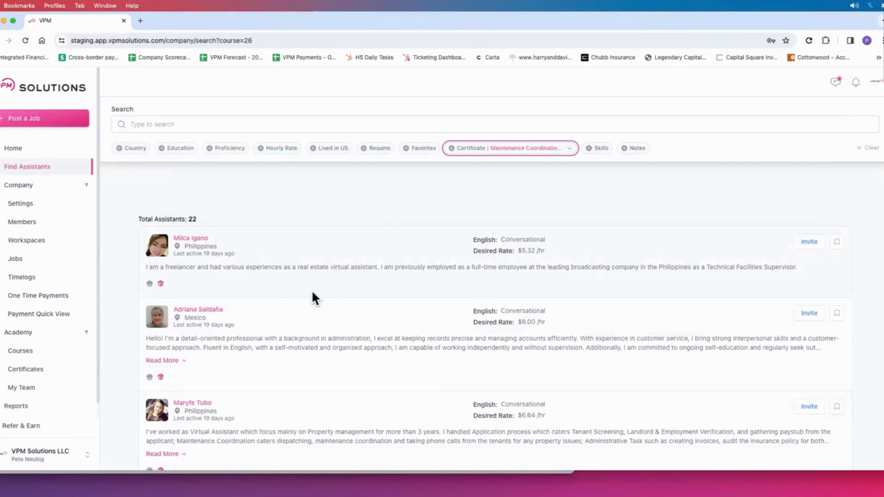
scroll(312, 295, down, 2)
scroll(312, 295, up, 1)
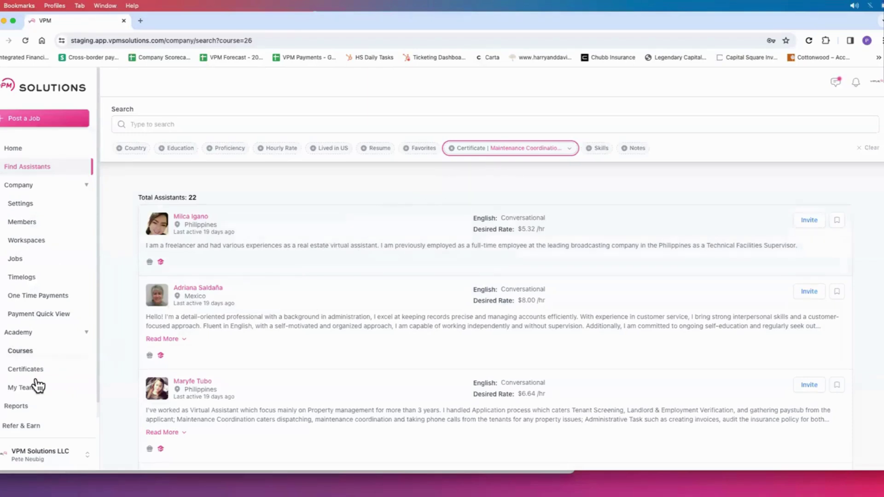
Return to the Academy courses and browse the in-progress lessons and the available courses down to Property Meld 101
click(26, 355)
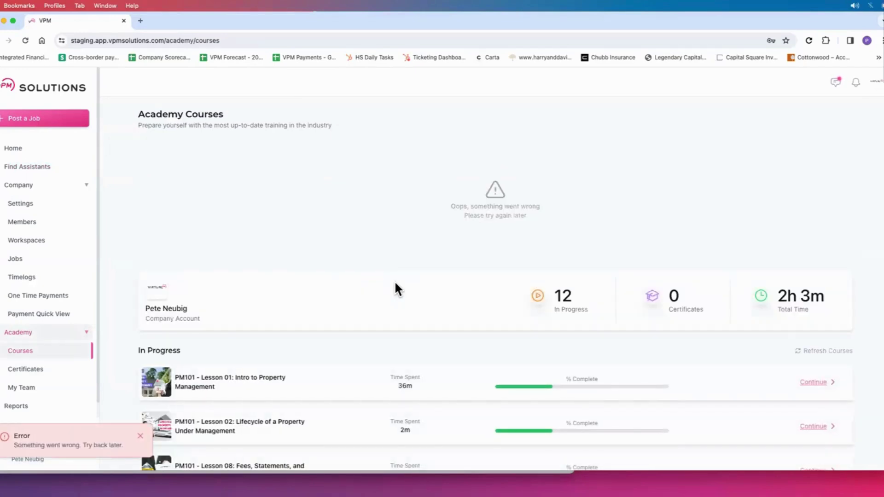
scroll(442, 321, down, 5)
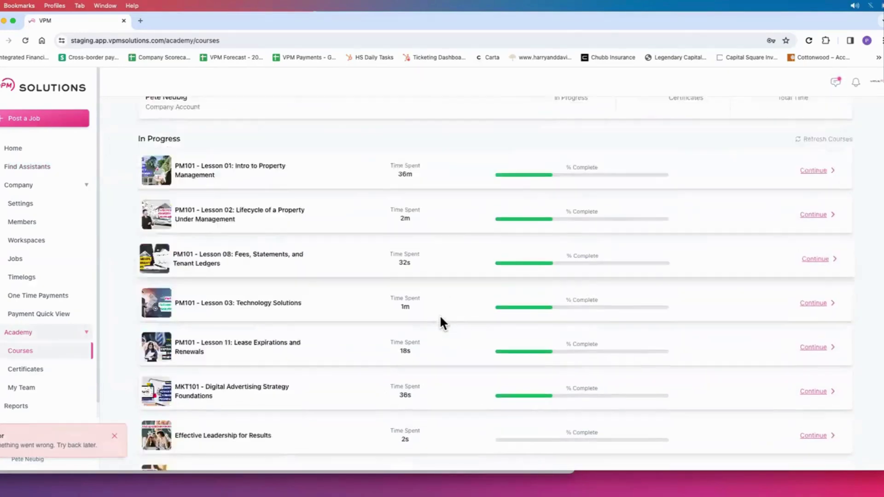
scroll(442, 322, down, 12)
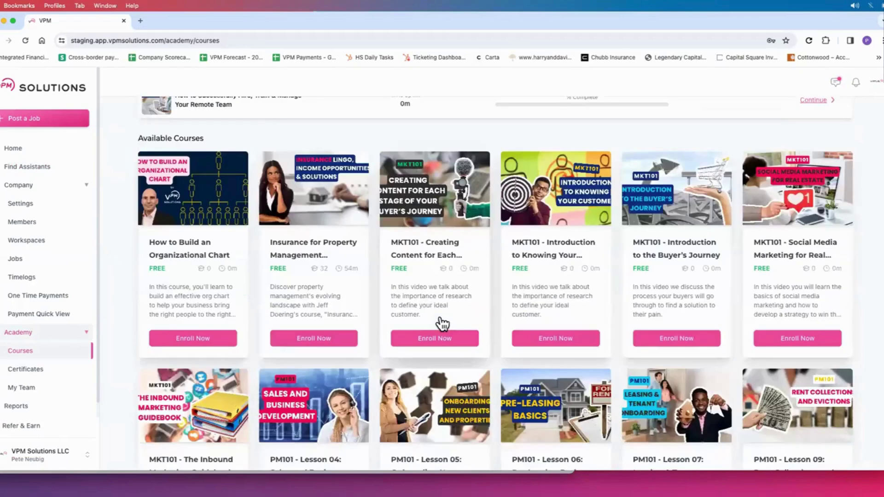
scroll(442, 323, down, 3)
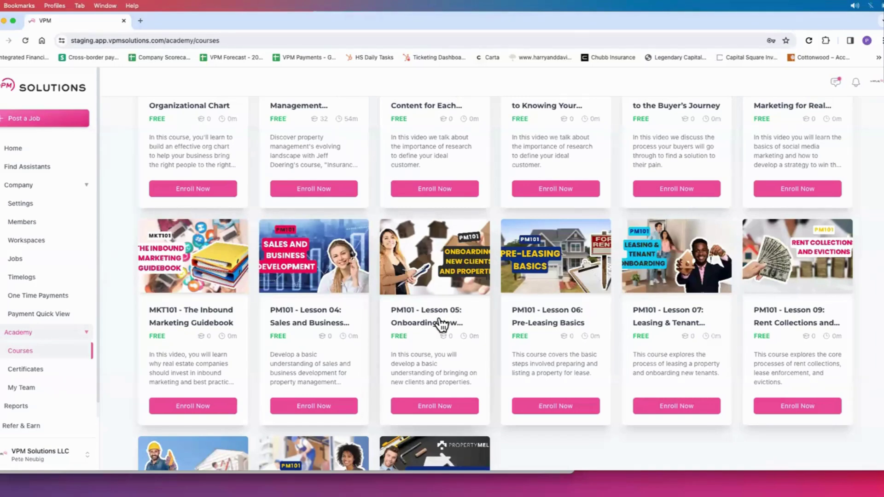
scroll(438, 335, down, 4)
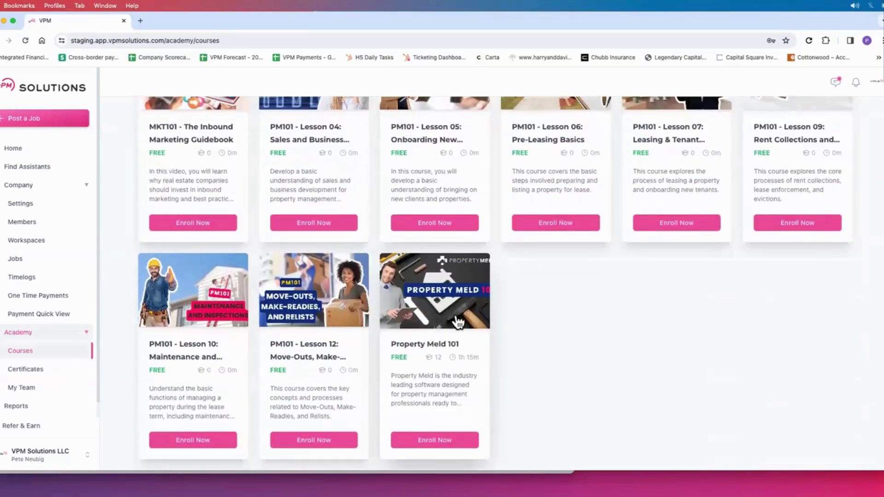
scroll(427, 316, up, 1)
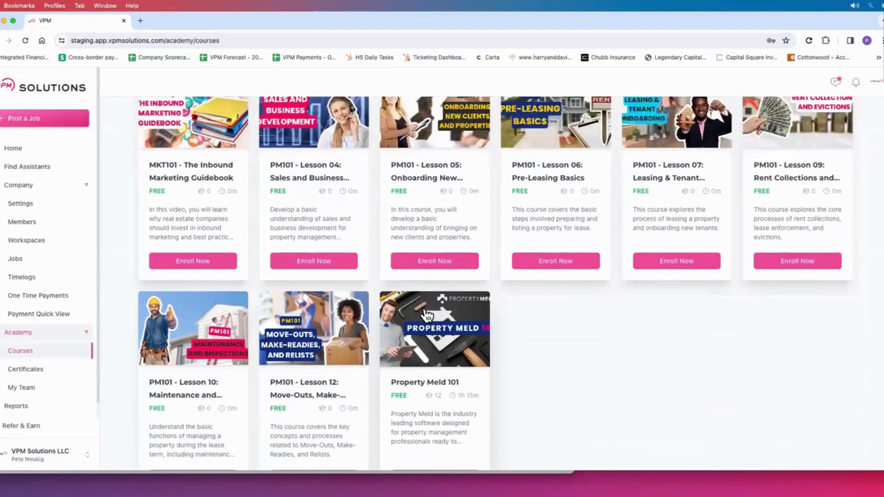
scroll(427, 316, up, 5)
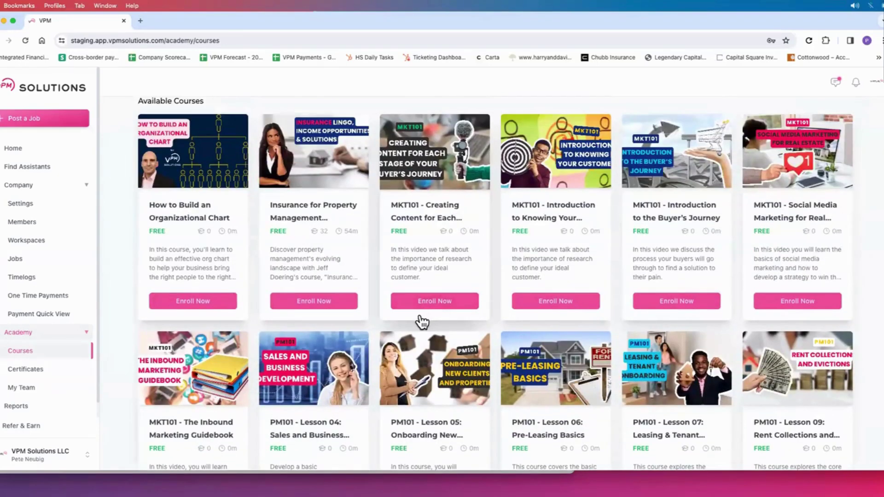
Look through the remaining available Academy courses and open the team leaderboard of assistants' accomplishments
scroll(422, 322, down, 5)
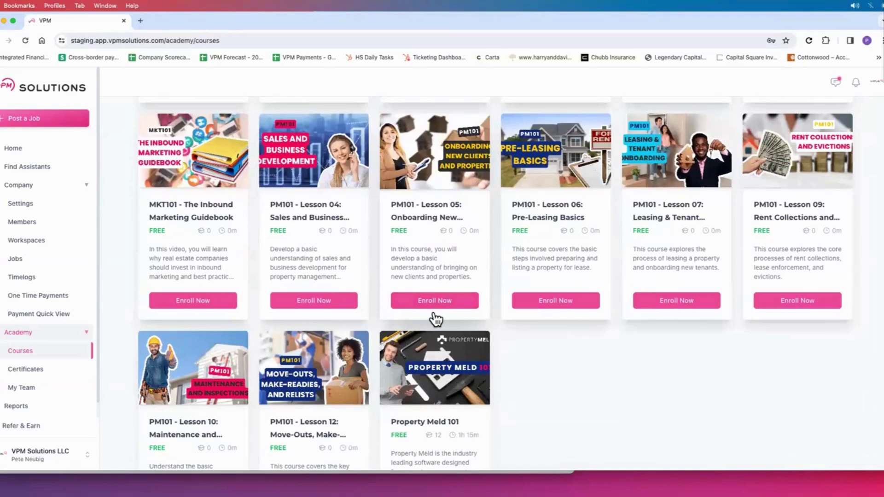
scroll(435, 319, down, 2)
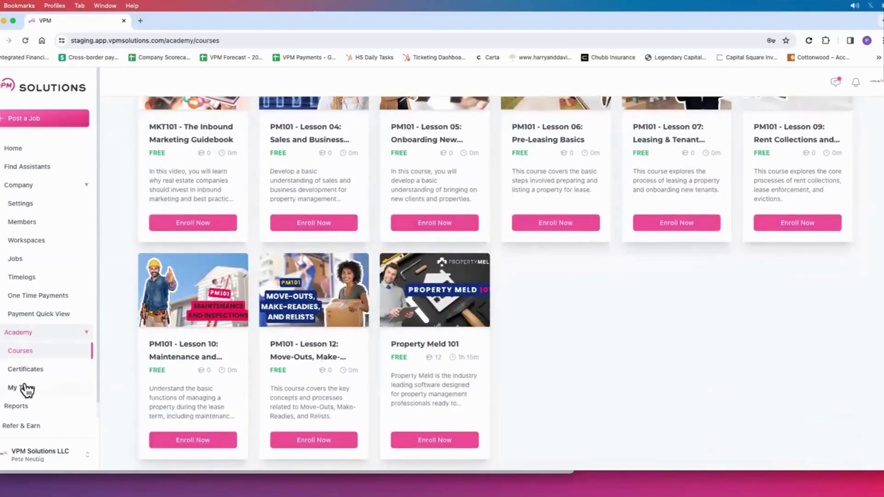
click(25, 389)
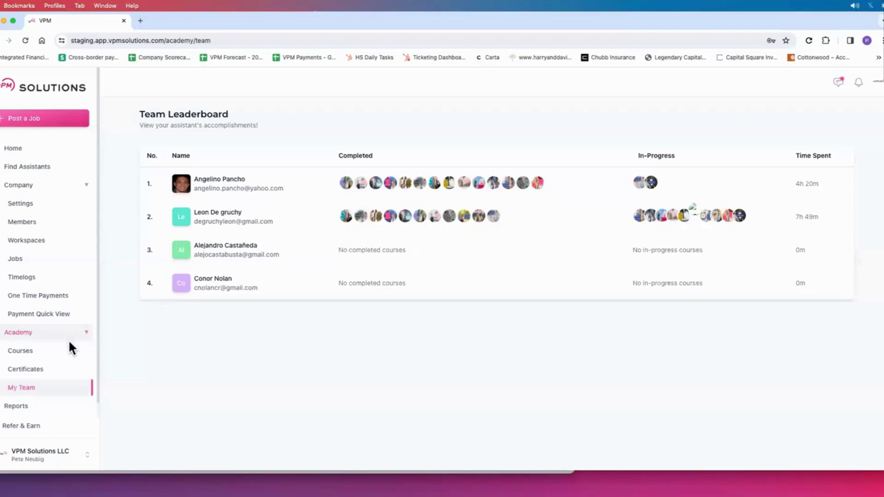
View the company's Academy certificates, dismiss the error notice, and look over the company reports and the referral program page
click(33, 371)
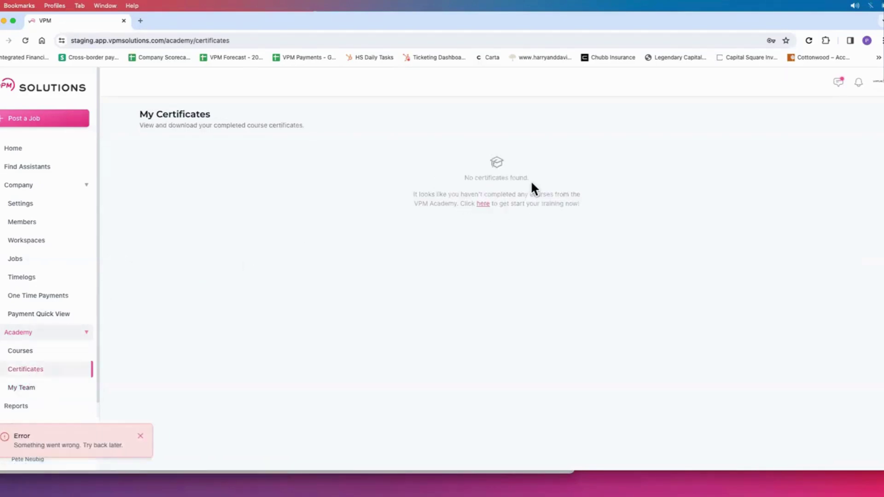
click(140, 436)
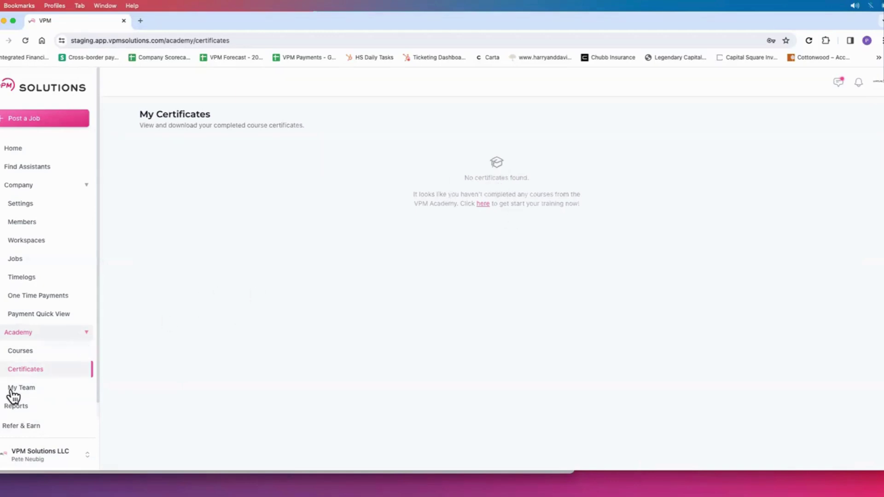
click(17, 411)
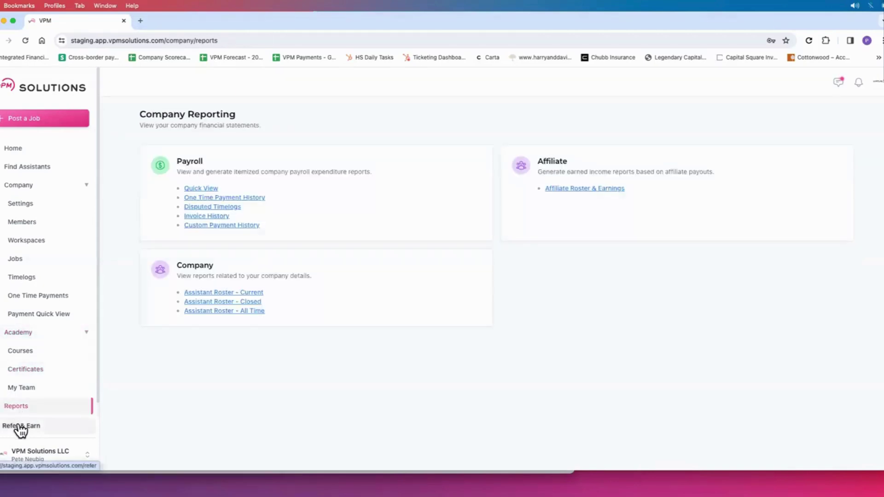
click(21, 426)
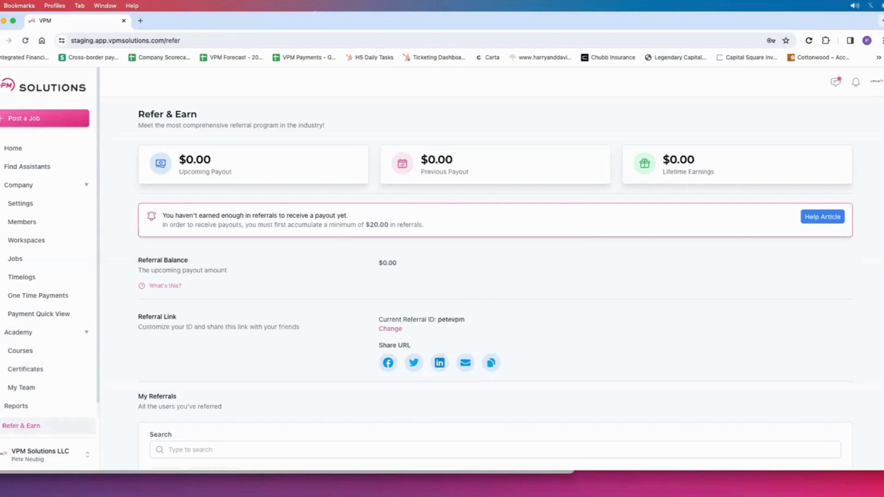
Reopen the Academy courses and examine the in-progress courses and the full range of free courses available for enrollment
click(21, 351)
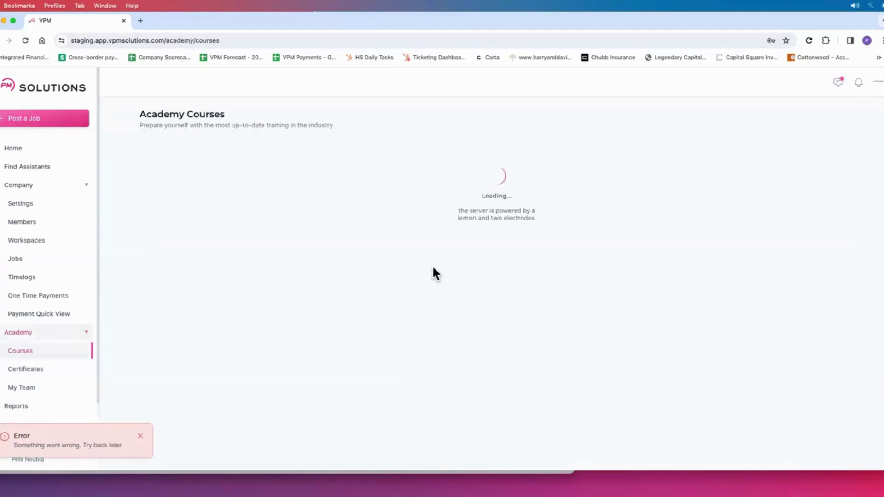
scroll(433, 272, down, 10)
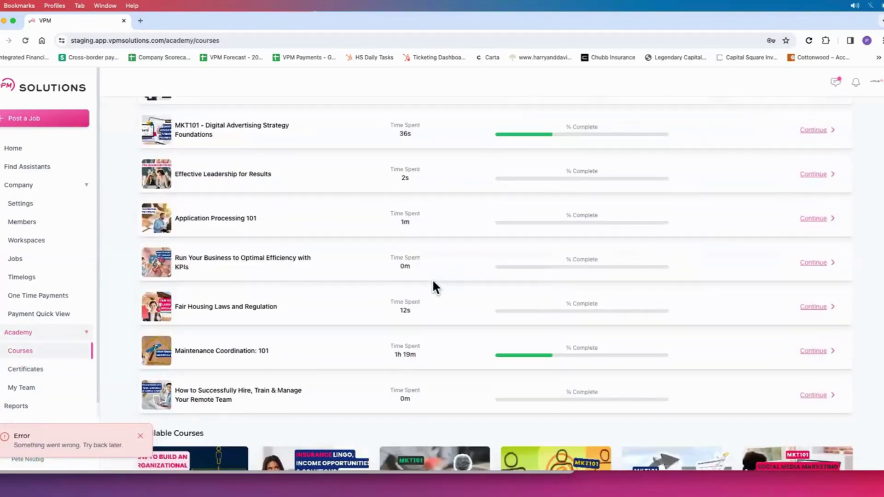
scroll(432, 282, down, 7)
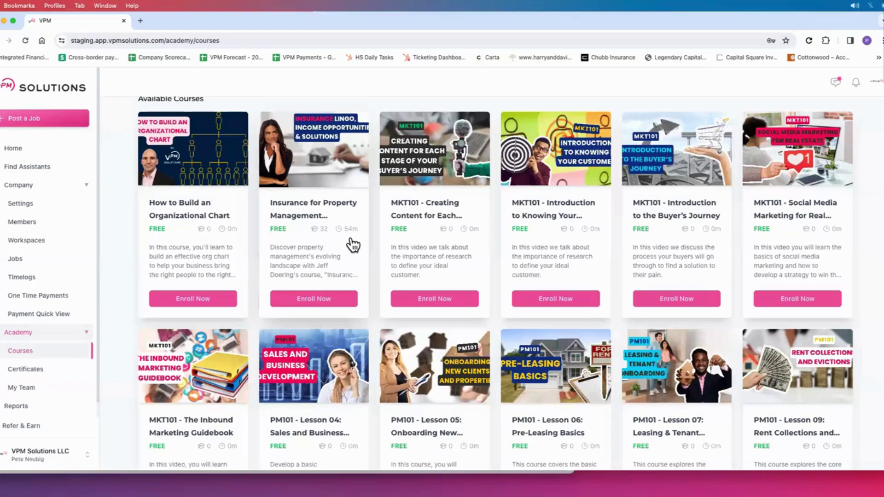
scroll(371, 251, down, 4)
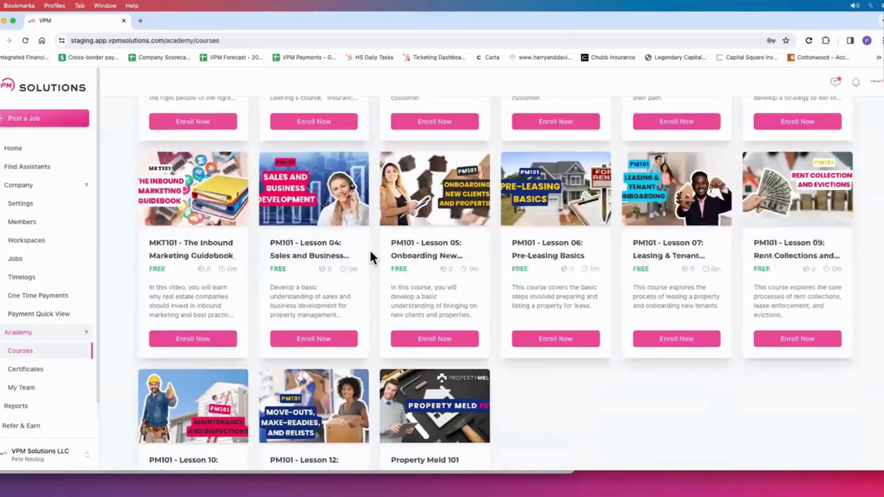
scroll(371, 257, down, 3)
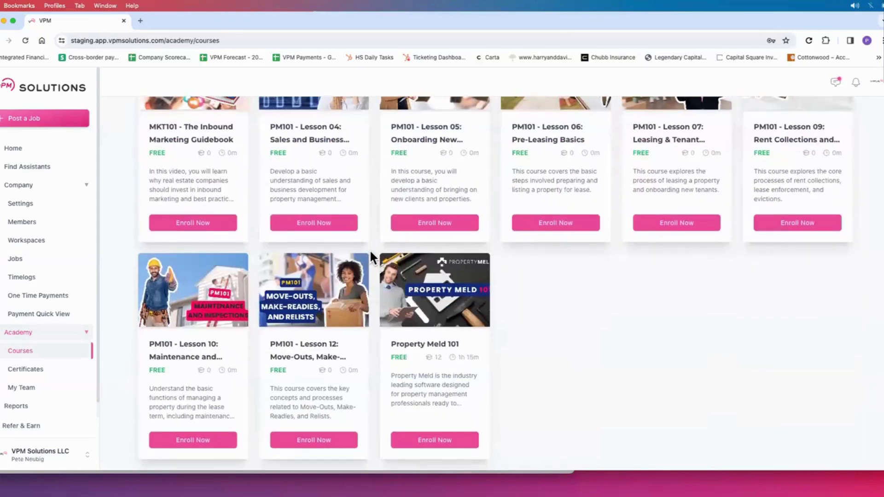
scroll(369, 250, up, 5)
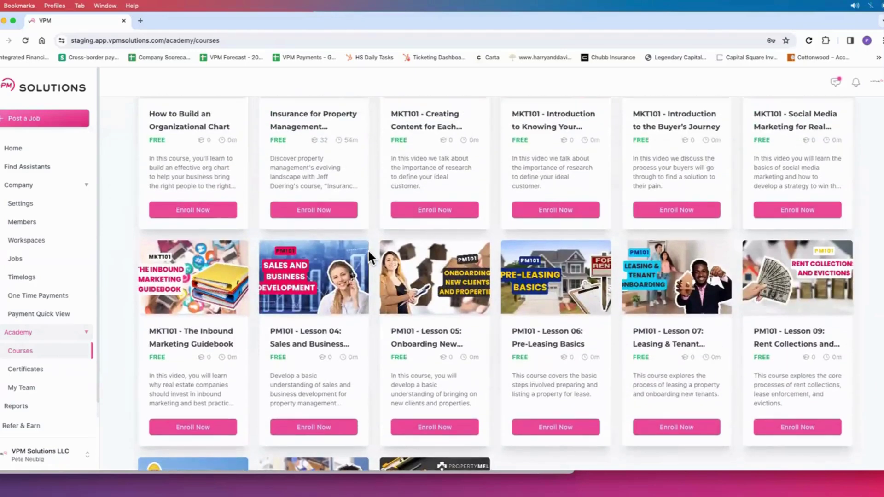
scroll(368, 250, up, 3)
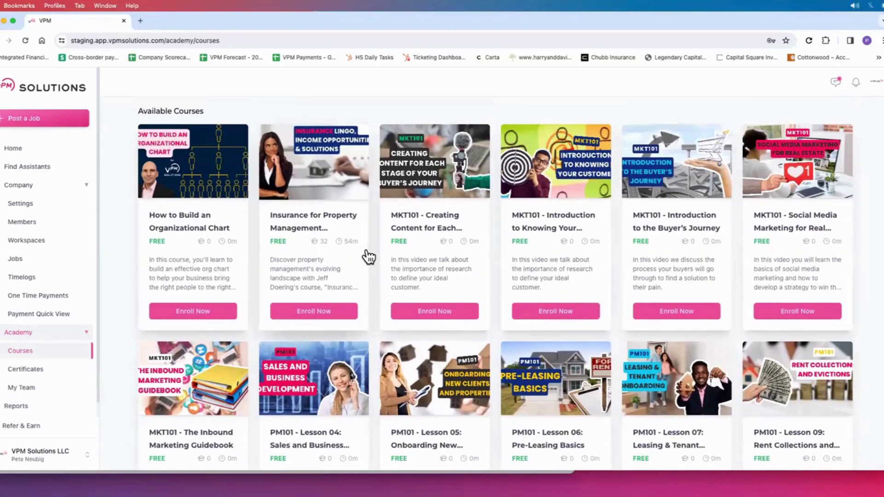
scroll(367, 259, down, 3)
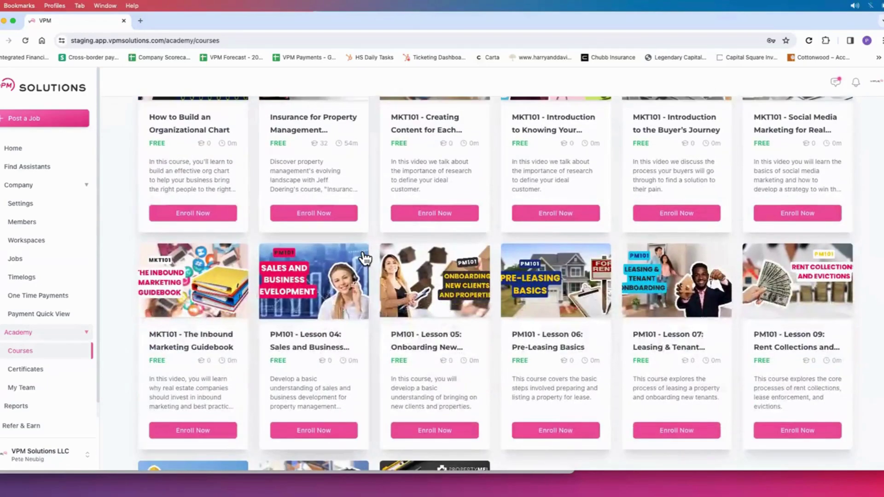
scroll(365, 259, up, 3)
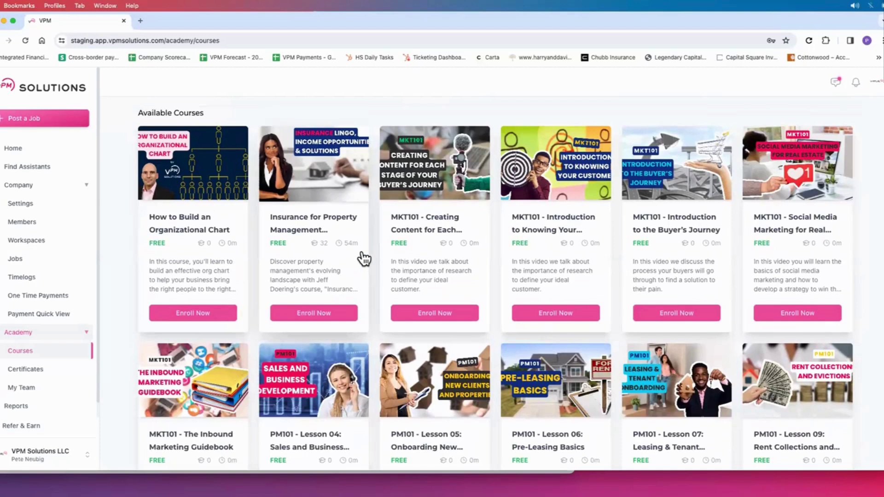
Return to the assistants available for hire and browse their listings
click(32, 168)
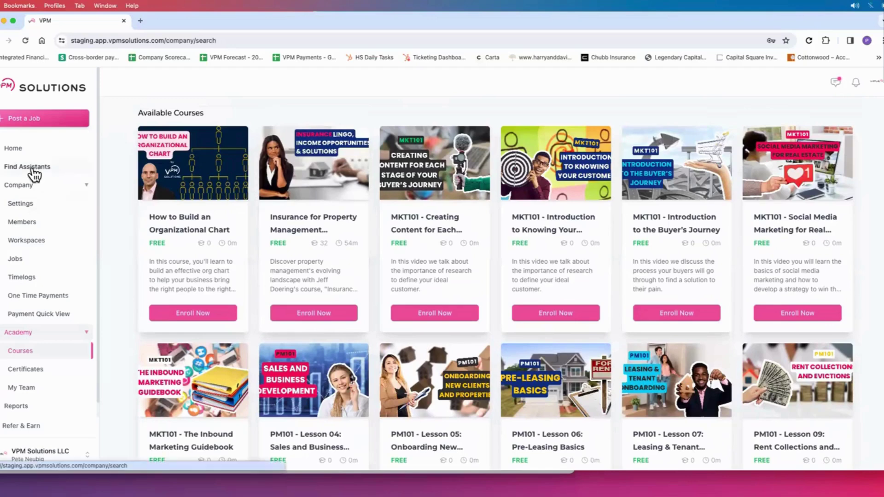
scroll(368, 188, down, 4)
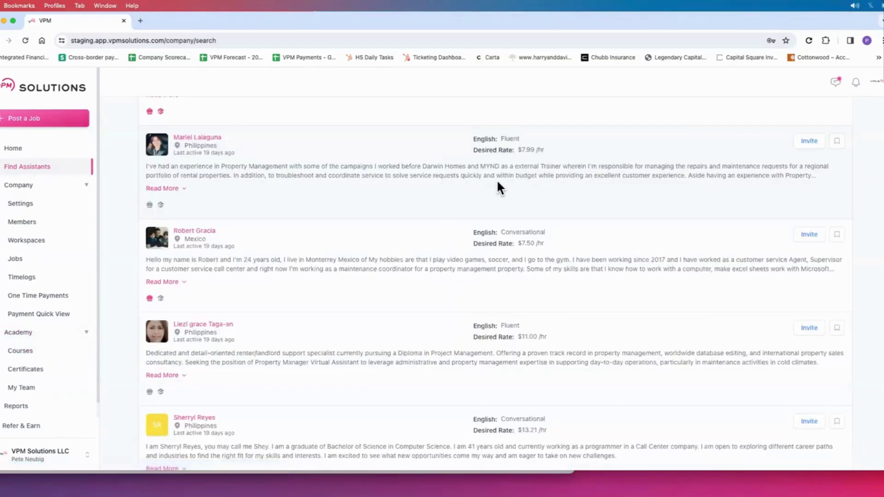
scroll(492, 170, up, 1)
scroll(327, 212, up, 3)
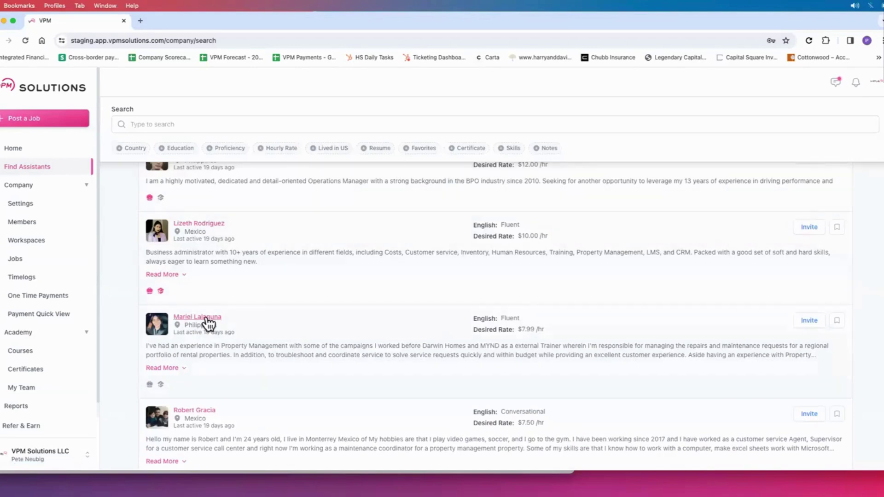
Examine the skills and Academy courses in a Philippines-based assistant's profile, and check which certificates the assistant list can be filtered by
scroll(691, 297, down, 10)
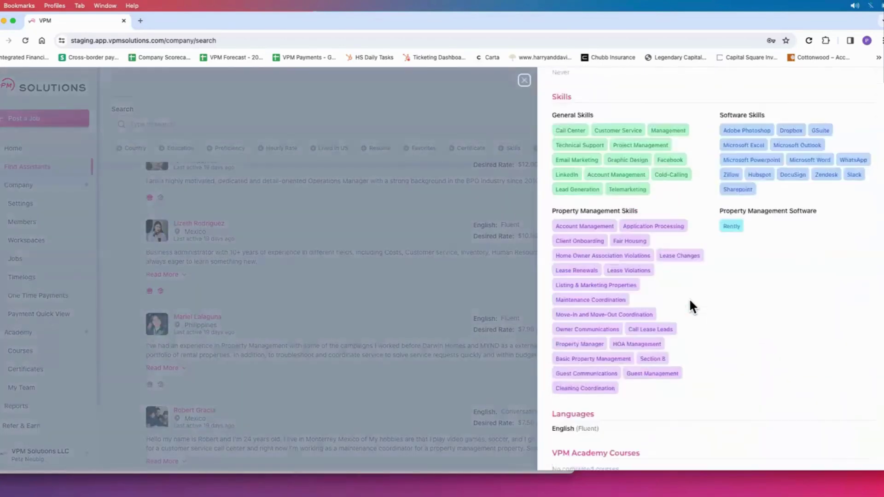
scroll(759, 170, up, 1)
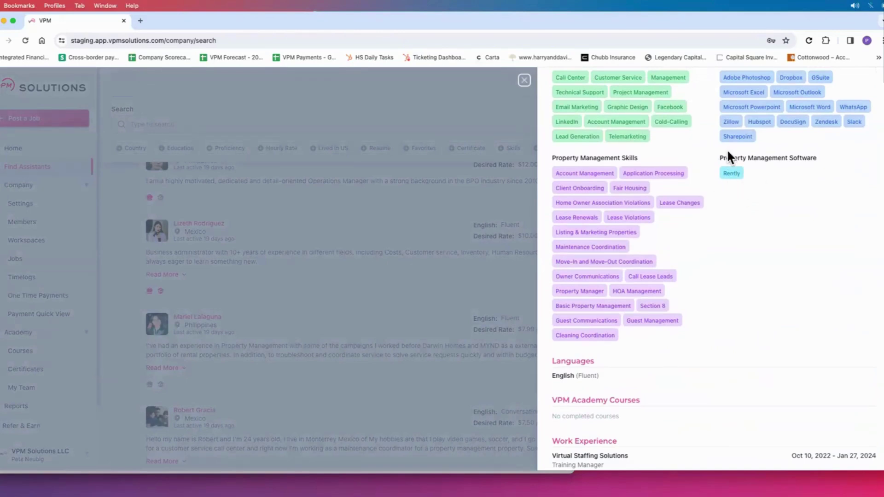
click(524, 80)
click(467, 148)
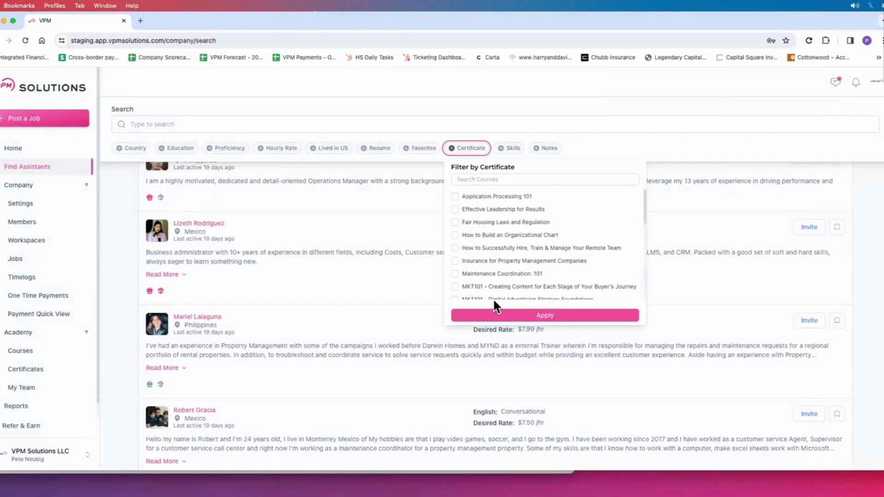
click(688, 152)
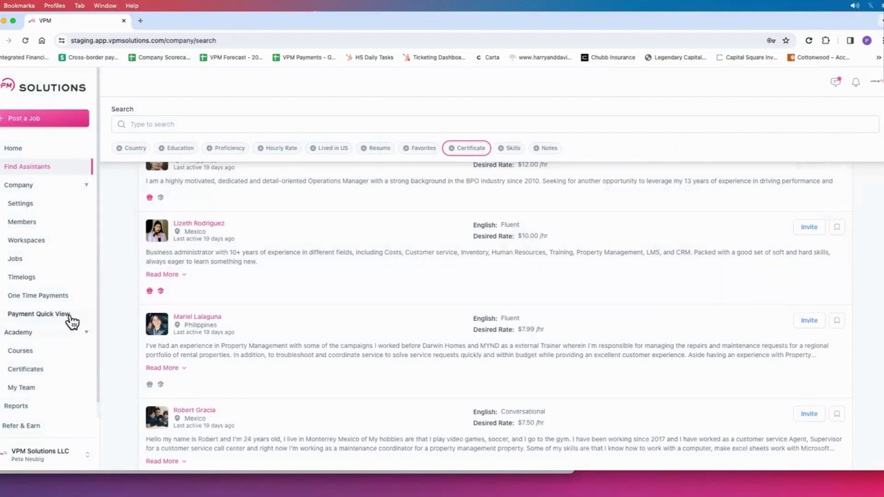
Open the Refer & Earn page and examine the payouts, referral balance, referral ID, sharing options and My Referrals list
scroll(64, 323, down, 2)
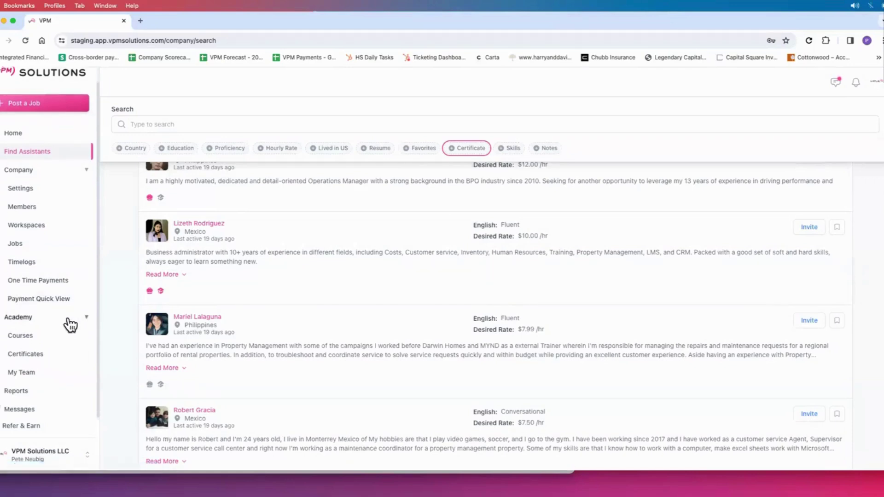
click(20, 428)
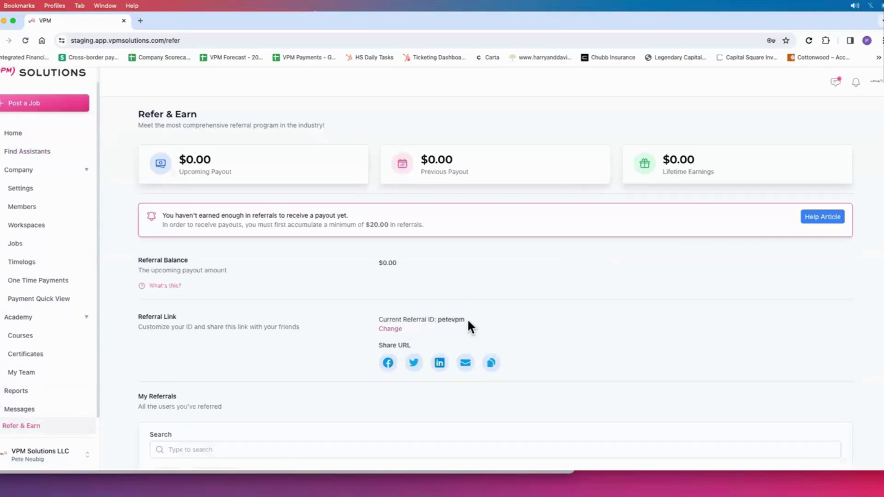
drag(467, 319, 434, 319)
scroll(472, 317, down, 3)
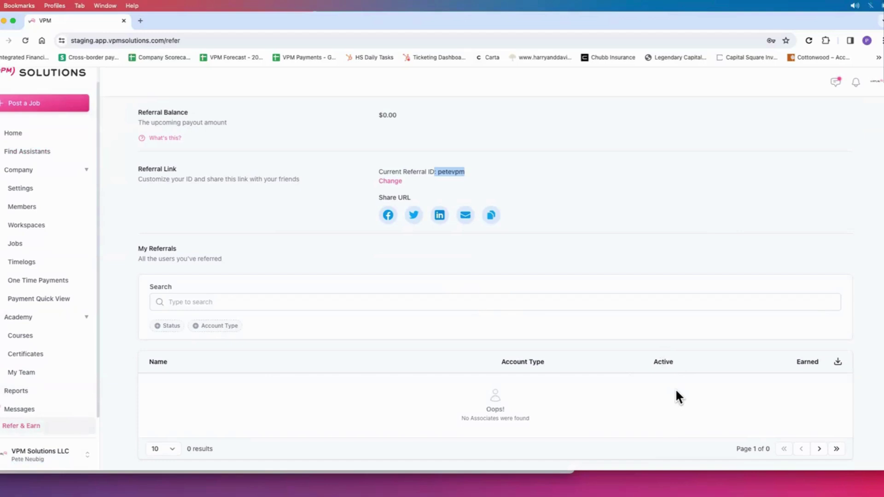
scroll(683, 350, up, 3)
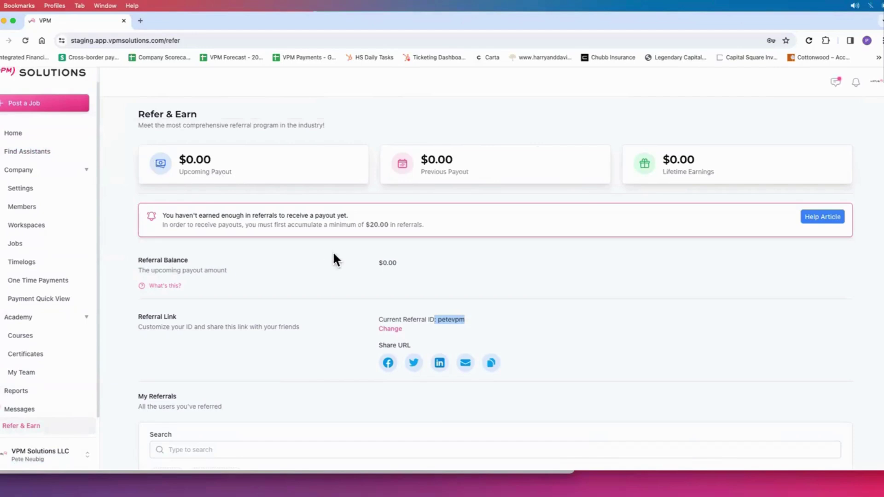
scroll(355, 313, down, 3)
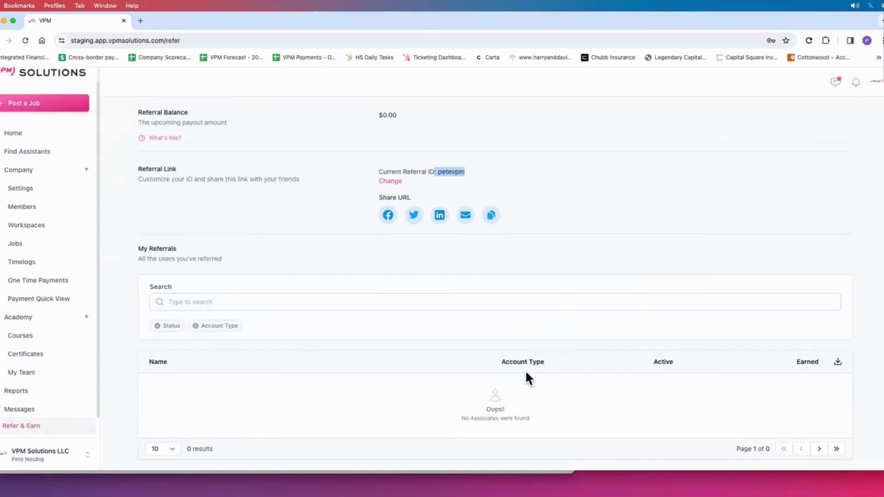
scroll(527, 363, up, 3)
scroll(528, 363, down, 3)
scroll(237, 225, up, 3)
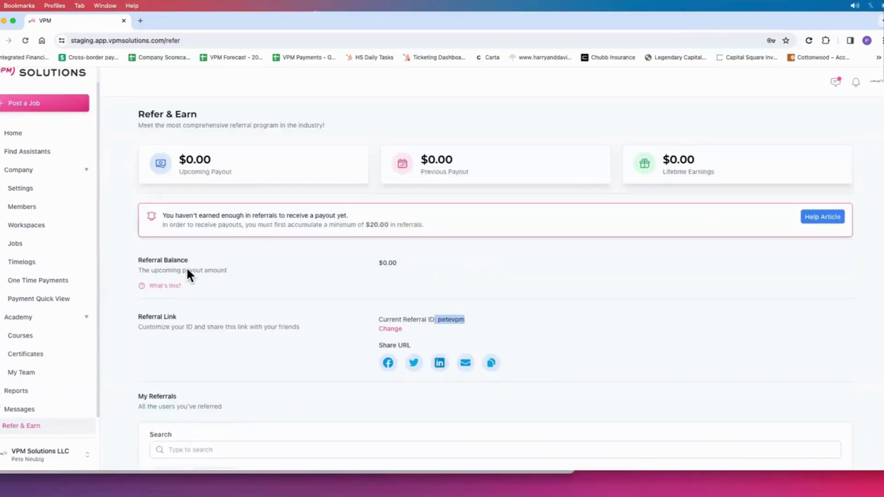